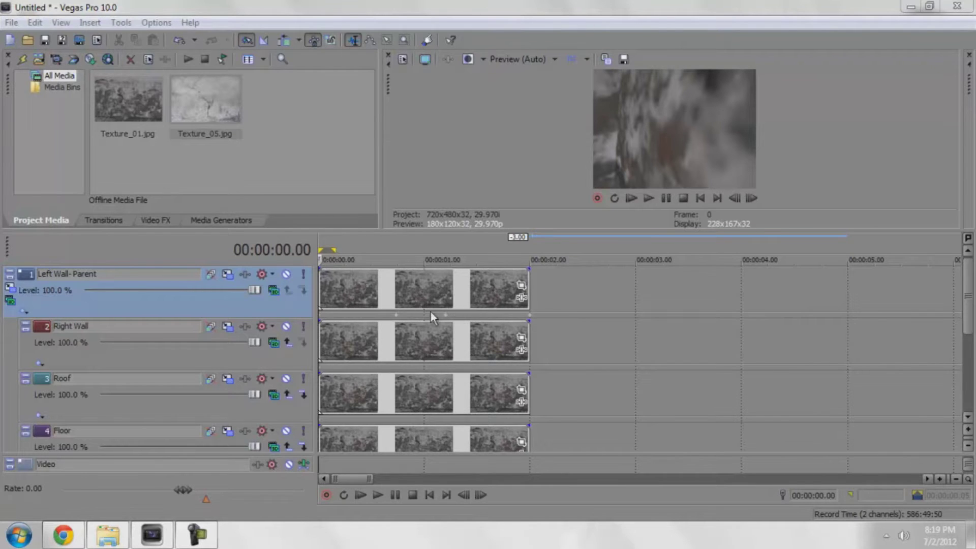
# - Preview the finished room, then start a new project without saving the old one
pyautogui.press('space')
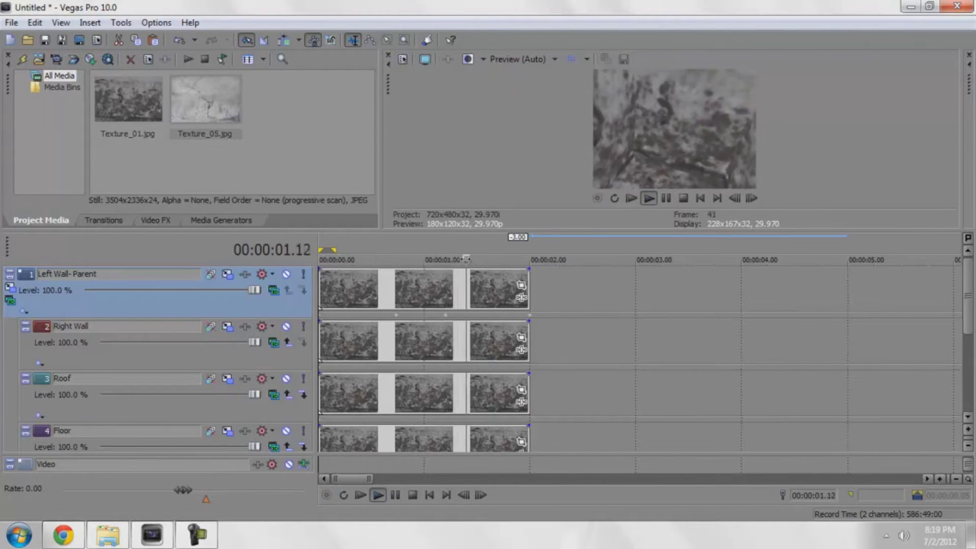
pyautogui.press('space')
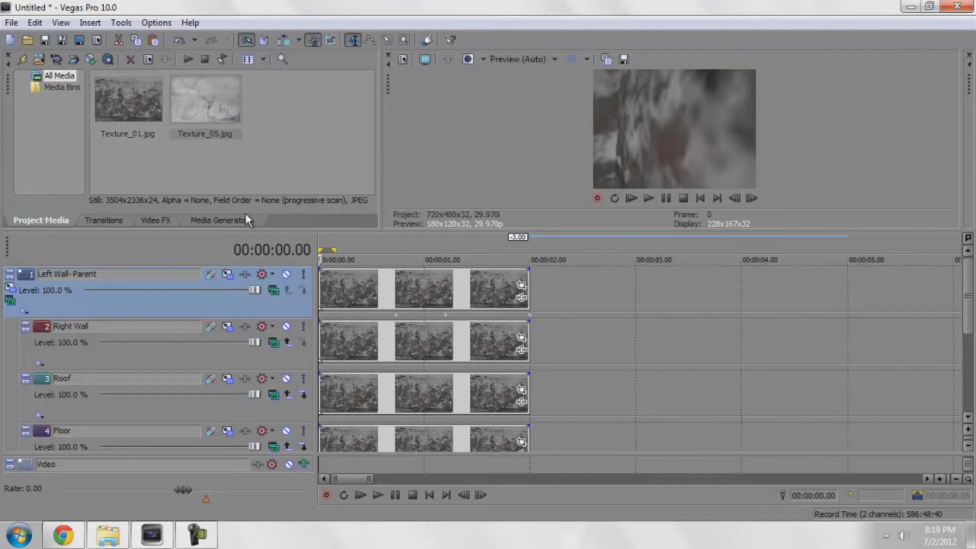
pyautogui.click(10, 23)
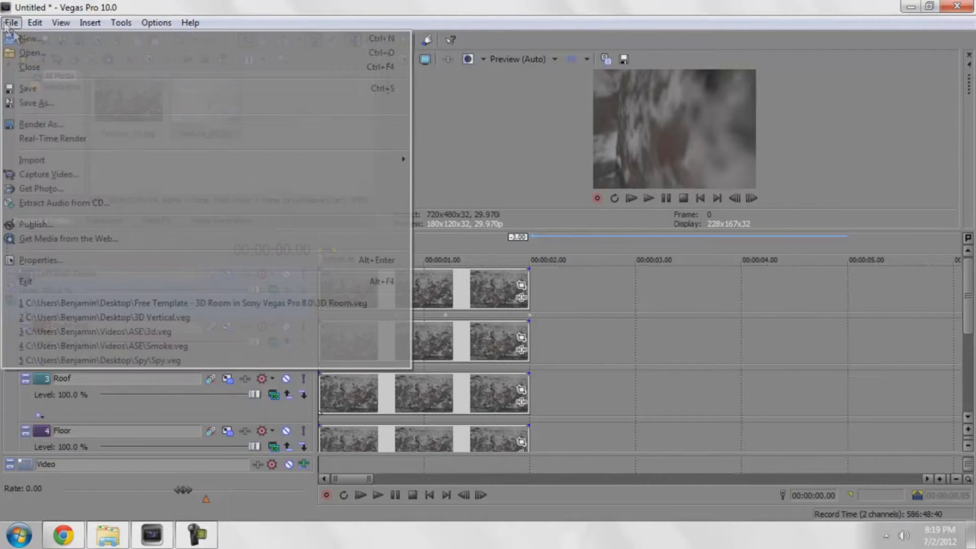
pyautogui.click(28, 39)
pyautogui.click(502, 235)
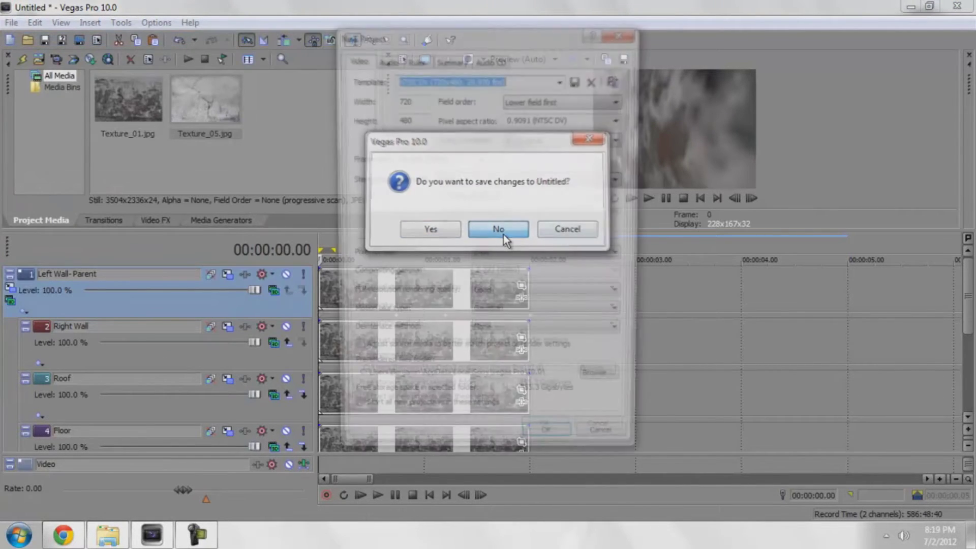
pyautogui.click(551, 444)
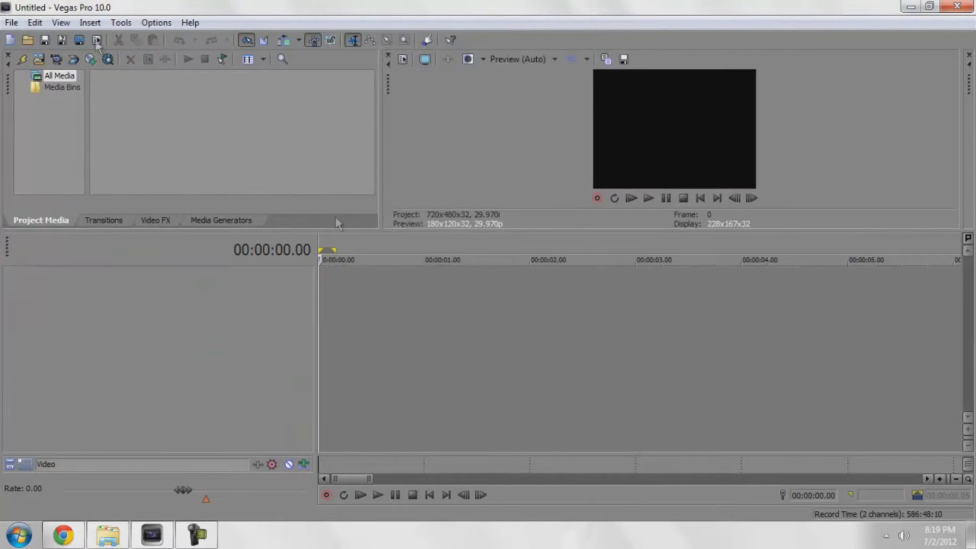
# - Import Texture_05.jpg into the project media and place it on a timeline track
pyautogui.click(10, 22)
pyautogui.moveTo(355, 159)
pyautogui.click(477, 163)
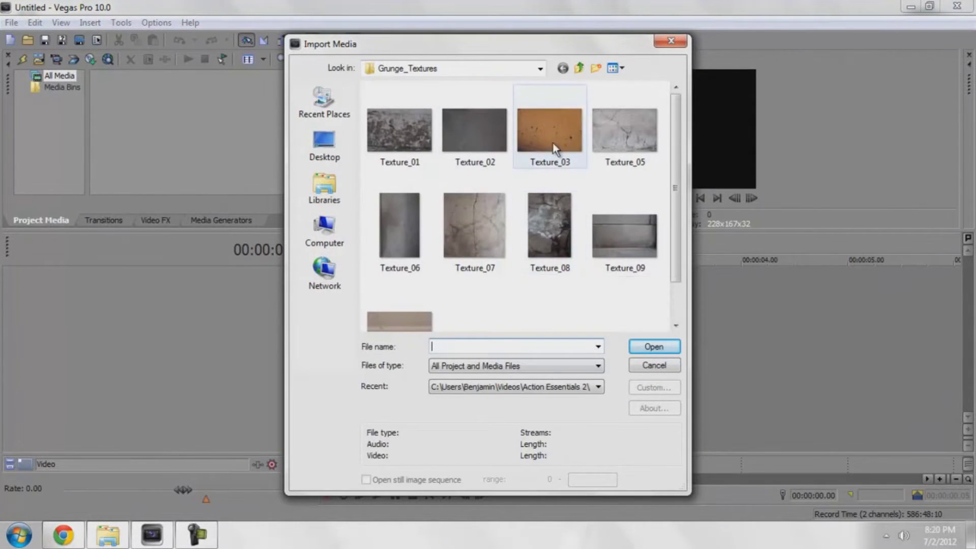
pyautogui.moveTo(676, 215); pyautogui.dragTo(674, 176)
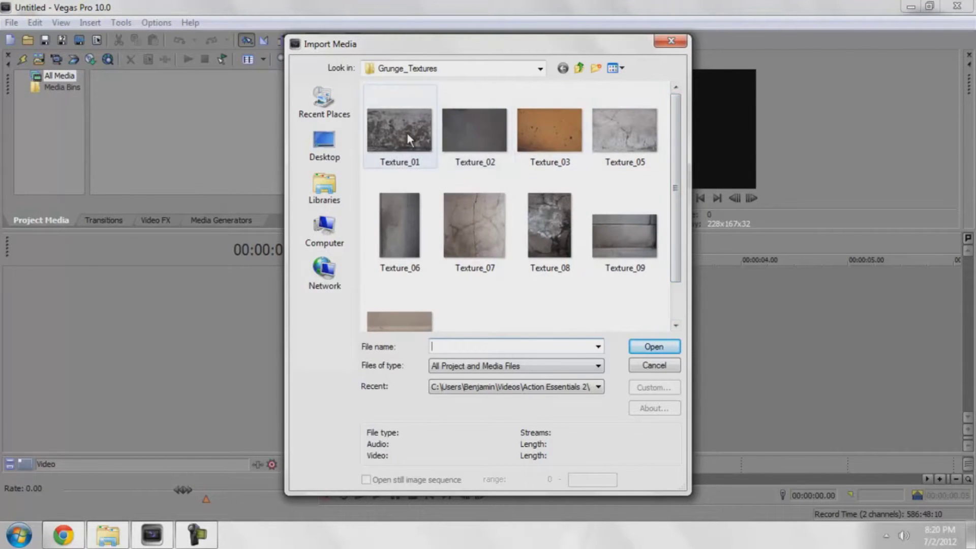
pyautogui.doubleClick(596, 138)
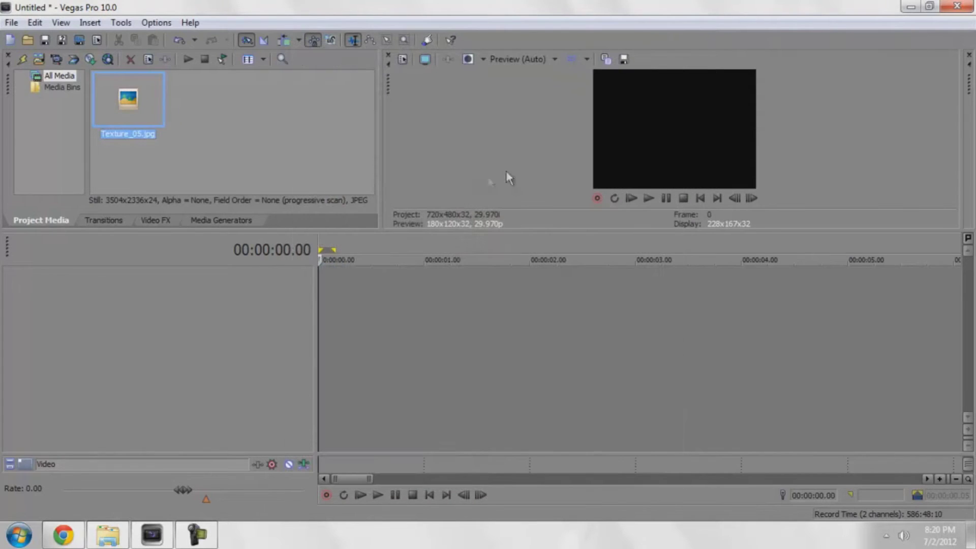
pyautogui.click(269, 125)
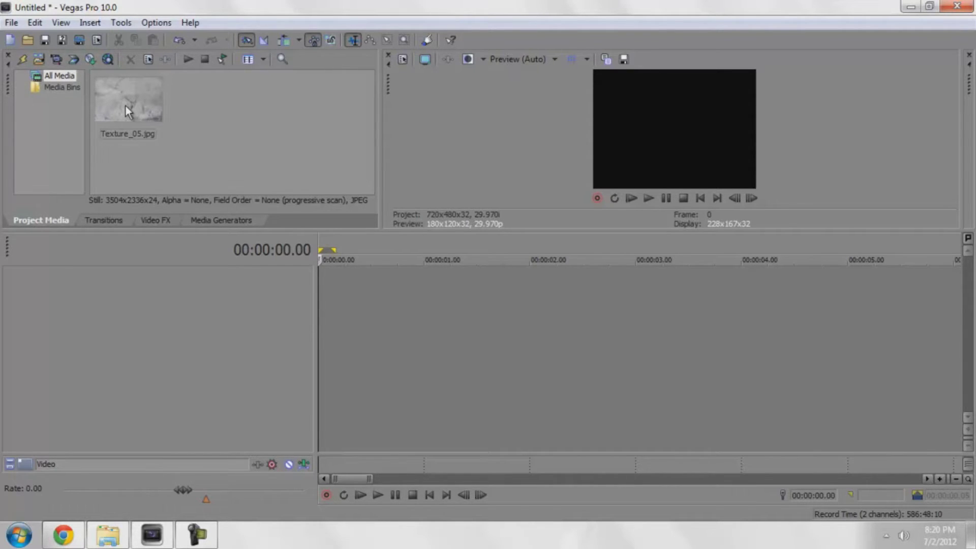
pyautogui.moveTo(126, 106); pyautogui.dragTo(304, 316)
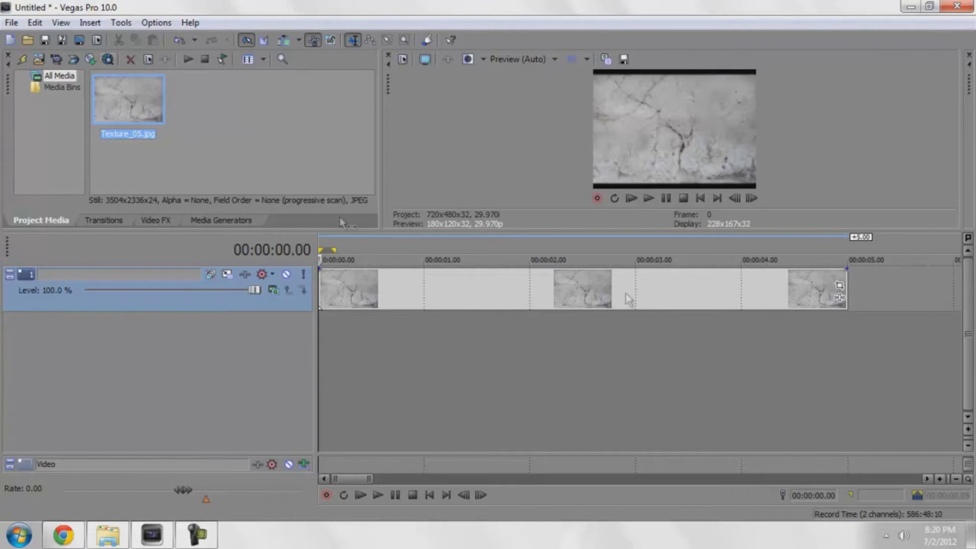
# - Set the Texture_05 clip's Pan/Crop Maintain aspect ratio to No so it fills the frame
pyautogui.click(839, 286)
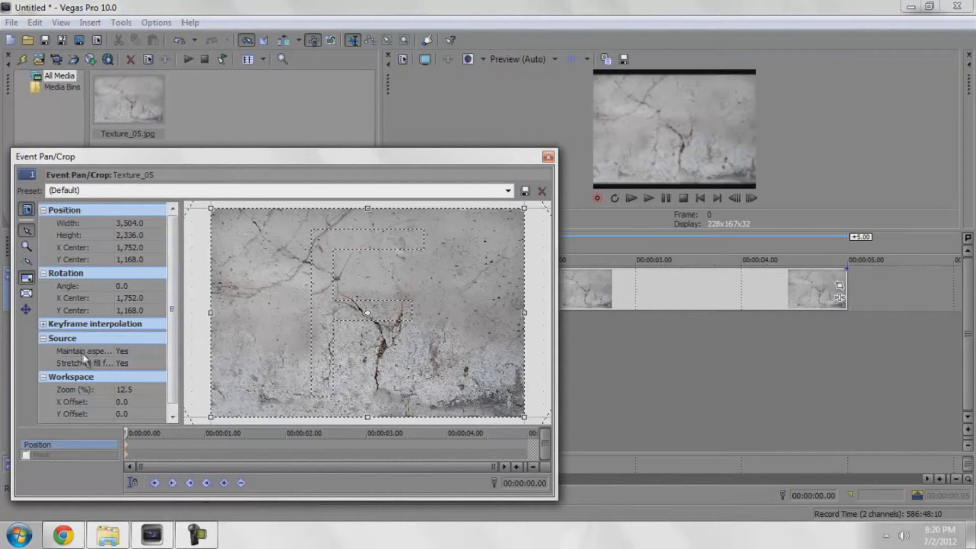
pyautogui.moveTo(114, 210)
pyautogui.mouseDown()
pyautogui.moveTo(128, 210)
pyautogui.moveTo(102, 210)
pyautogui.mouseUp()
pyautogui.click(127, 351)
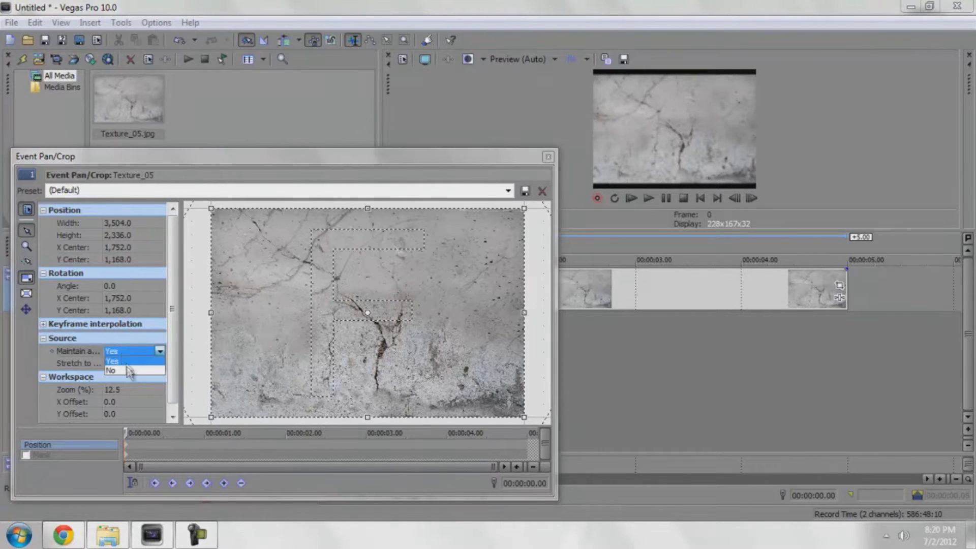
pyautogui.click(127, 370)
pyautogui.click(547, 156)
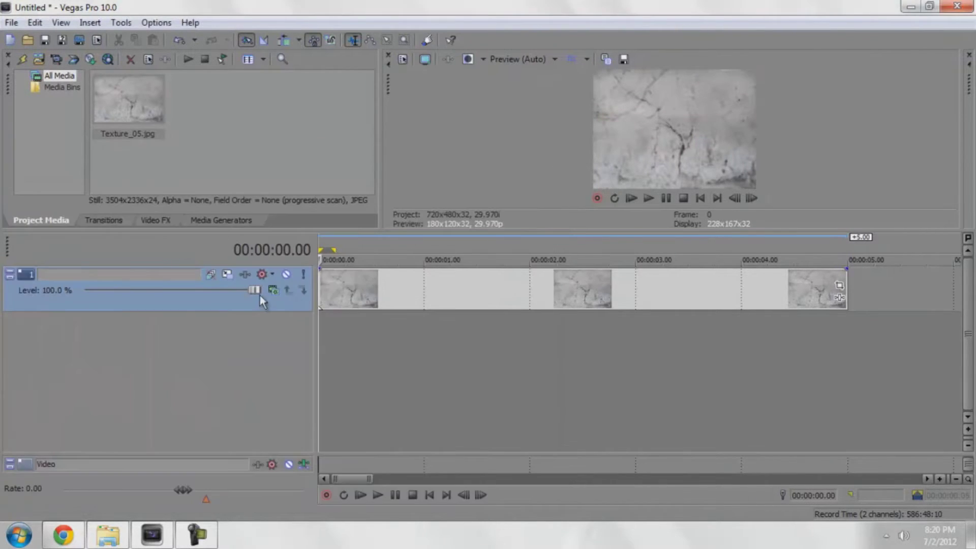
# - Set Track 1 compositing to 3D Source Alpha and open its Track Motion
pyautogui.click(273, 291)
pyautogui.click(301, 66)
pyautogui.click(226, 278)
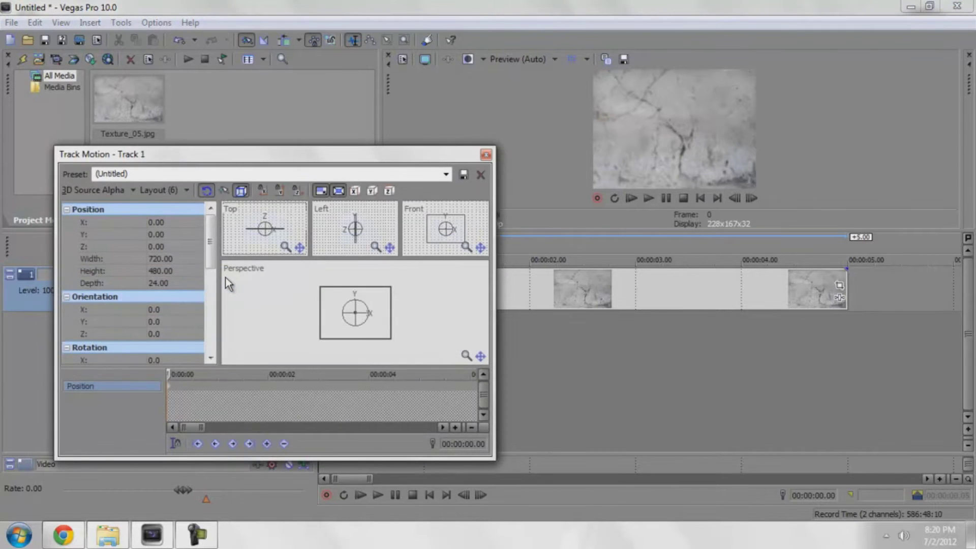
# - Rotate the texture to Orientation Y 90 and move it to Position X -100
pyautogui.click(186, 327)
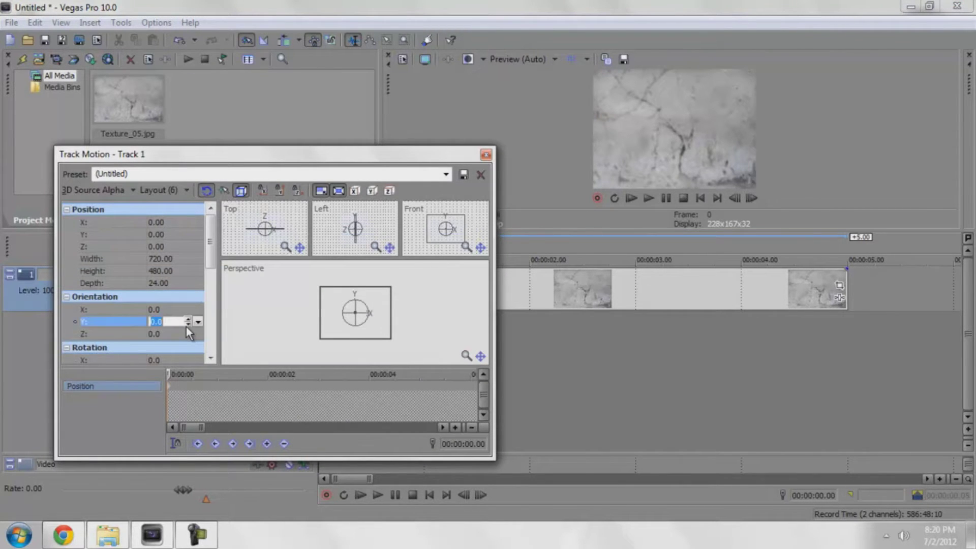
pyautogui.write('90')
pyautogui.press('Return')
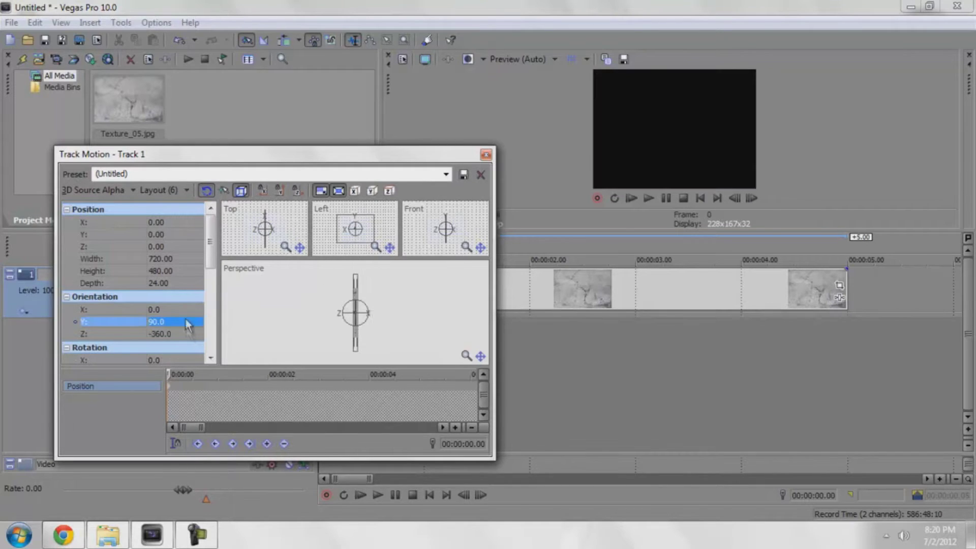
pyautogui.click(160, 222)
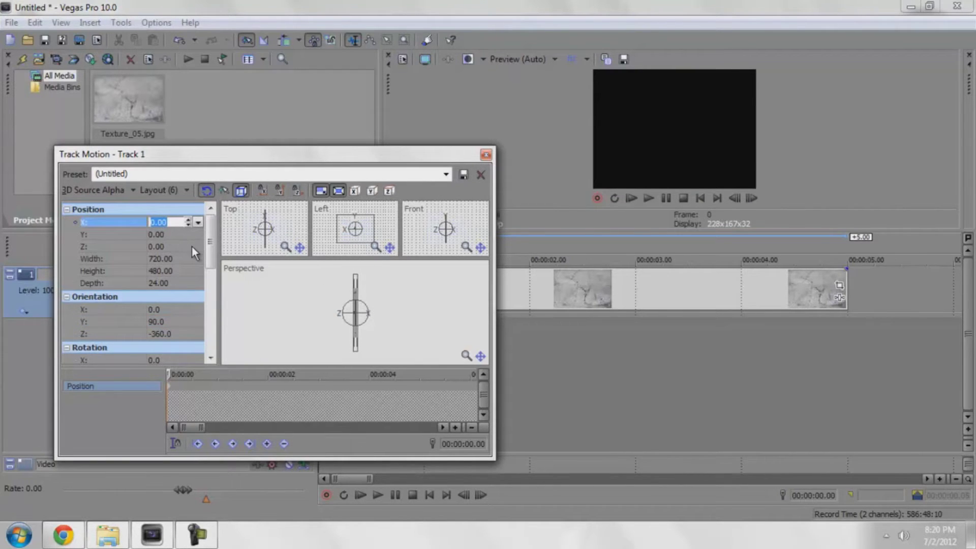
pyautogui.write('-100')
pyautogui.press('Return')
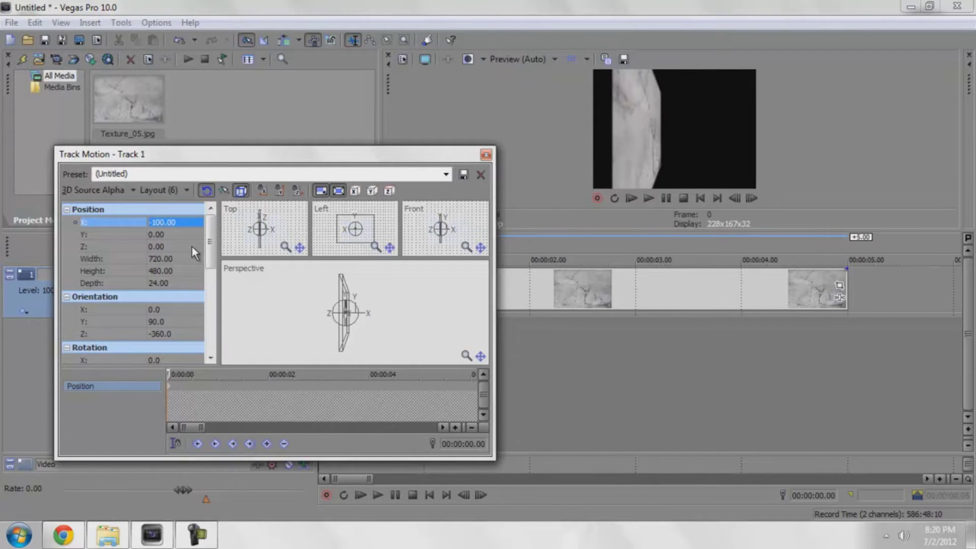
# - Set Position Z to -50, close Track Motion, and play back the wall
pyautogui.click(161, 246)
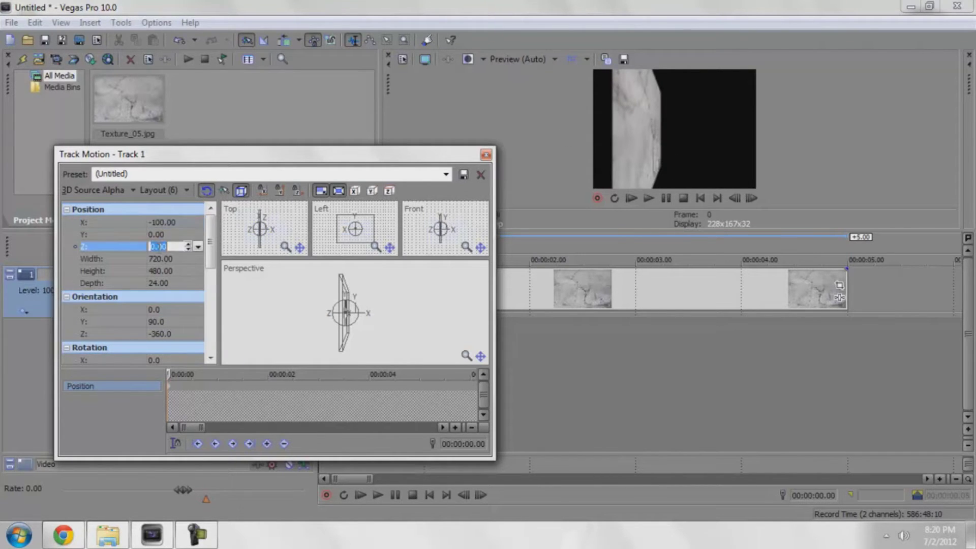
pyautogui.click(187, 249)
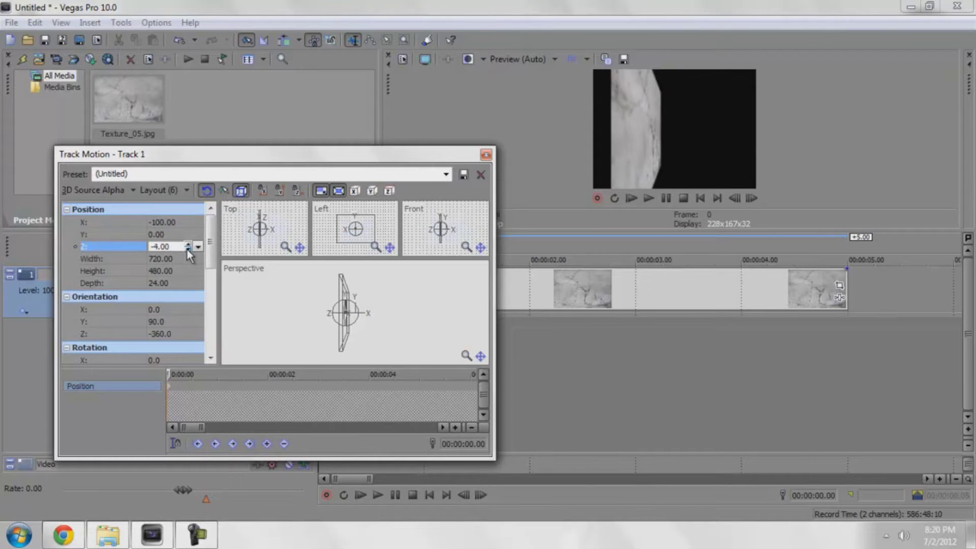
pyautogui.click(188, 249)
pyautogui.doubleClick(179, 247)
pyautogui.write('-50')
pyautogui.press('Return')
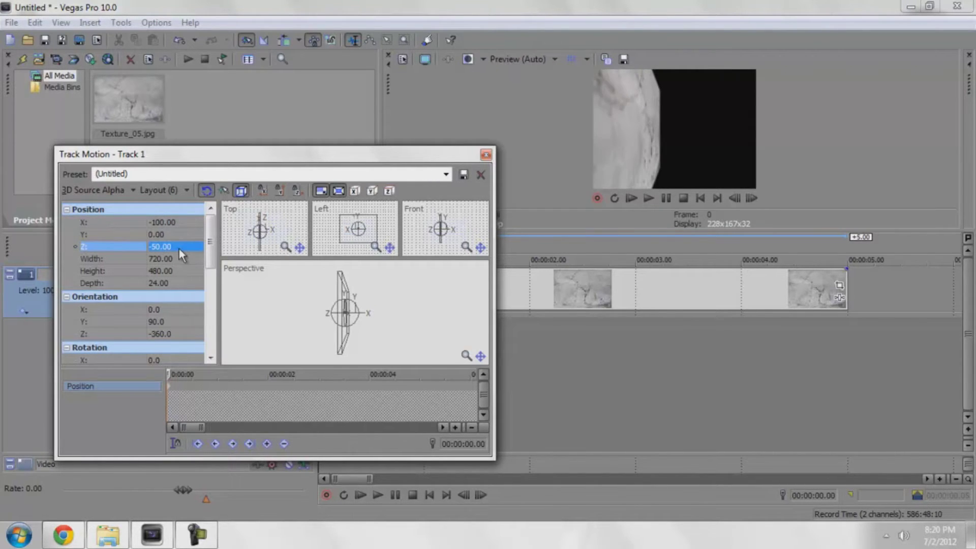
pyautogui.click(486, 154)
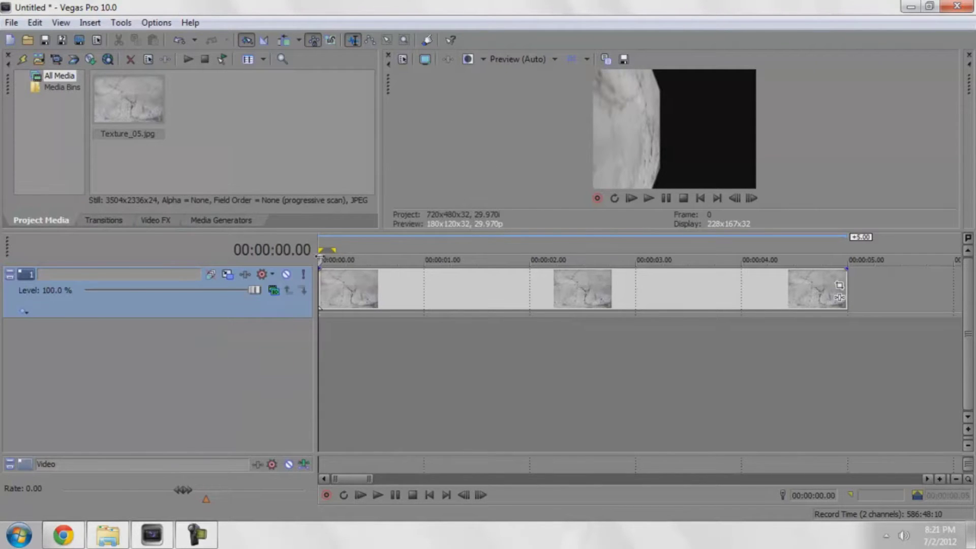
pyautogui.press('space')
pyautogui.press('space')
# - Rename track 1 to 'Left Wall'
pyautogui.moveTo(121, 108); pyautogui.dragTo(121, 271)
pyautogui.doubleClick(121, 274)
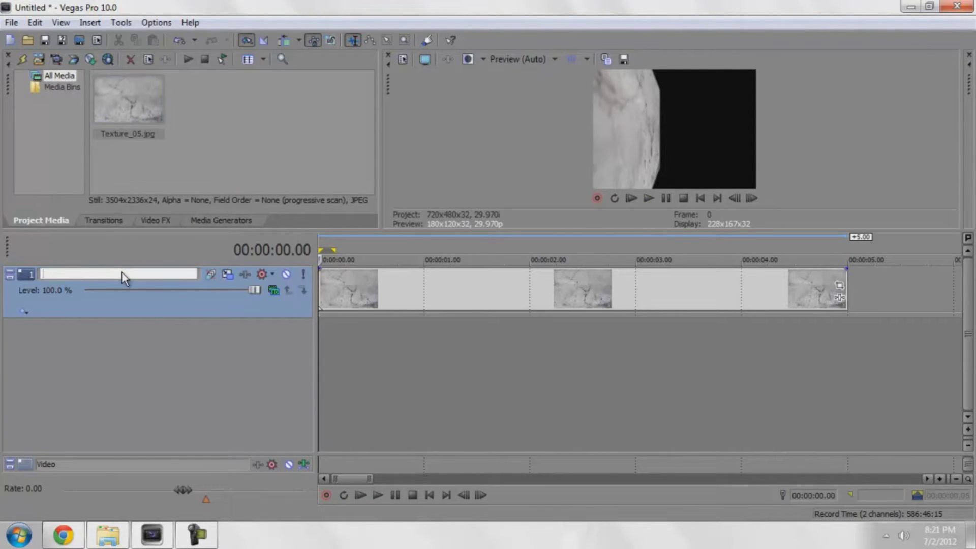
pyautogui.write('Left Wall')
pyautogui.press('Return')
# - Add Texture_05 on a second track with 3D Source Alpha and Maintain aspect ratio off
pyautogui.moveTo(146, 109); pyautogui.dragTo(315, 356)
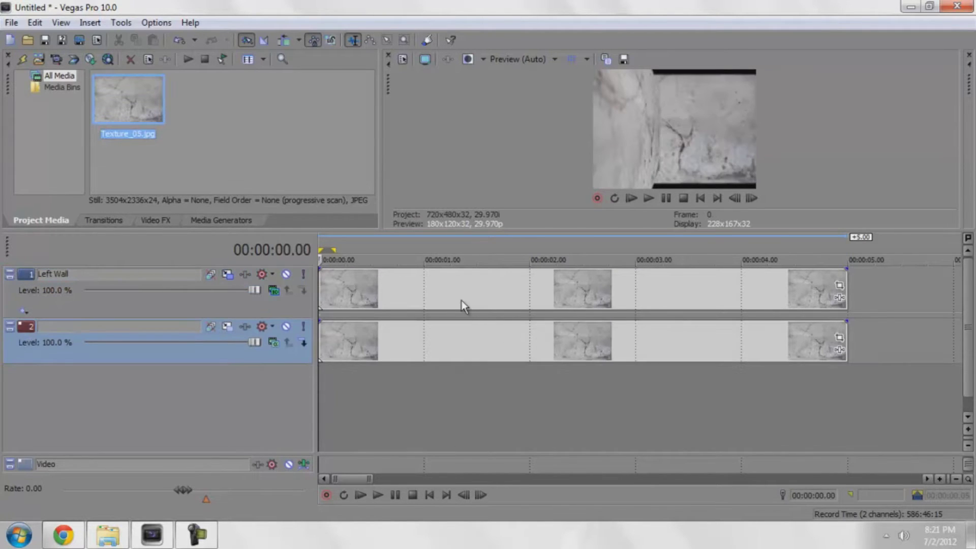
pyautogui.click(279, 345)
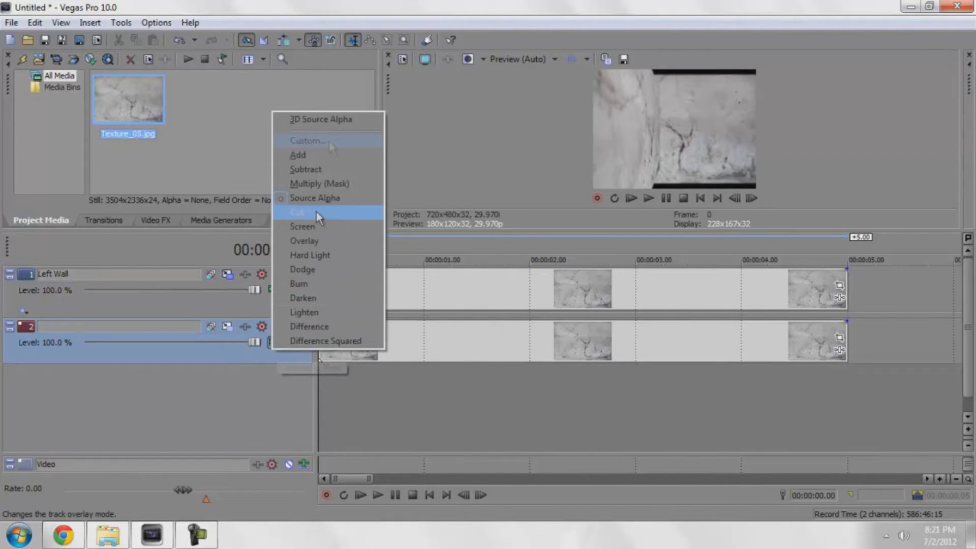
pyautogui.click(334, 115)
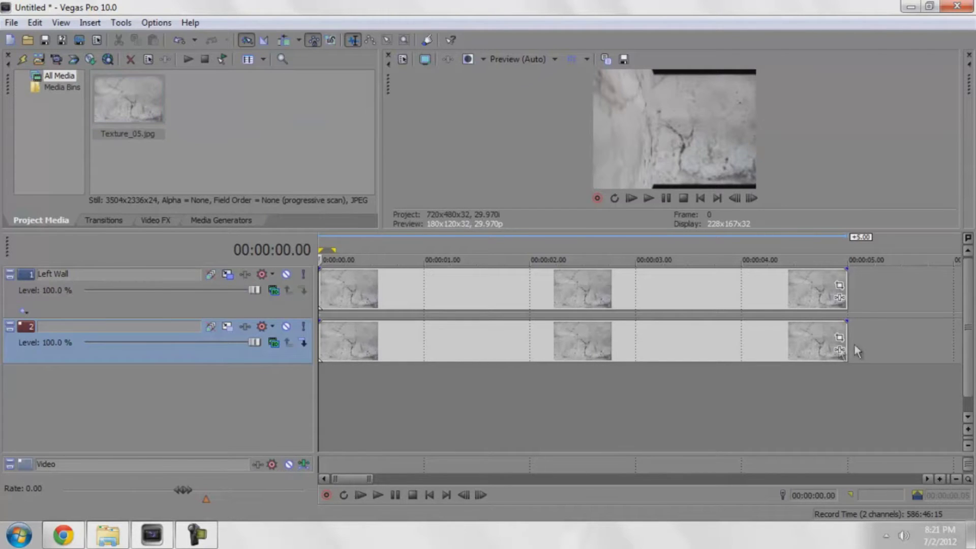
pyautogui.click(839, 337)
pyautogui.doubleClick(122, 351)
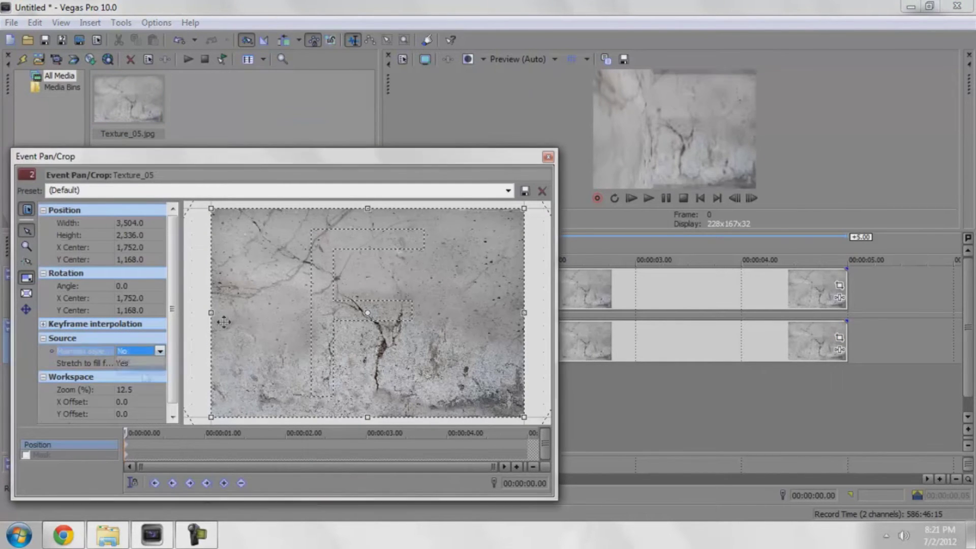
pyautogui.click(547, 158)
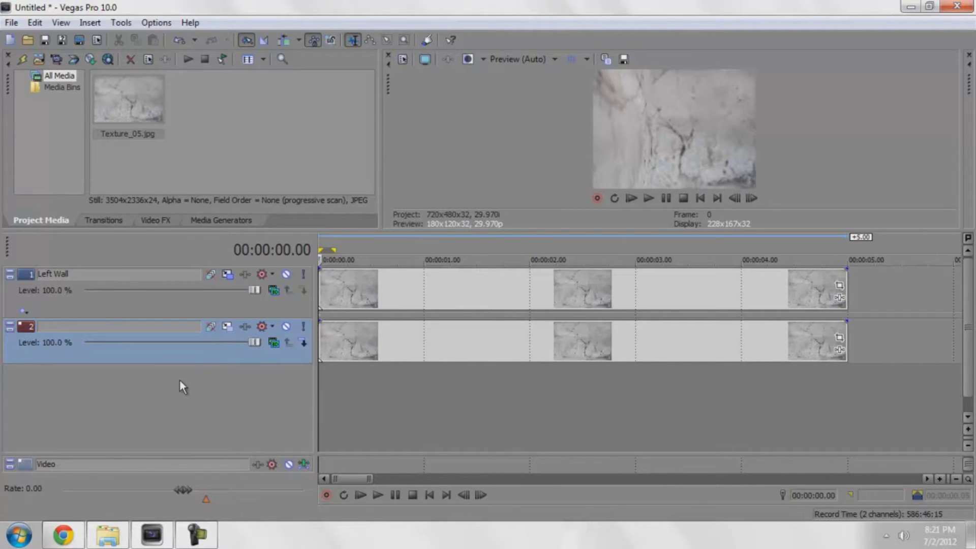
# - Give track 2 Orientation Y 90 and Position X 100
pyautogui.click(229, 329)
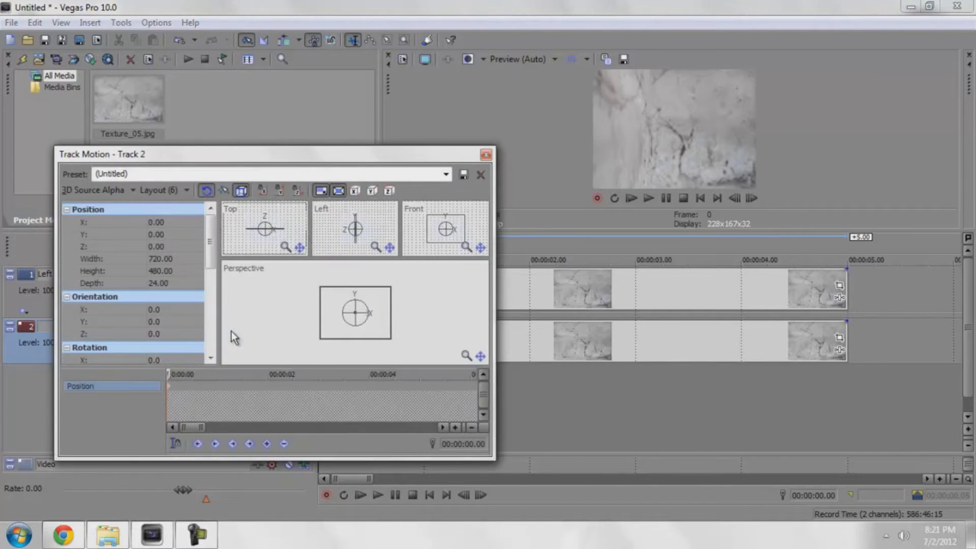
pyautogui.click(170, 322)
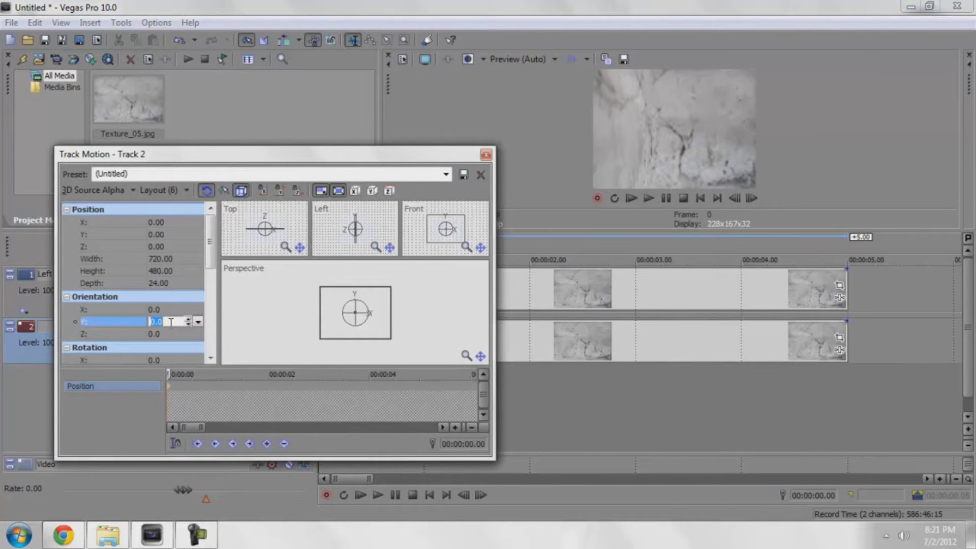
pyautogui.write('90')
pyautogui.press('Return')
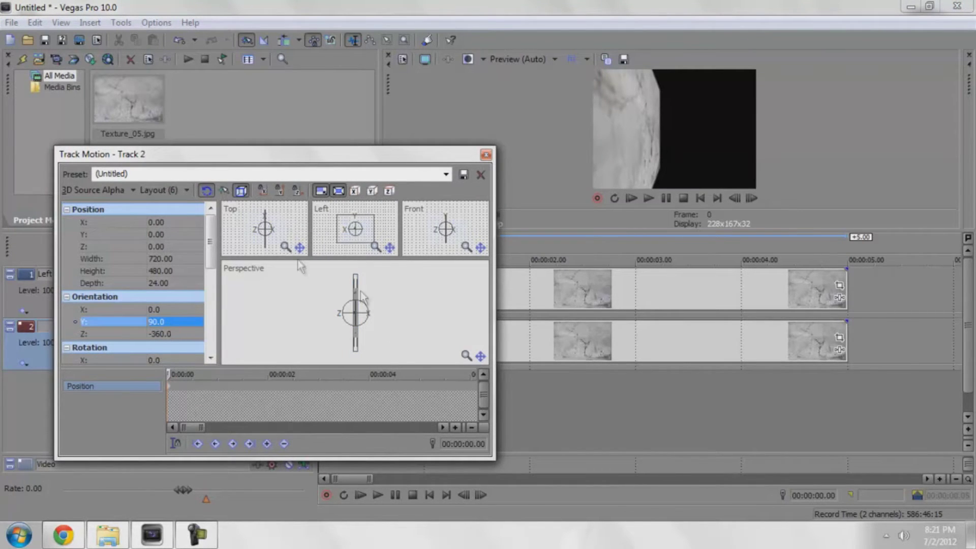
pyautogui.click(176, 221)
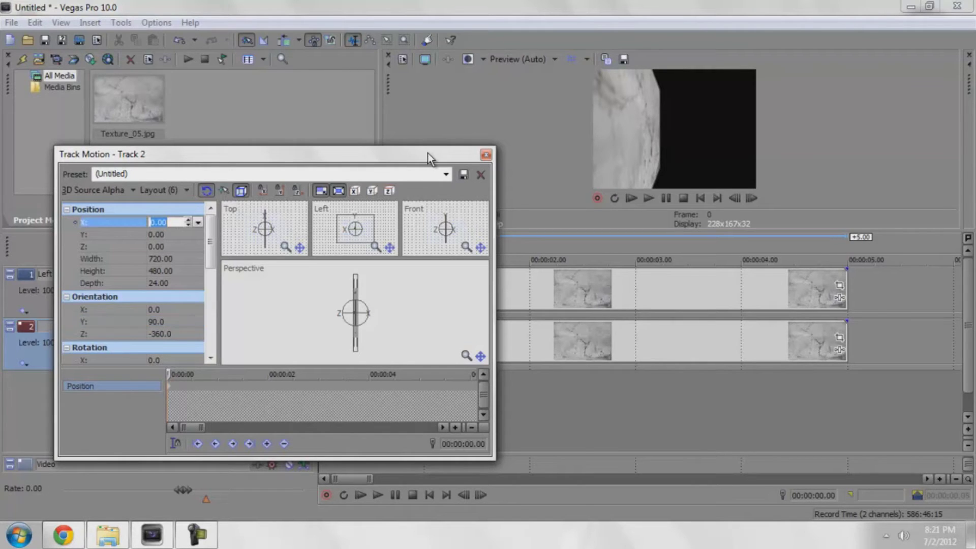
pyautogui.write('100')
pyautogui.press('Return')
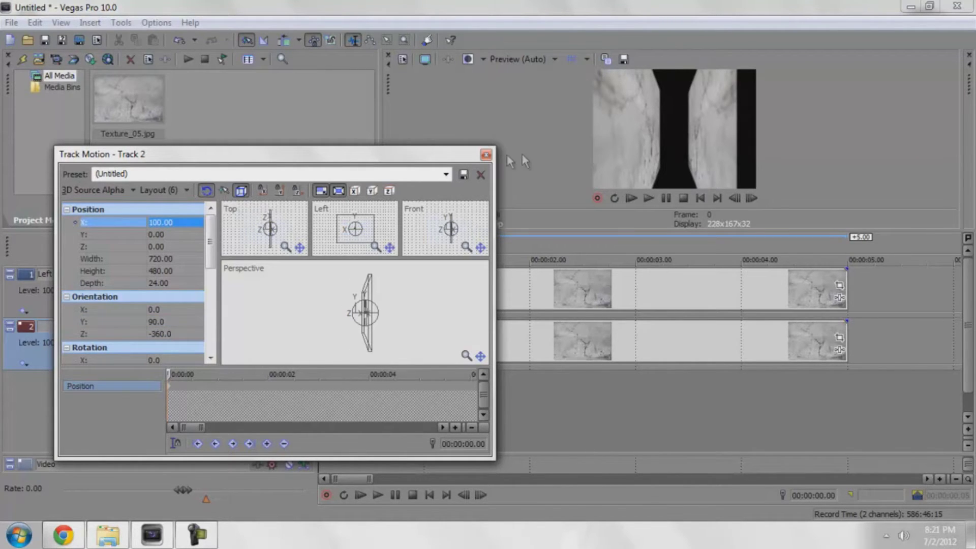
pyautogui.click(485, 155)
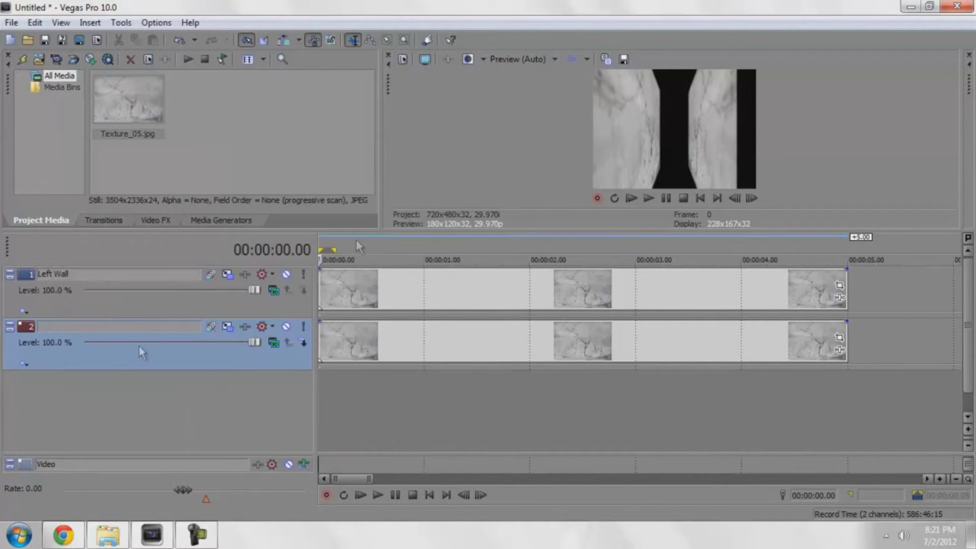
# - Move the Left Wall track to Position X -200
pyautogui.click(212, 278)
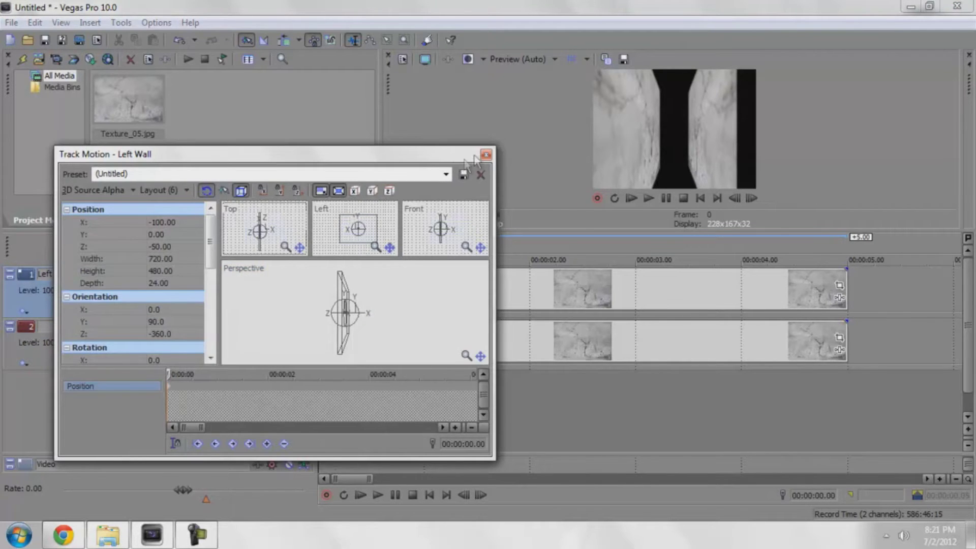
pyautogui.click(485, 154)
pyautogui.click(212, 277)
pyautogui.doubleClick(166, 223)
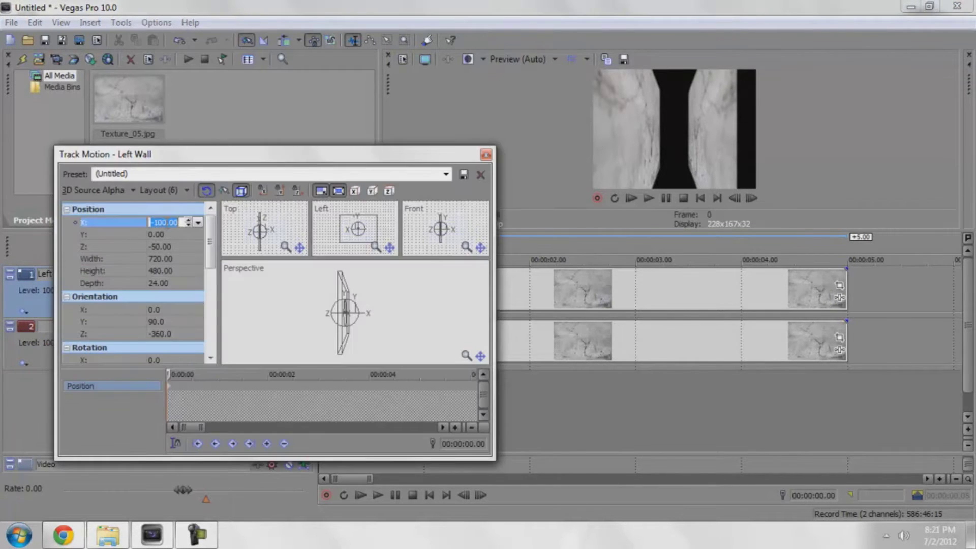
pyautogui.write('-200')
pyautogui.press('Return')
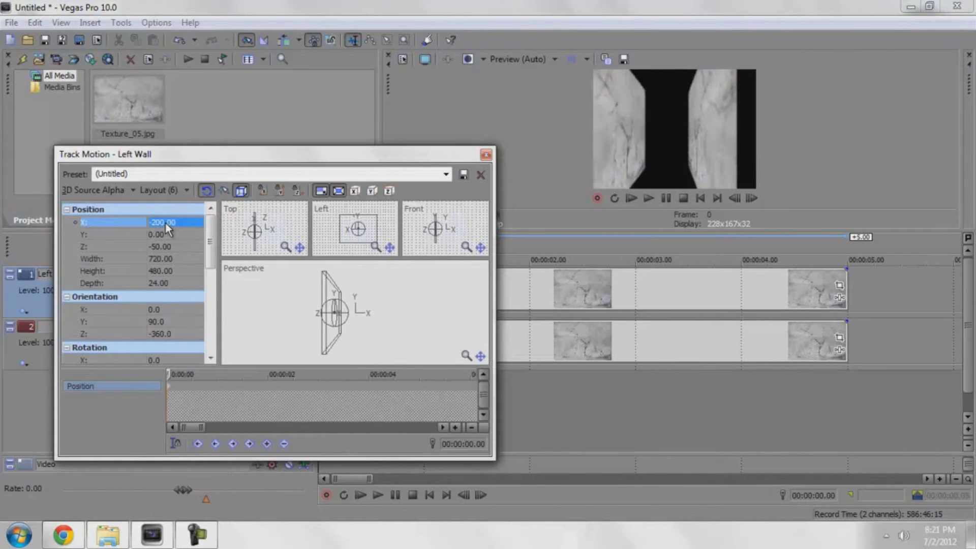
pyautogui.click(486, 154)
# - Move track 2 to Position X 200
pyautogui.click(229, 325)
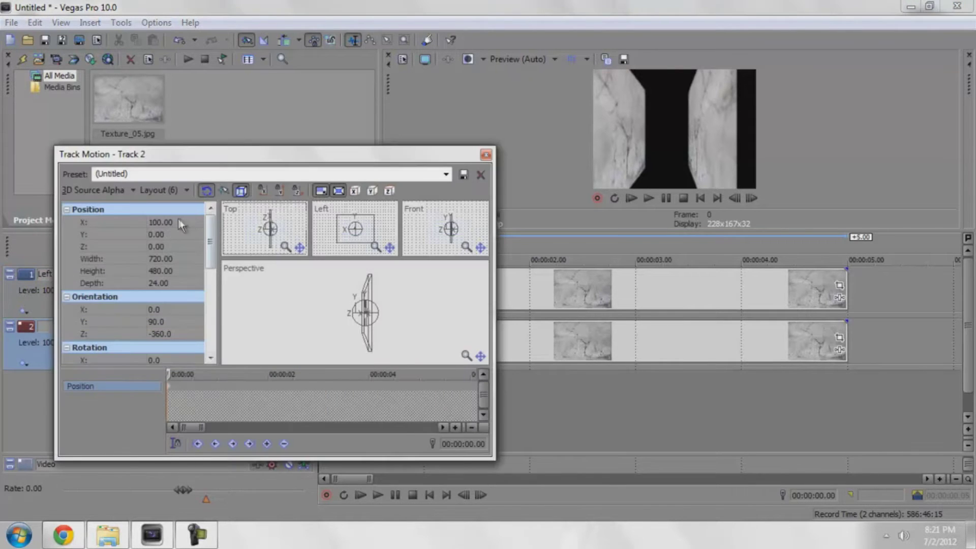
pyautogui.doubleClick(178, 220)
pyautogui.write('200')
pyautogui.press('Return')
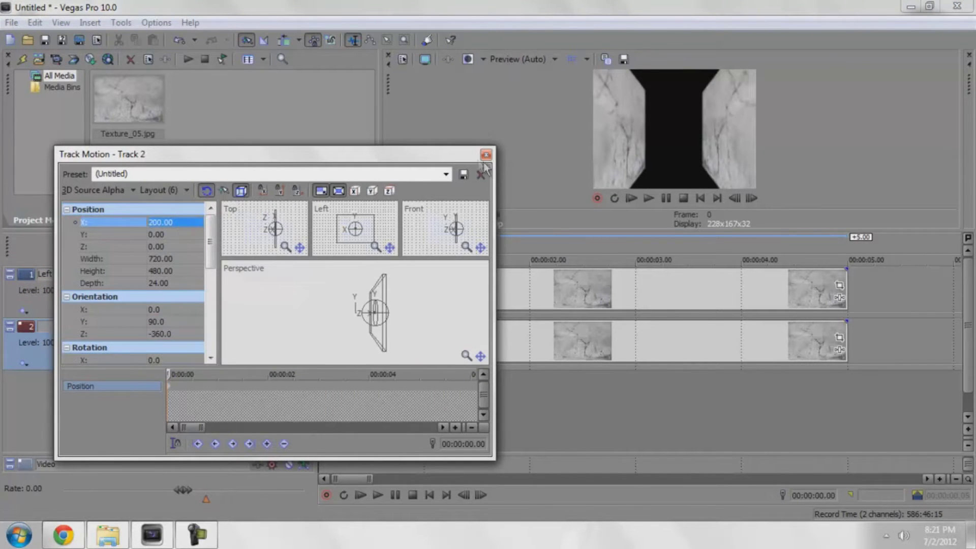
pyautogui.click(485, 155)
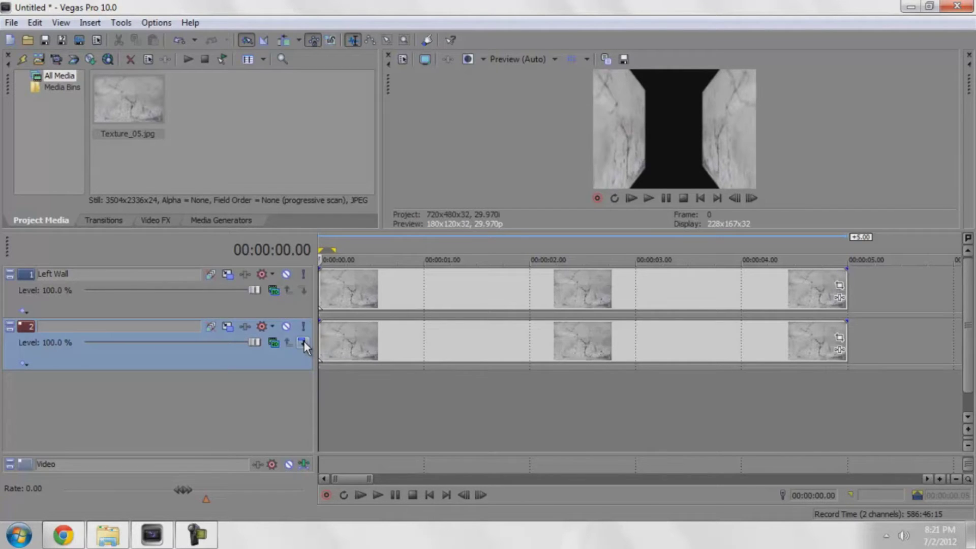
# - Rename track 2 'Right Wall' and nest it as a compositing child under Left Wall
pyautogui.doubleClick(86, 326)
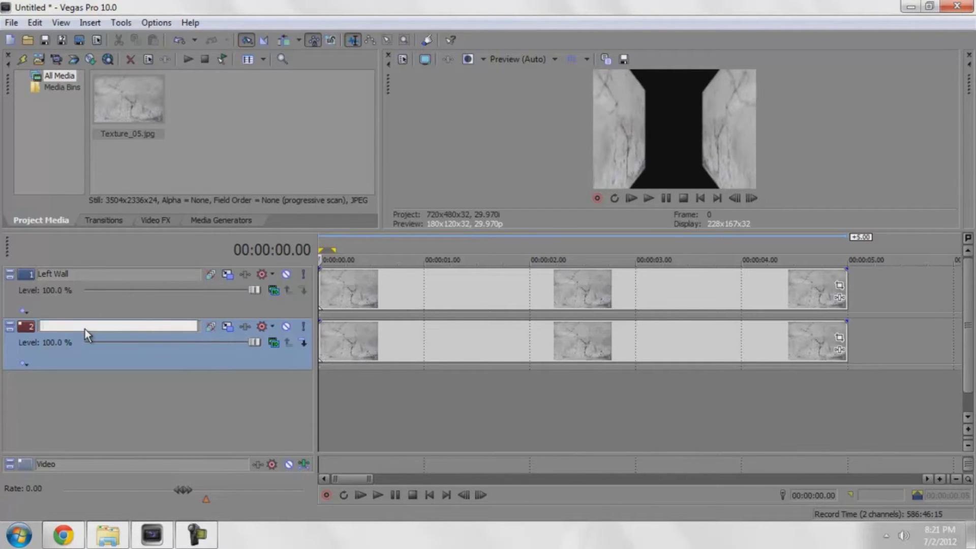
pyautogui.write('Right Wall')
pyautogui.press('Return')
pyautogui.click(303, 341)
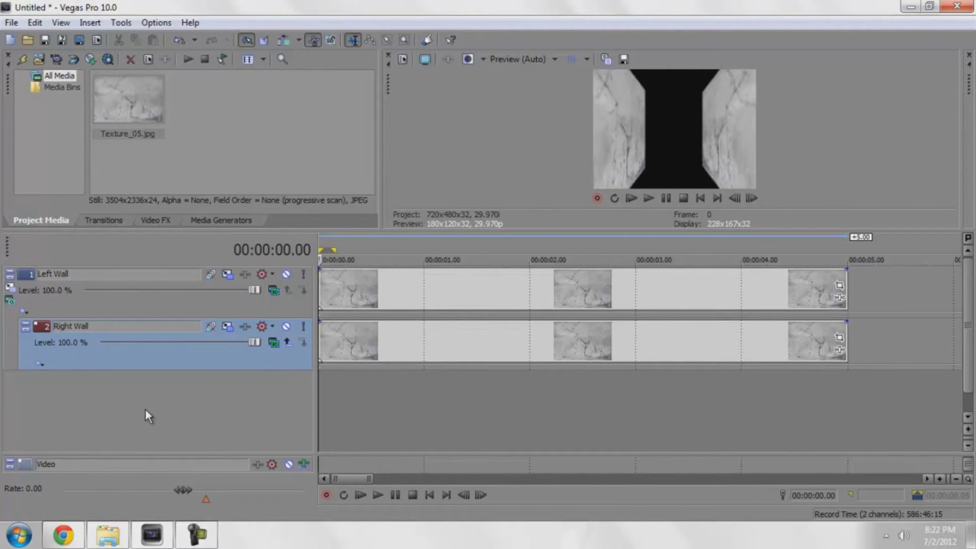
pyautogui.click(10, 288)
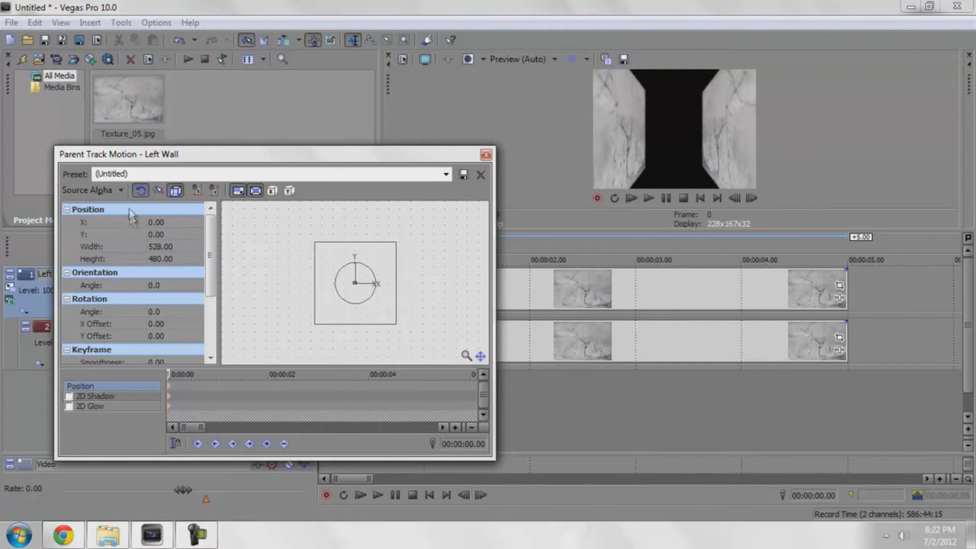
# - Switch Left Wall's parent motion to 3D Source Alpha, test-move the box, then restore it
pyautogui.click(122, 191)
pyautogui.click(101, 206)
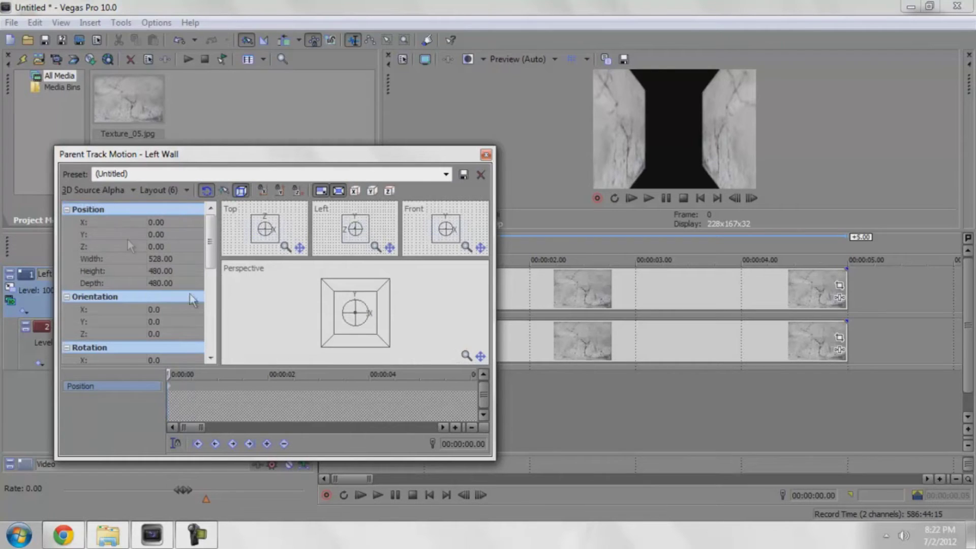
pyautogui.click(355, 323)
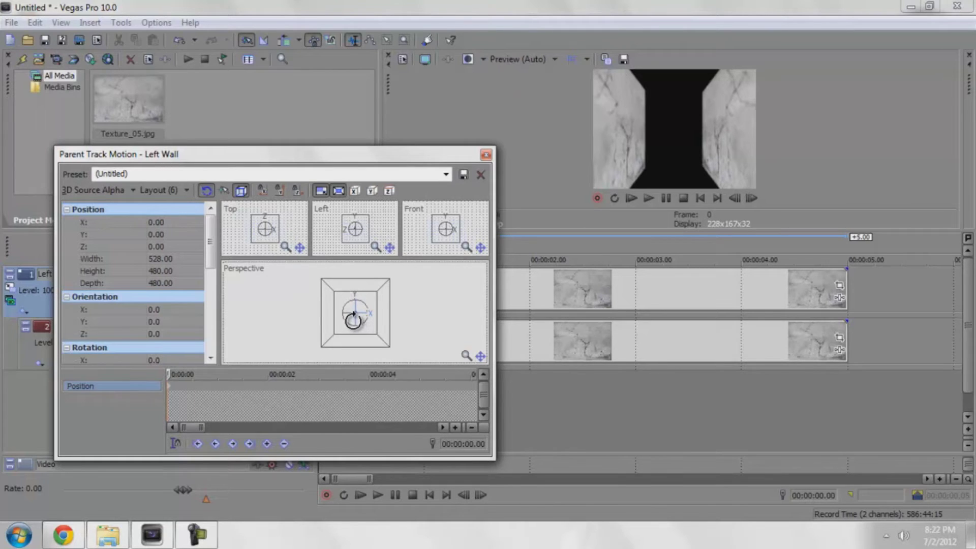
pyautogui.moveTo(354, 323)
pyautogui.mouseDown()
pyautogui.moveTo(345, 317)
pyautogui.moveTo(364, 312)
pyautogui.moveTo(345, 316)
pyautogui.moveTo(361, 315)
pyautogui.mouseUp()
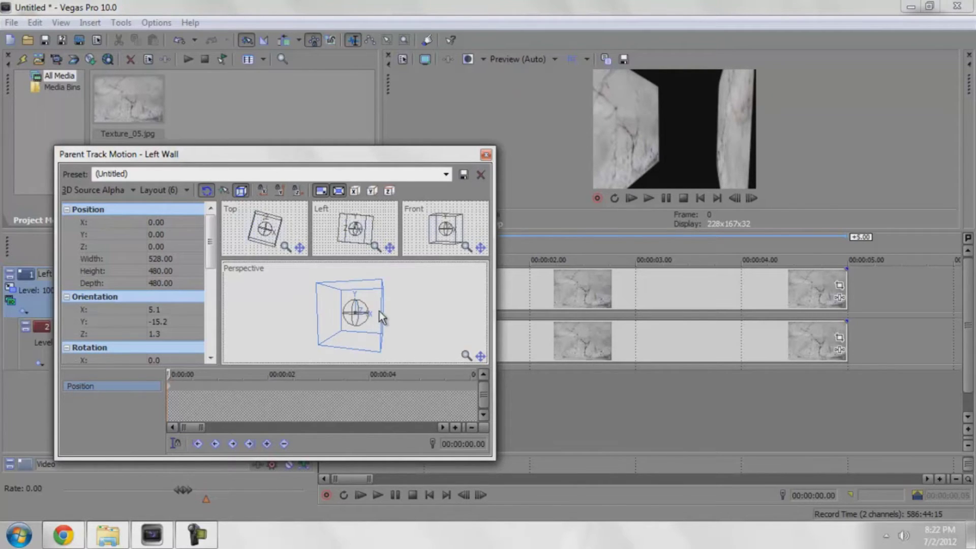
pyautogui.moveTo(375, 333); pyautogui.dragTo(375, 334)
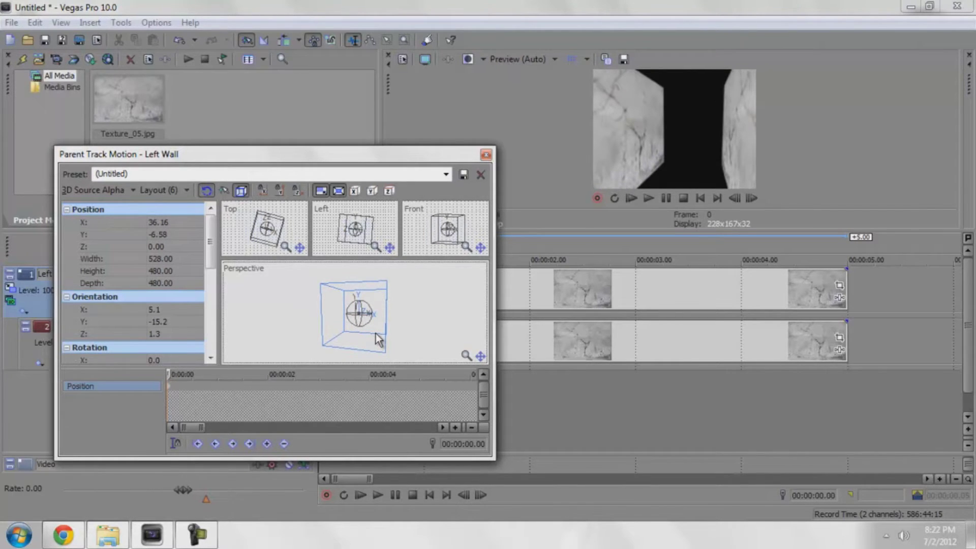
pyautogui.rightClick(378, 339)
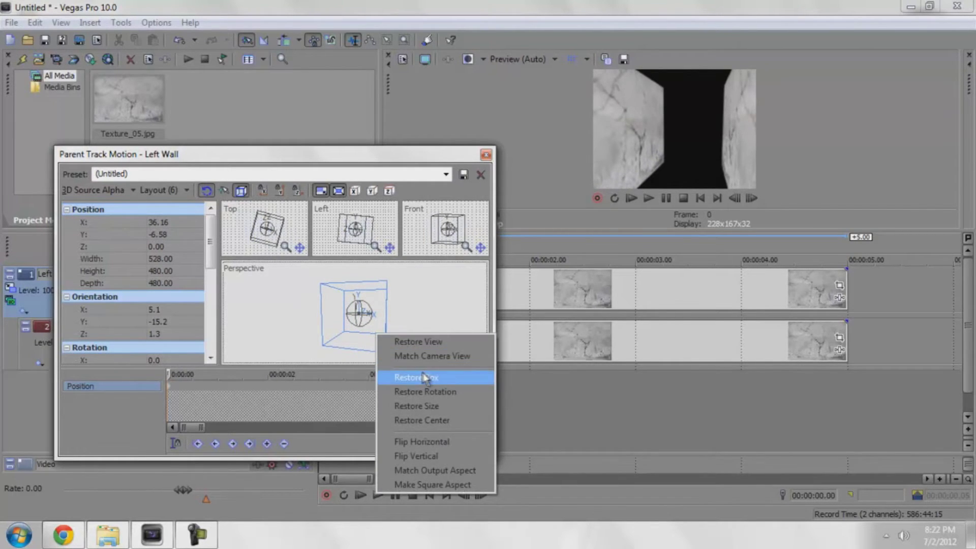
pyautogui.click(422, 375)
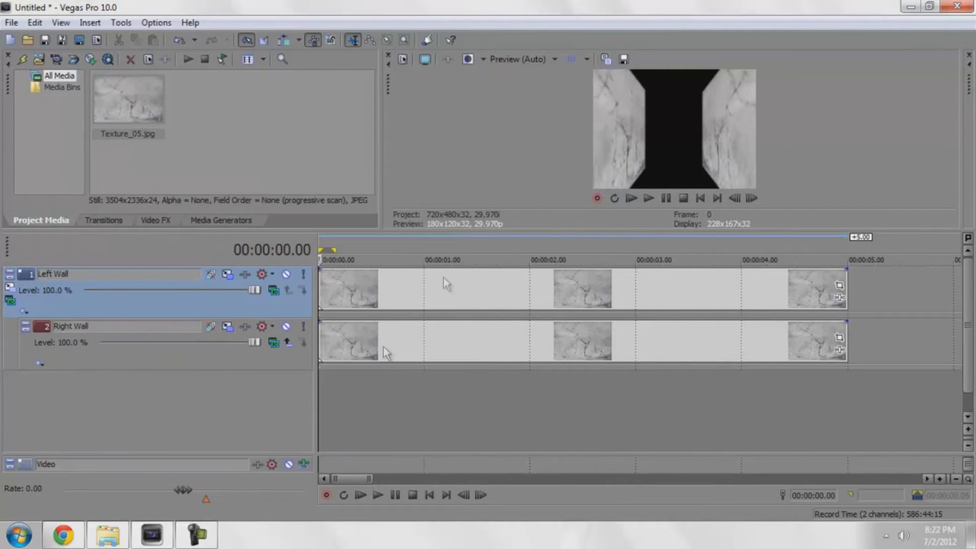
# - Drop Texture_05.jpg on track 3, make it a compositing child, and set 3D Source Alpha
pyautogui.click(486, 154)
pyautogui.press('Down')
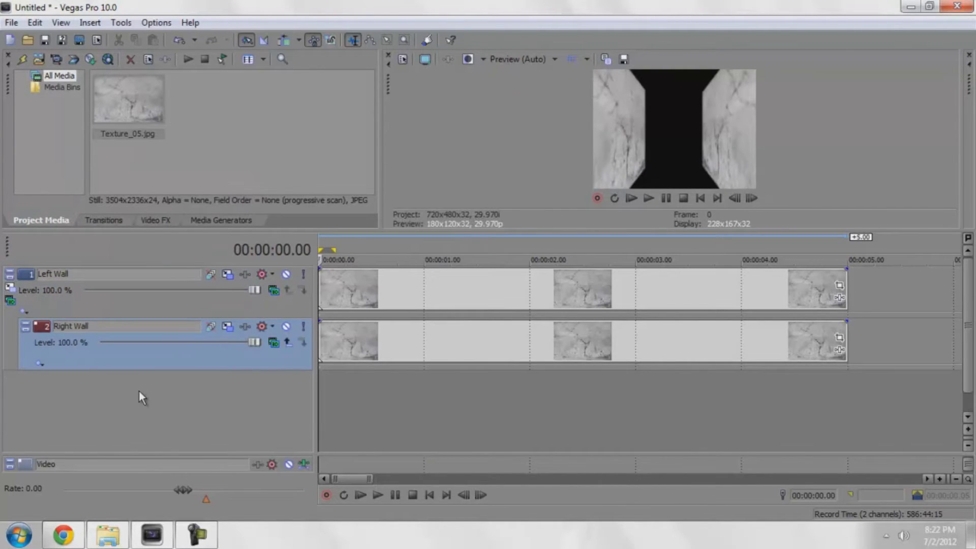
pyautogui.moveTo(118, 94); pyautogui.dragTo(279, 402)
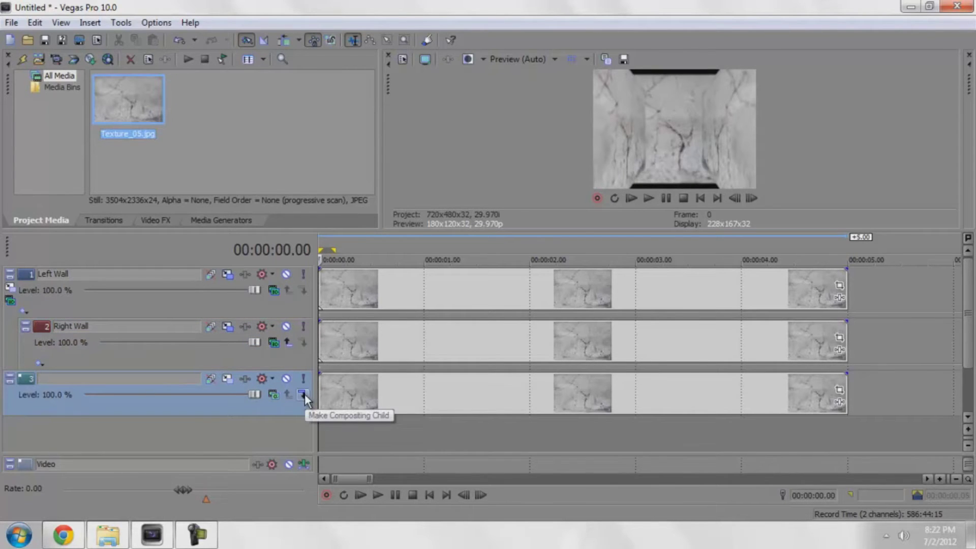
pyautogui.click(304, 395)
pyautogui.click(274, 395)
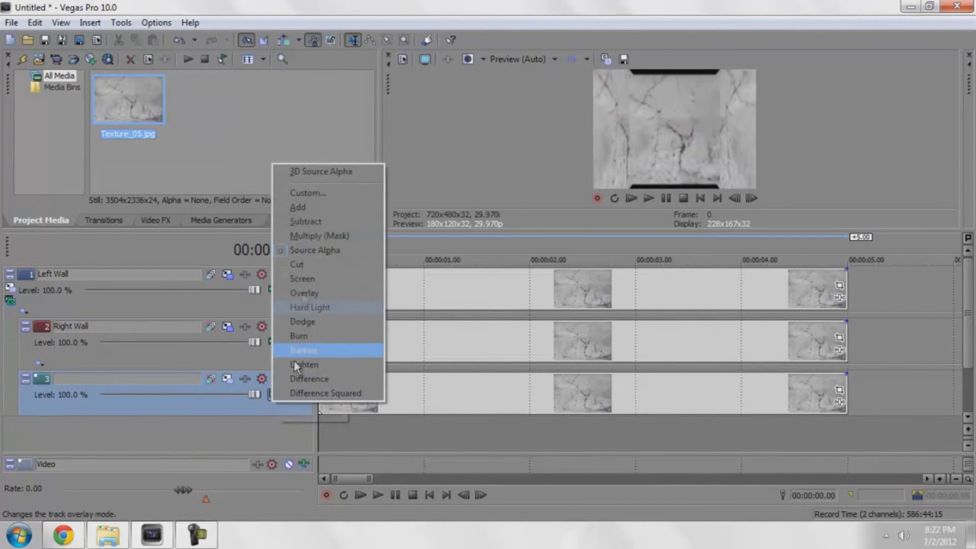
pyautogui.click(325, 171)
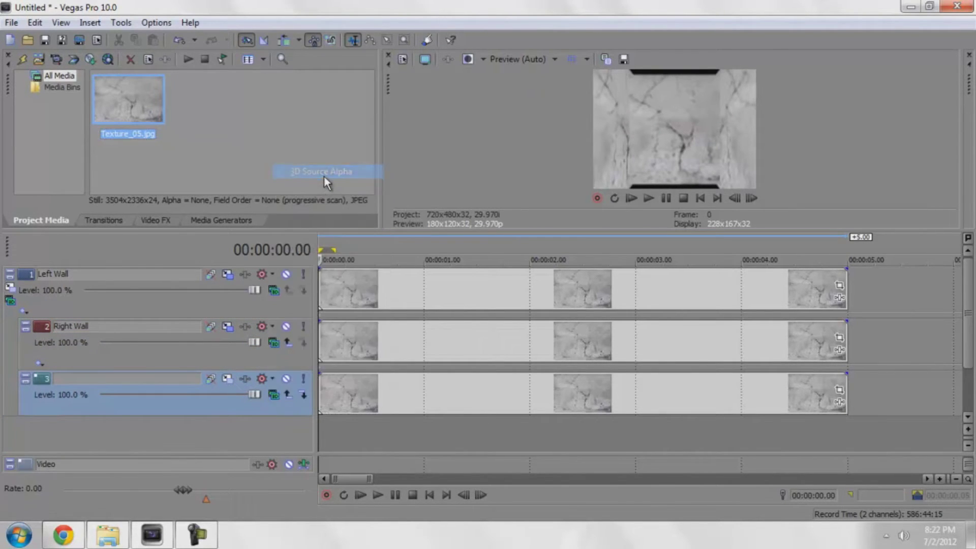
# - Tilt track 3's texture flat with Orientation X 90
pyautogui.click(227, 378)
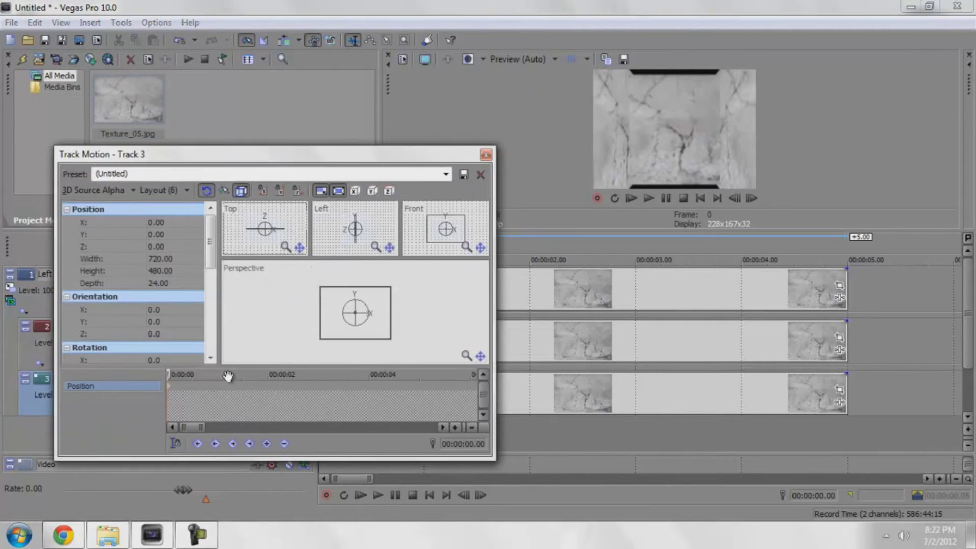
pyautogui.doubleClick(175, 321)
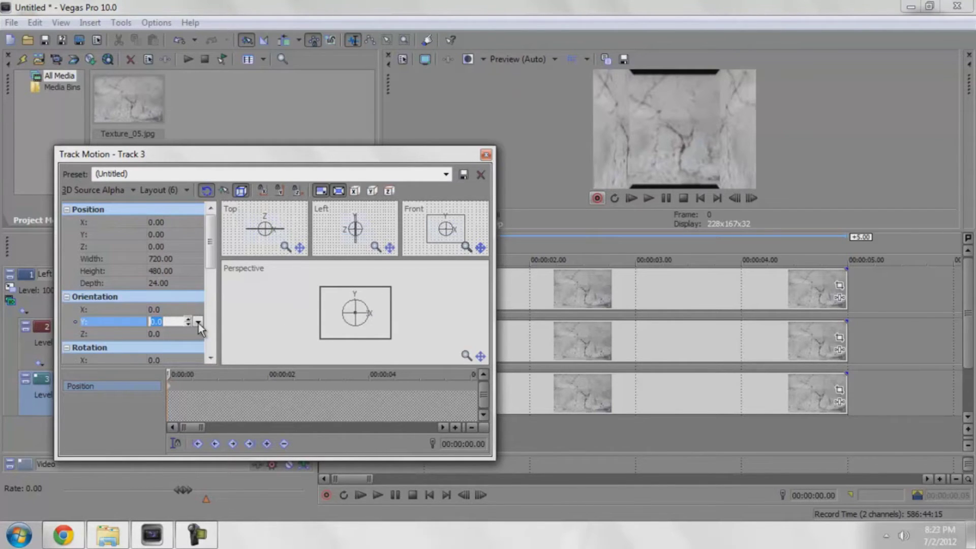
pyautogui.doubleClick(163, 310)
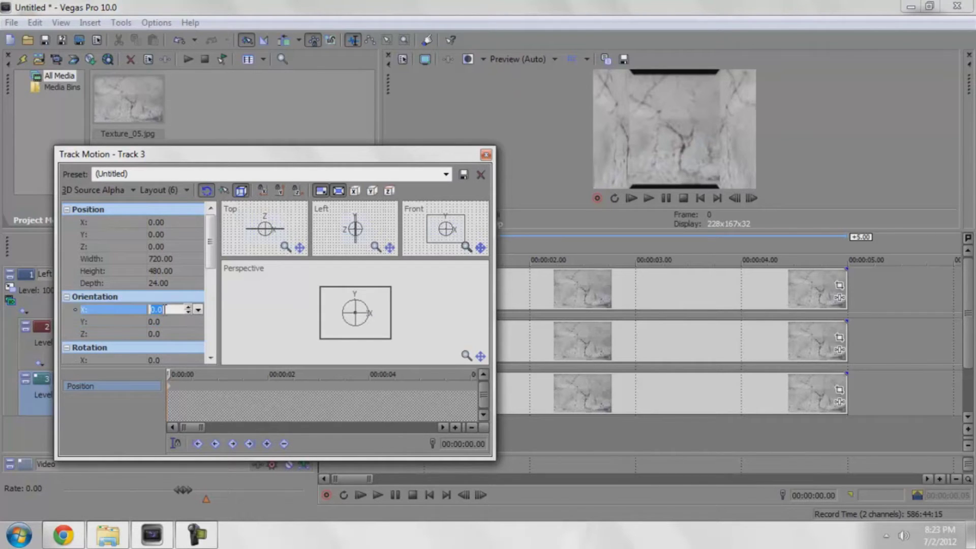
pyautogui.write('90')
pyautogui.press('Return')
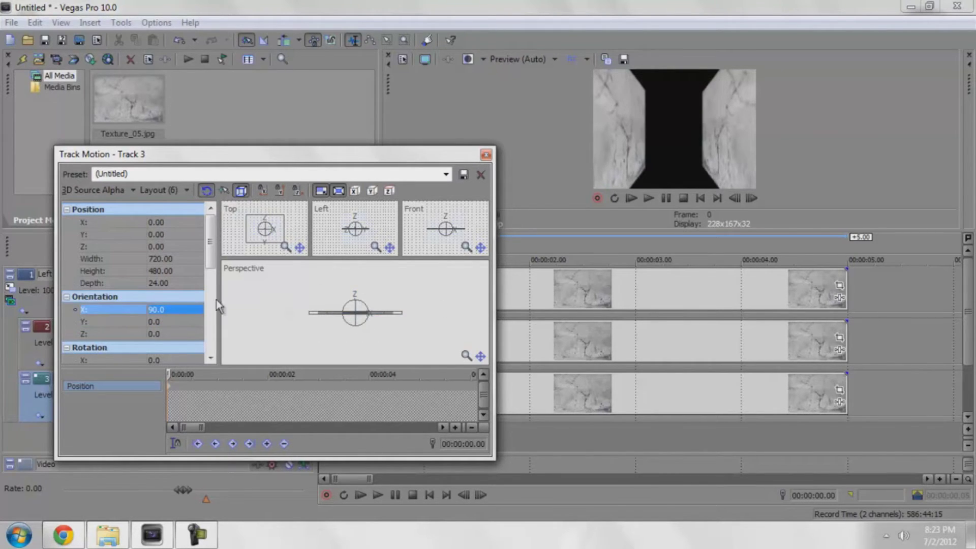
# - Set track 3's Position X to 0 and Y to 200 so it forms the ceiling
pyautogui.doubleClick(175, 223)
pyautogui.click(189, 226)
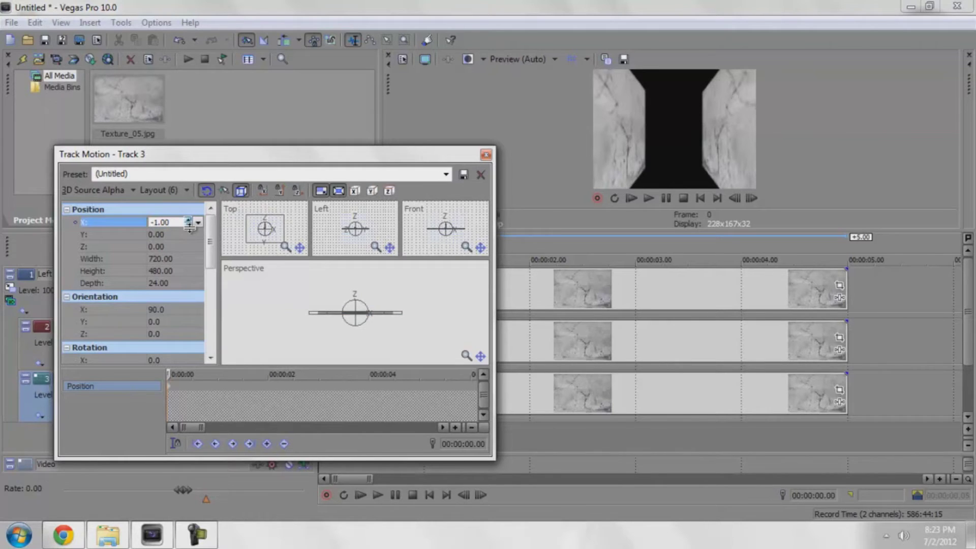
pyautogui.click(189, 226)
pyautogui.write('0')
pyautogui.press('Tab')
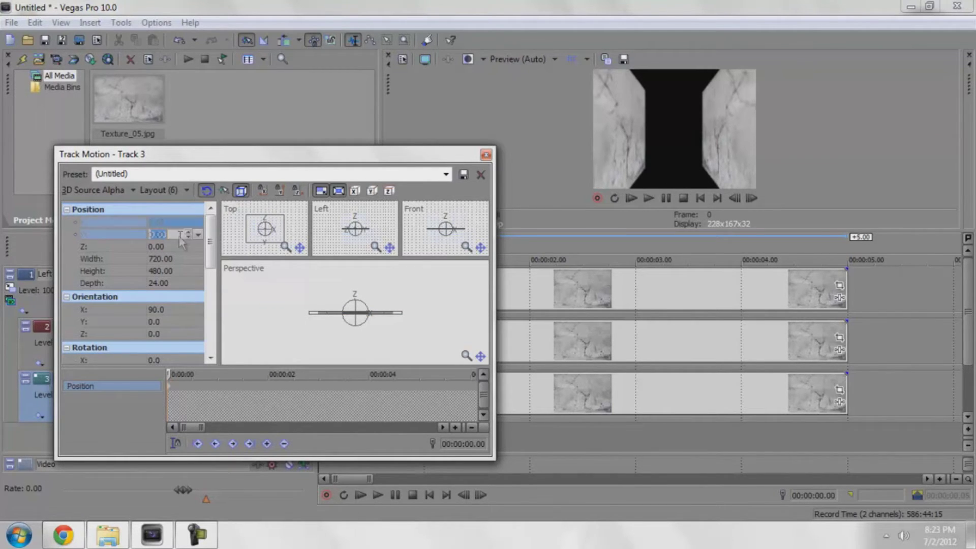
pyautogui.write('100')
pyautogui.press('Return')
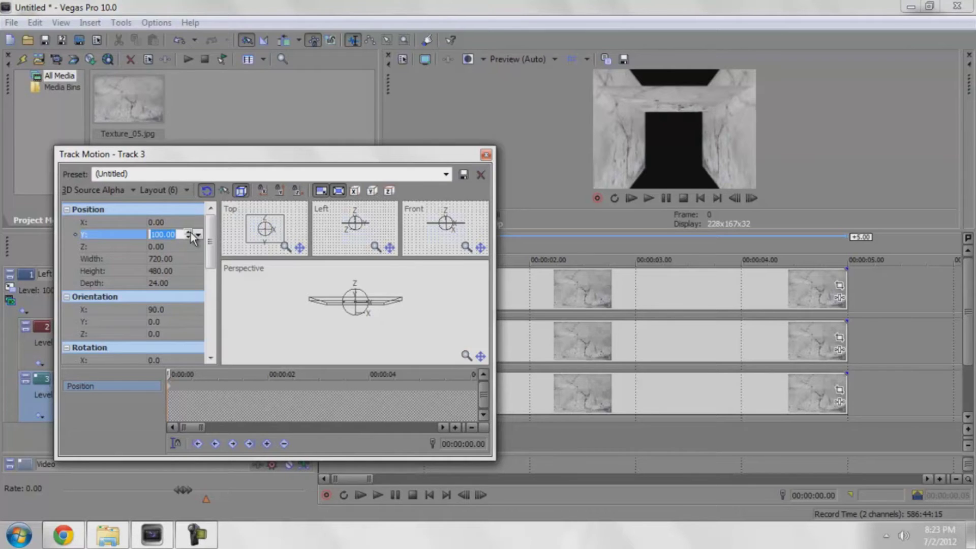
pyautogui.write('200')
pyautogui.press('Return')
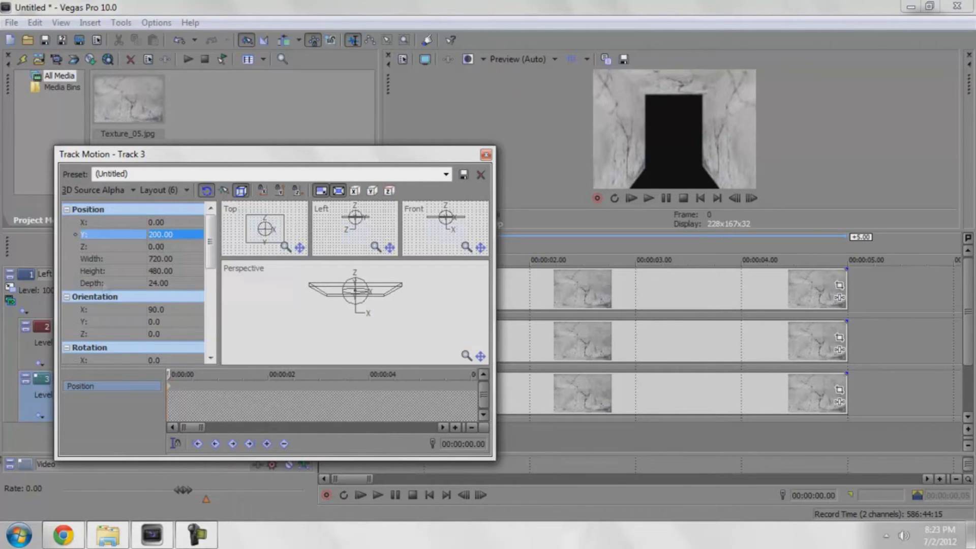
pyautogui.click(20, 534)
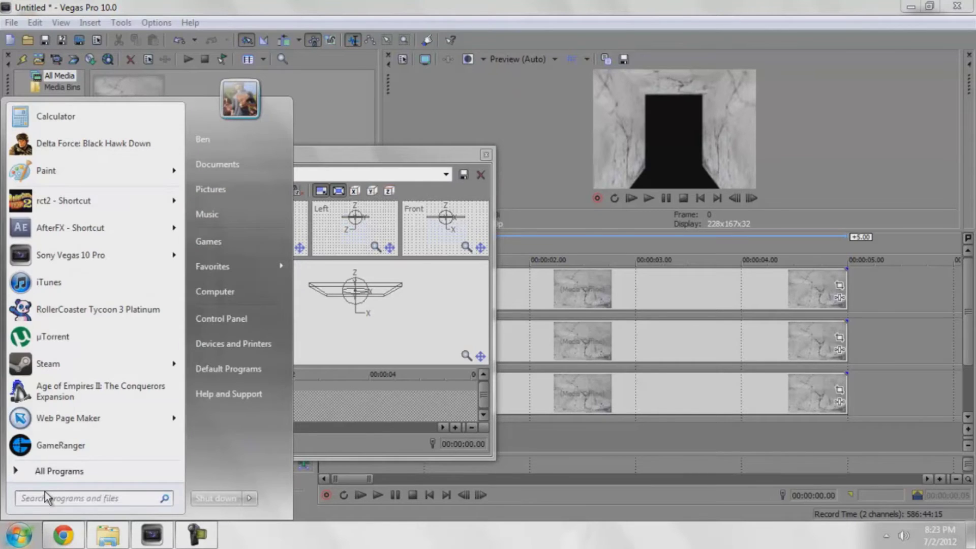
pyautogui.write('notepad')
pyautogui.click(51, 137)
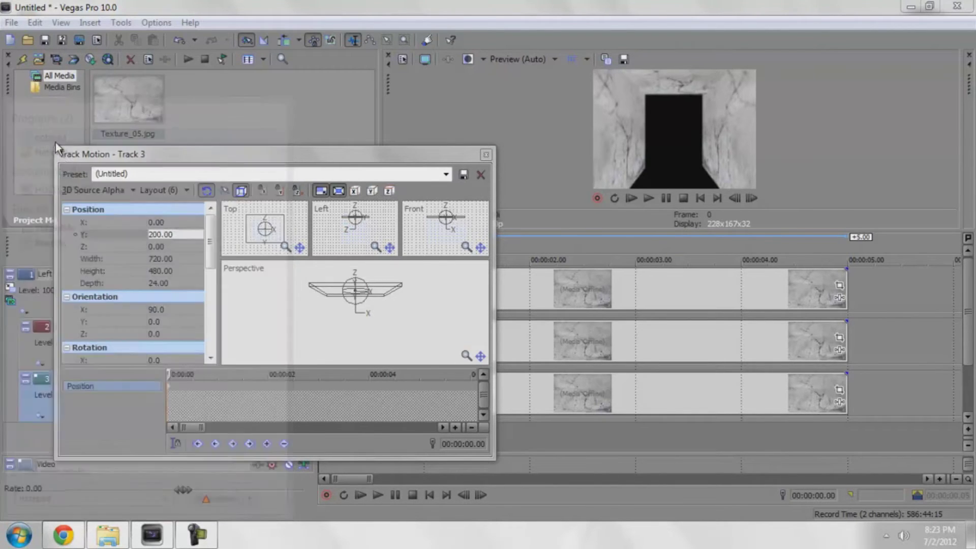
pyautogui.write('fuck fuck shit fuck')
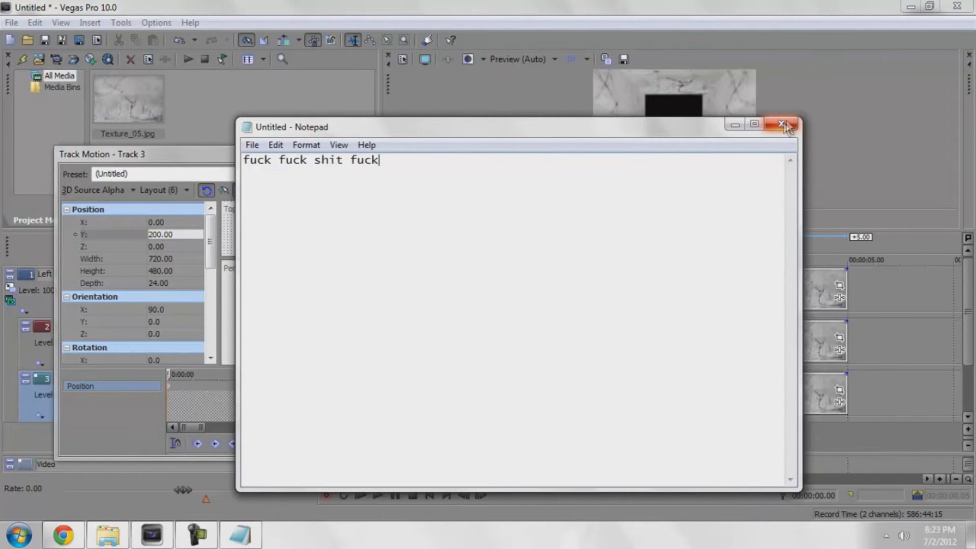
pyautogui.hotkey('ctrl', 'a')
pyautogui.write('please ignore the')
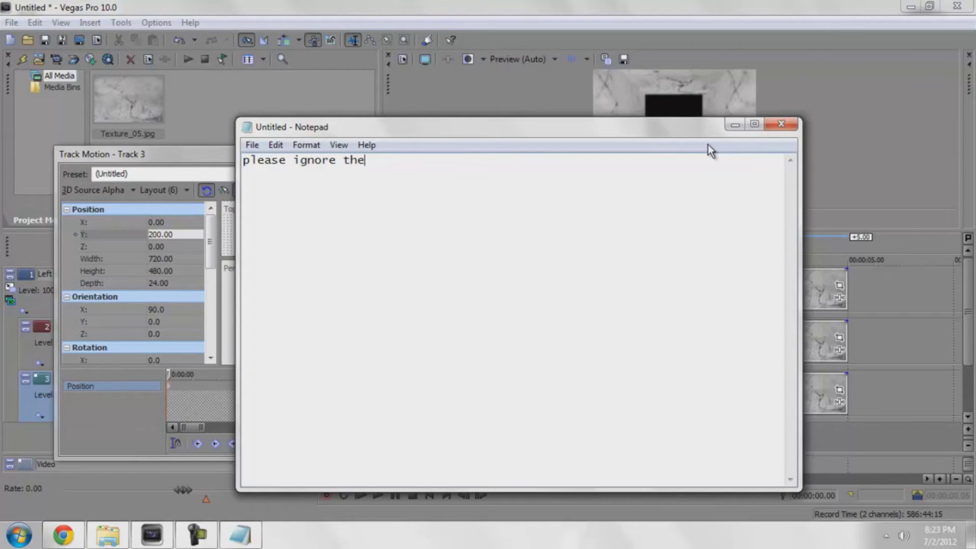
pyautogui.press('BackSpace')
pyautogui.write('is shit')
pyautogui.hotkey('ctrl', 'a')
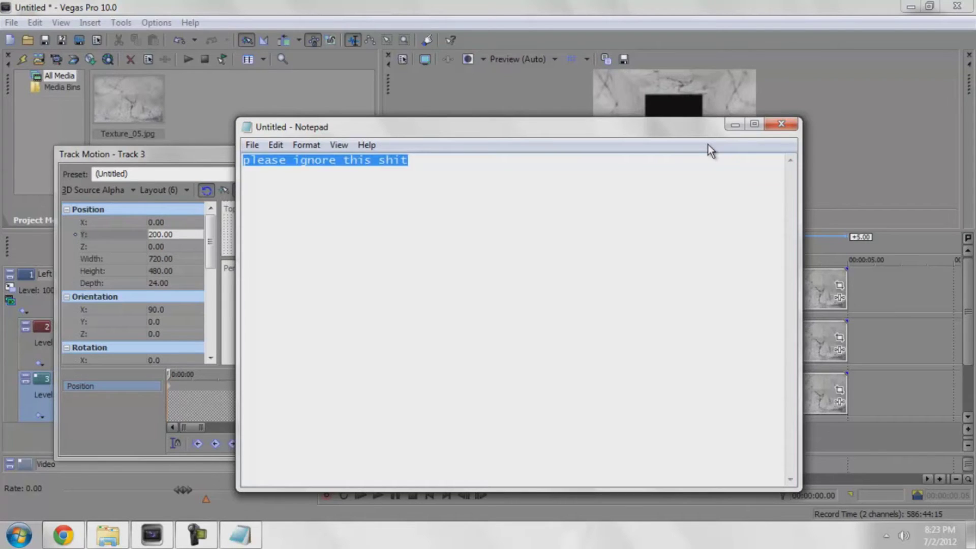
pyautogui.write('what font is this?')
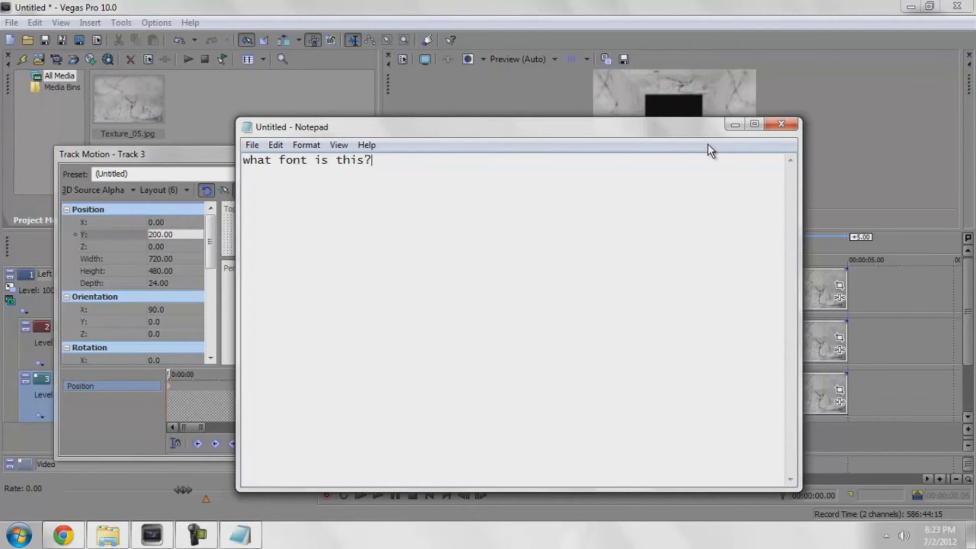
pyautogui.hotkey('ctrl', 'a')
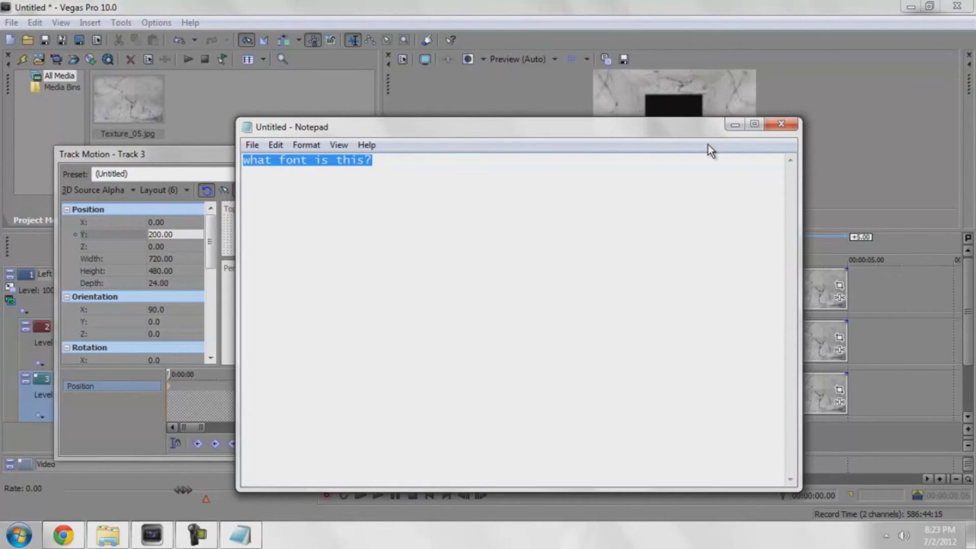
pyautogui.write('starts with')
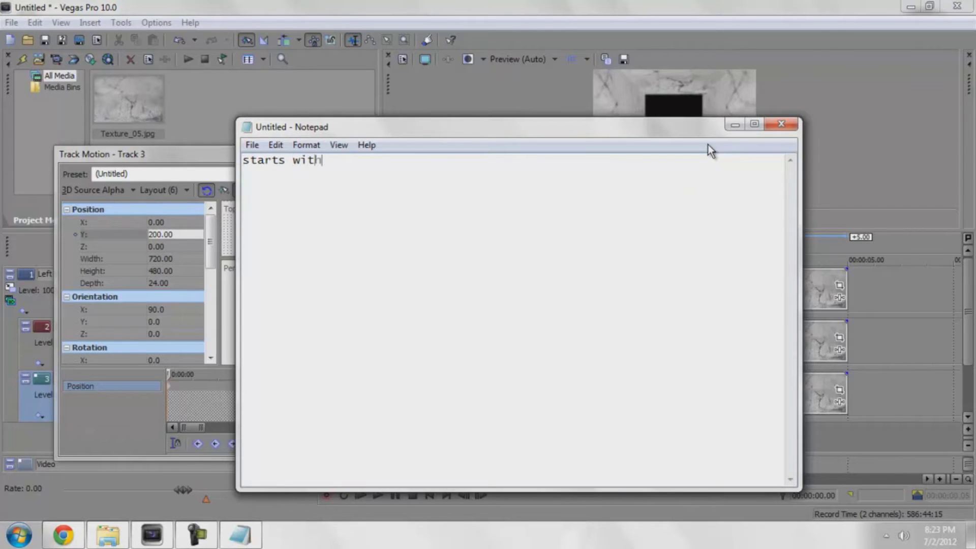
pyautogui.write(' a c')
pyautogui.hotkey('ctrl', 'a')
pyautogui.press('BackSpace')
pyautogui.write('anyway')
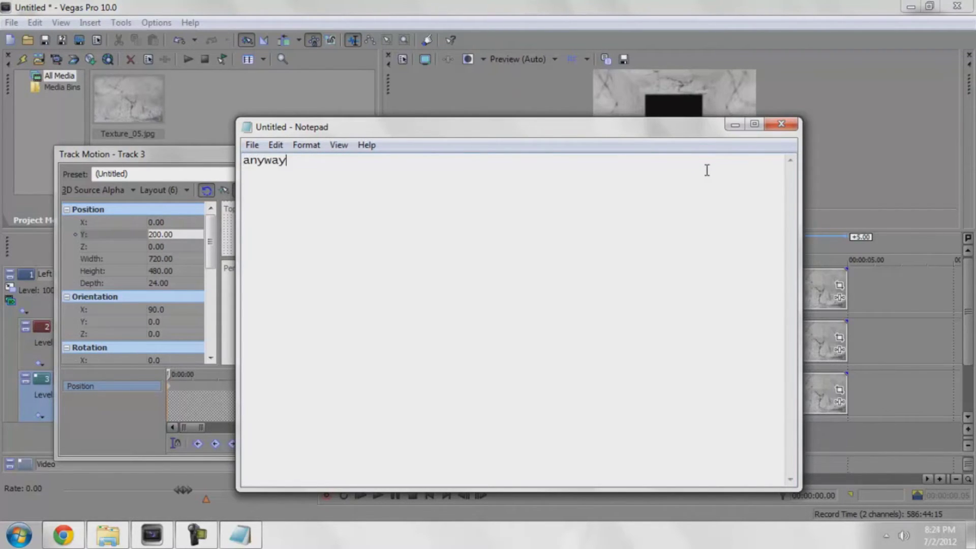
pyautogui.hotkey('ctrl', 'a')
pyautogui.write('dammit dad')
pyautogui.hotkey('ctrl', 'a')
pyautogui.write('gtfo')
pyautogui.click(780, 124)
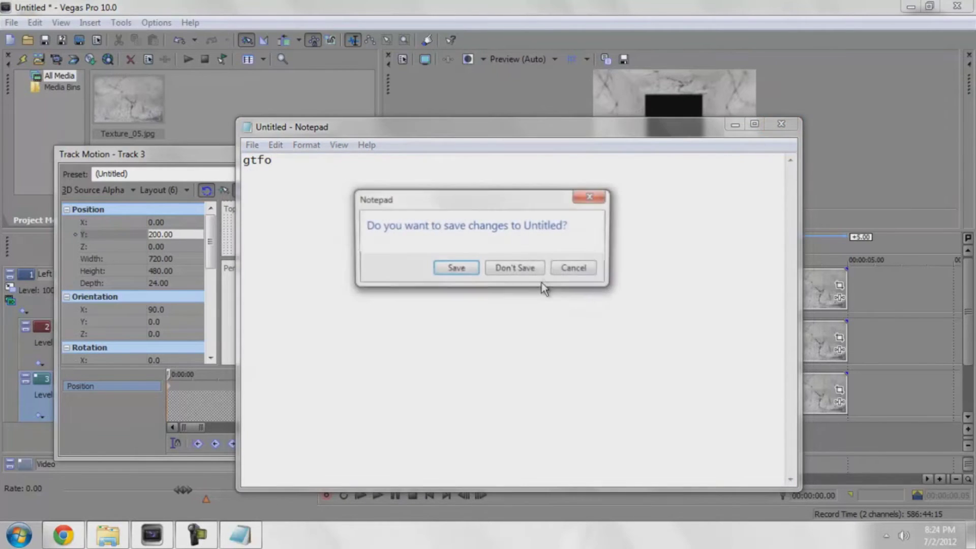
pyautogui.click(525, 271)
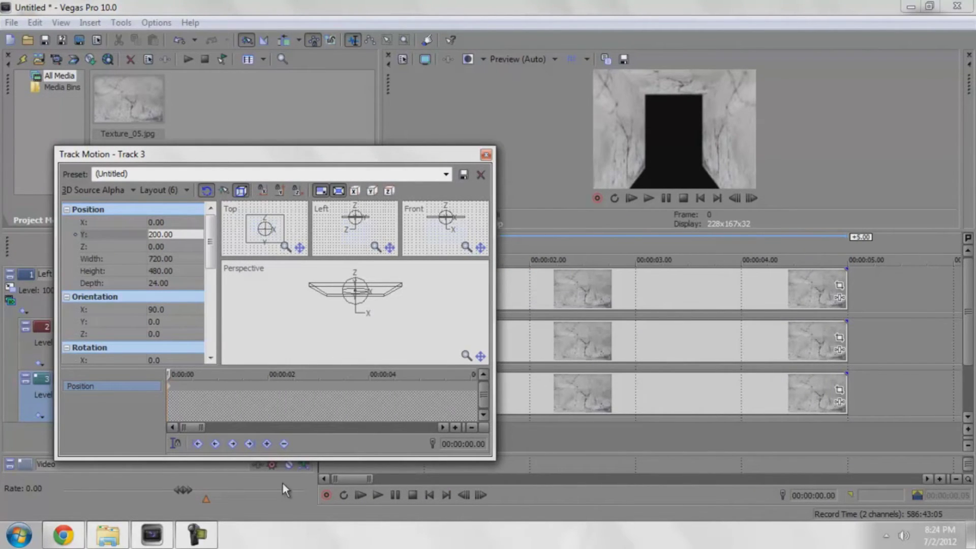
pyautogui.click(63, 535)
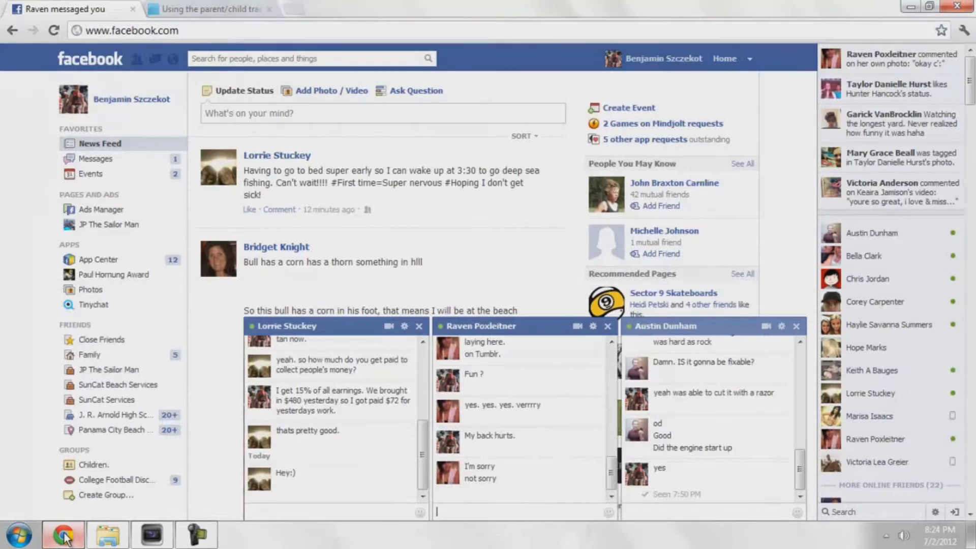
pyautogui.click(197, 535)
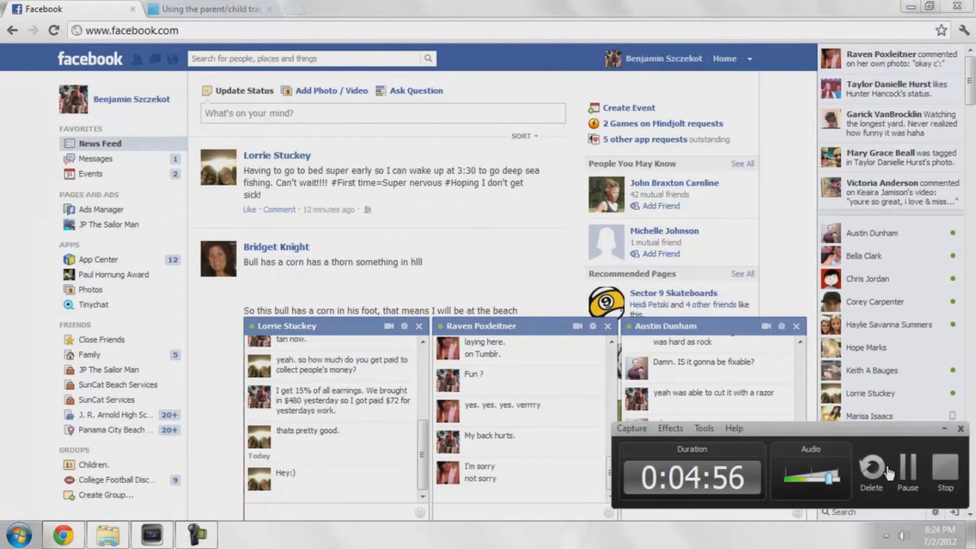
pyautogui.click(908, 475)
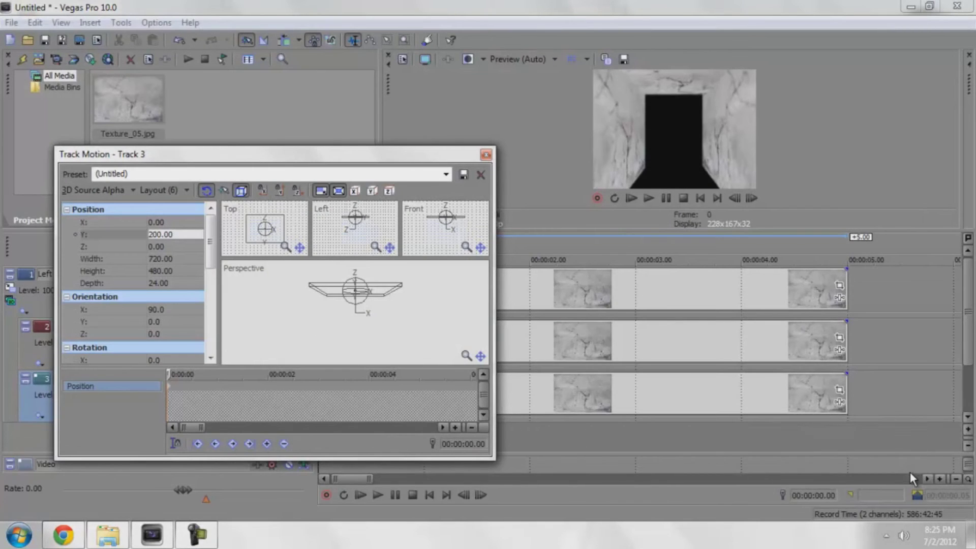
pyautogui.click(175, 234)
pyautogui.click(188, 237)
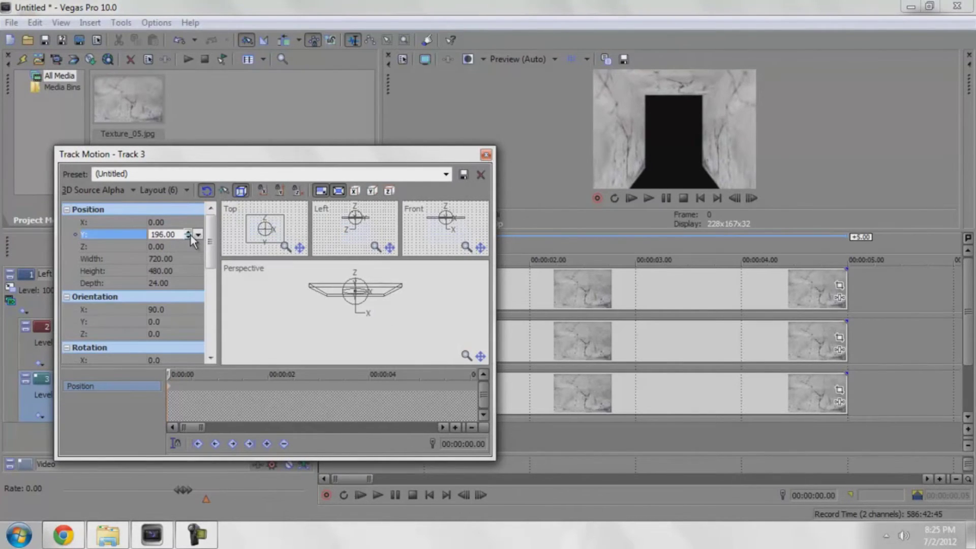
pyautogui.click(188, 237)
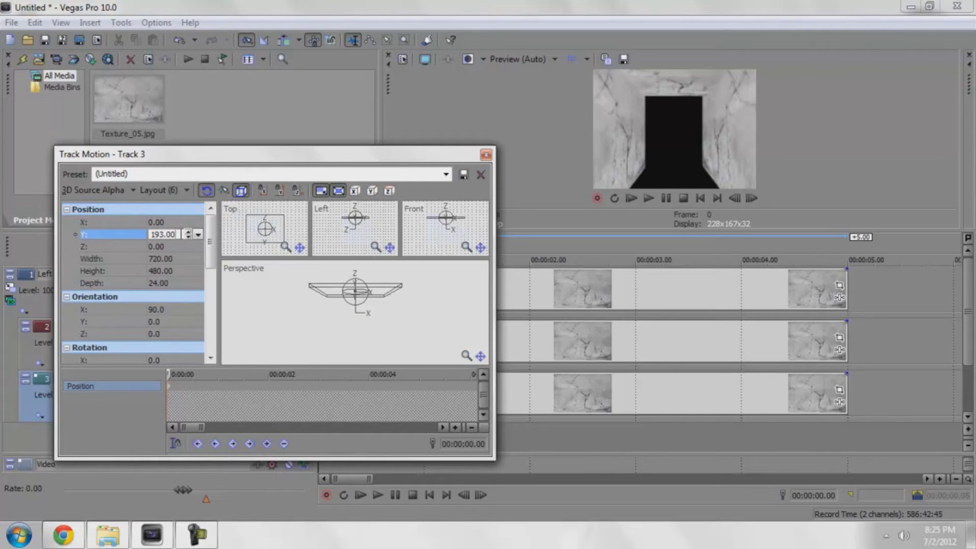
pyautogui.doubleClick(179, 232)
pyautogui.write('200')
pyautogui.press('Return')
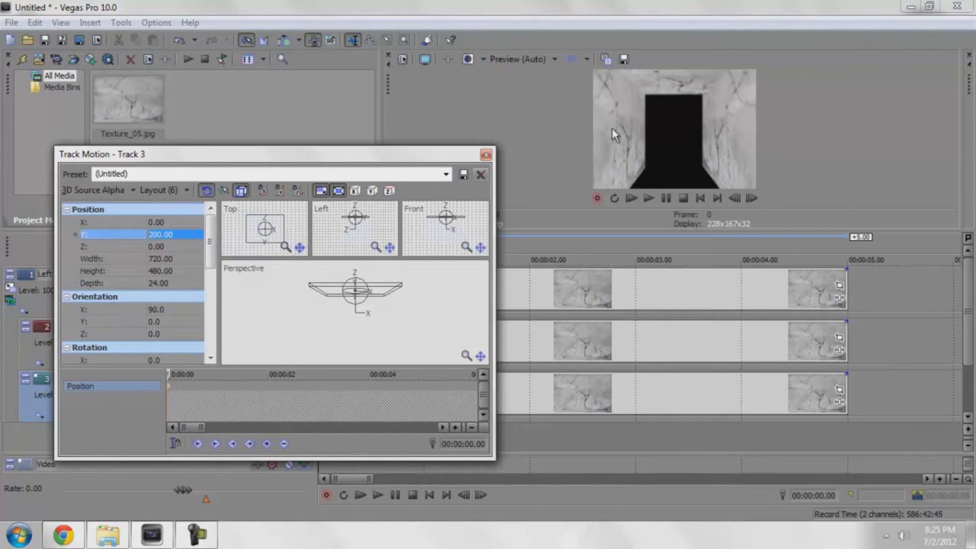
# - Close Track Motion and rename track 3 to 'Roof'
pyautogui.click(486, 154)
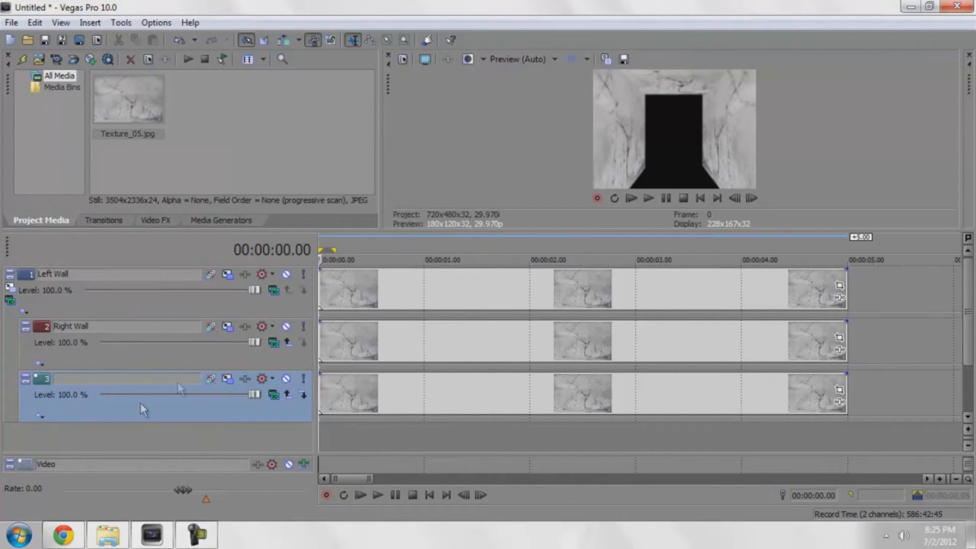
pyautogui.doubleClick(121, 380)
pyautogui.write('Roof')
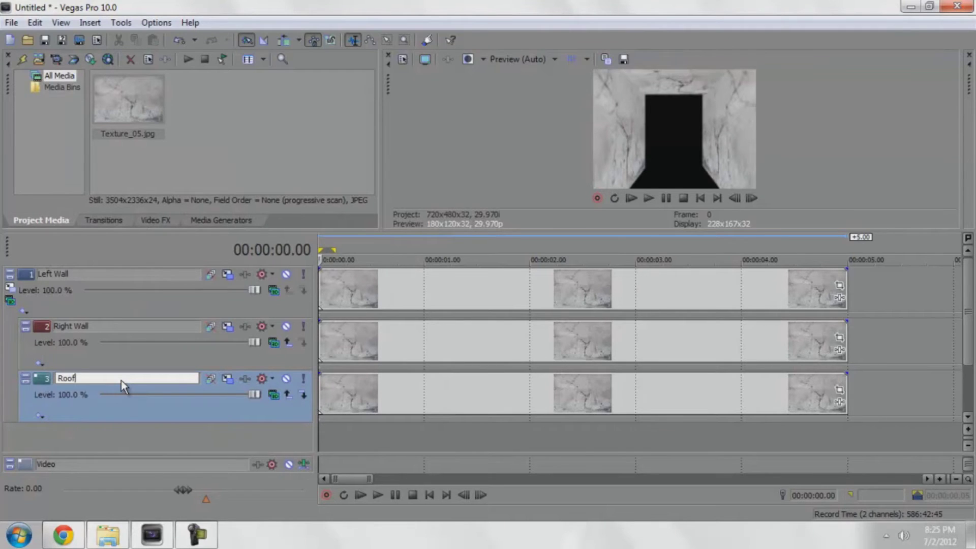
pyautogui.press('Return')
# - Add Texture_05.jpg as a fourth 3D Source Alpha track named 'Floor' and open its Track Motion
pyautogui.moveTo(128, 99); pyautogui.dragTo(315, 434)
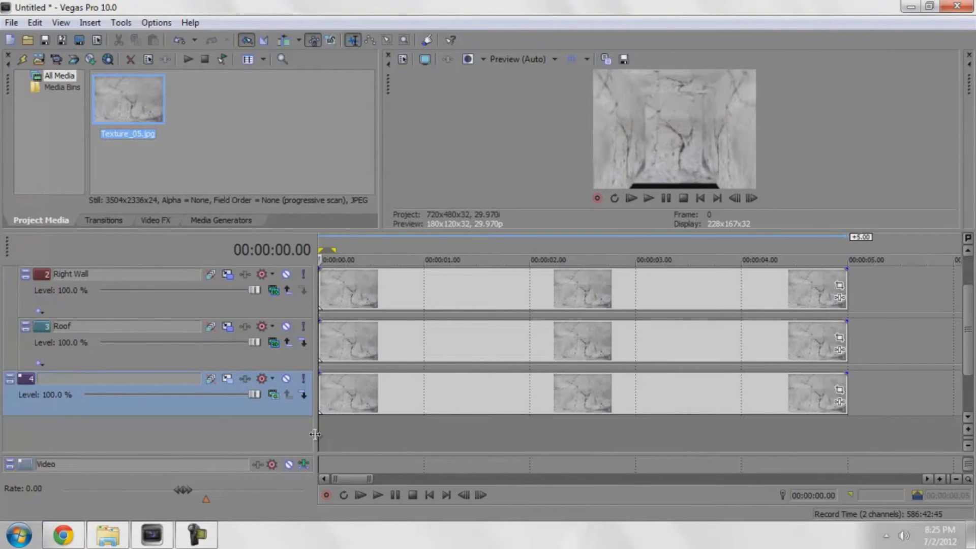
pyautogui.click(272, 394)
pyautogui.click(321, 169)
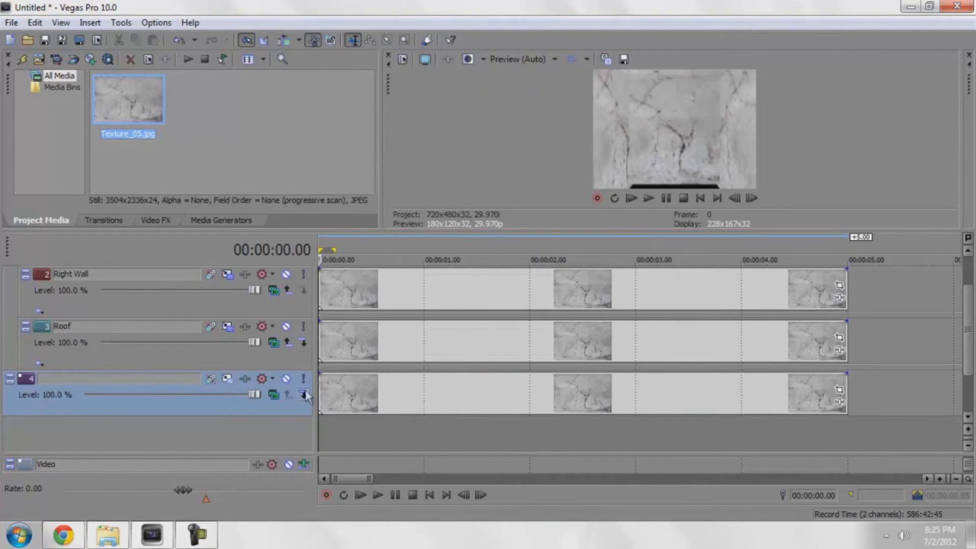
pyautogui.doubleClick(154, 376)
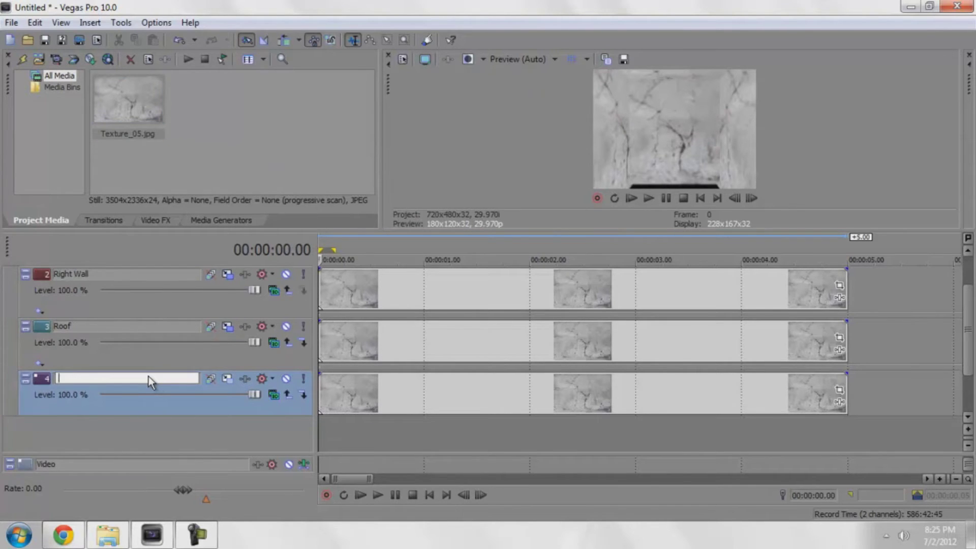
pyautogui.write('Floor')
pyautogui.press('Return')
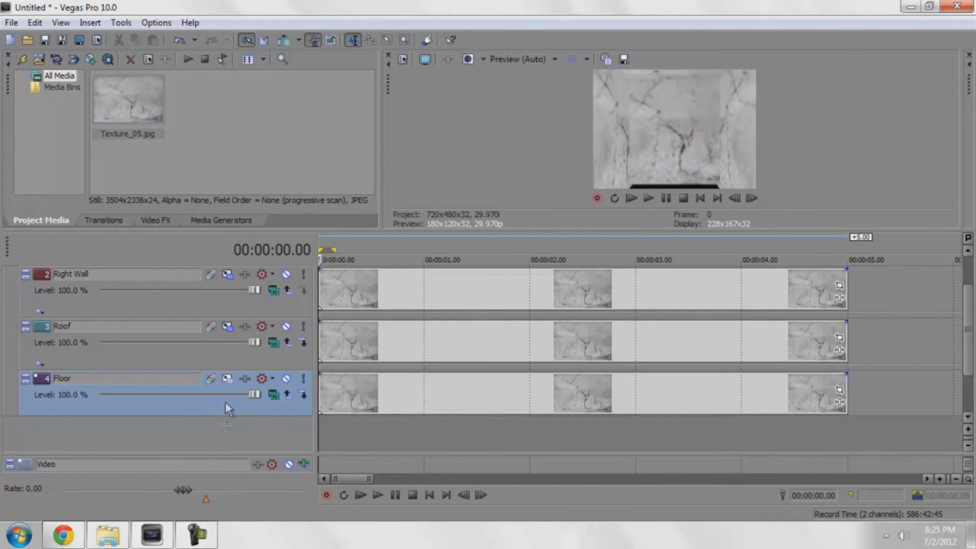
pyautogui.click(227, 379)
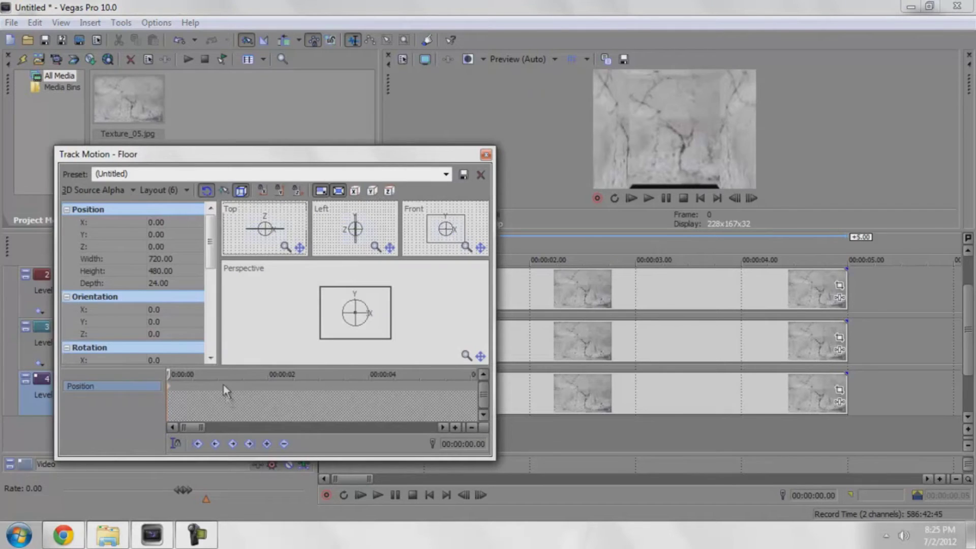
pyautogui.doubleClick(165, 310)
pyautogui.write('90')
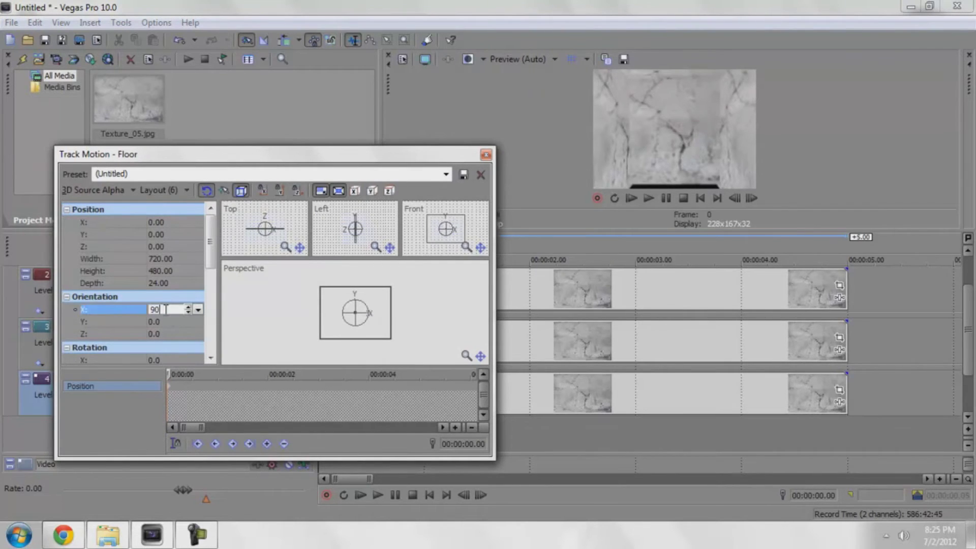
pyautogui.press('Return')
pyautogui.doubleClick(156, 234)
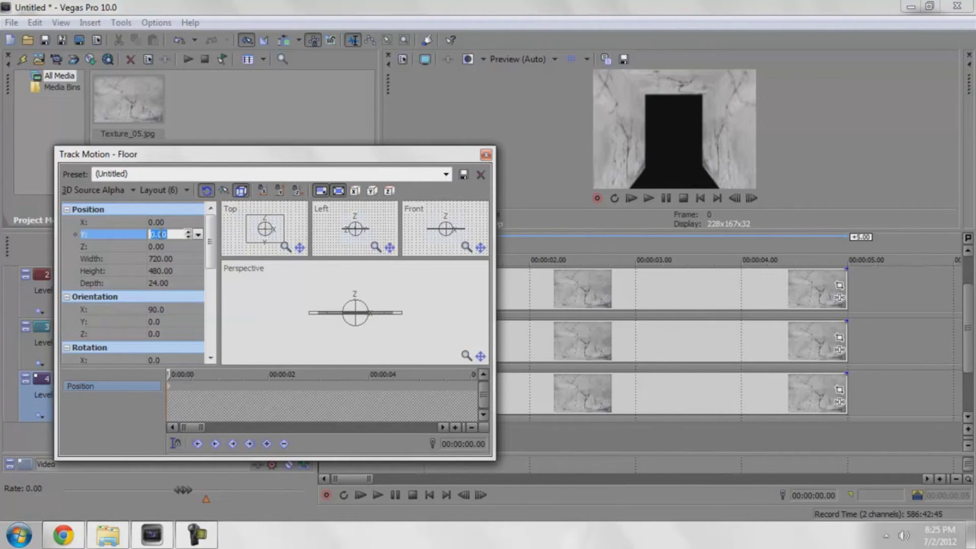
pyautogui.write('-200')
pyautogui.press('Return')
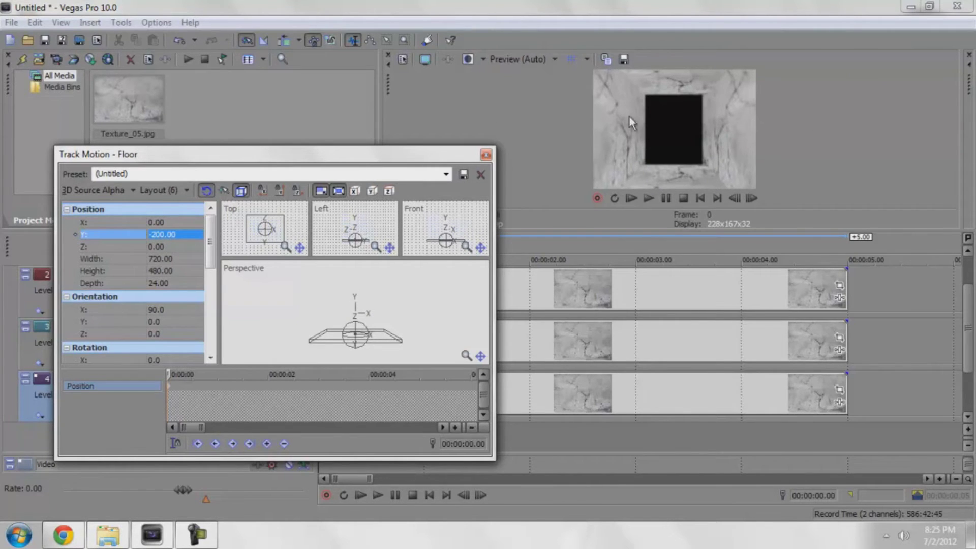
pyautogui.click(485, 154)
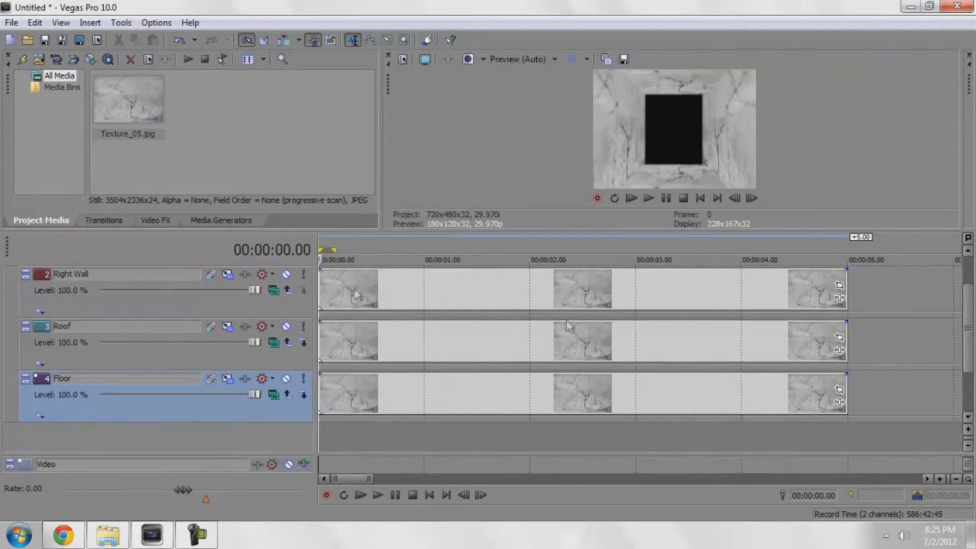
pyautogui.scroll(1, 969, 315)
pyautogui.click(353, 259)
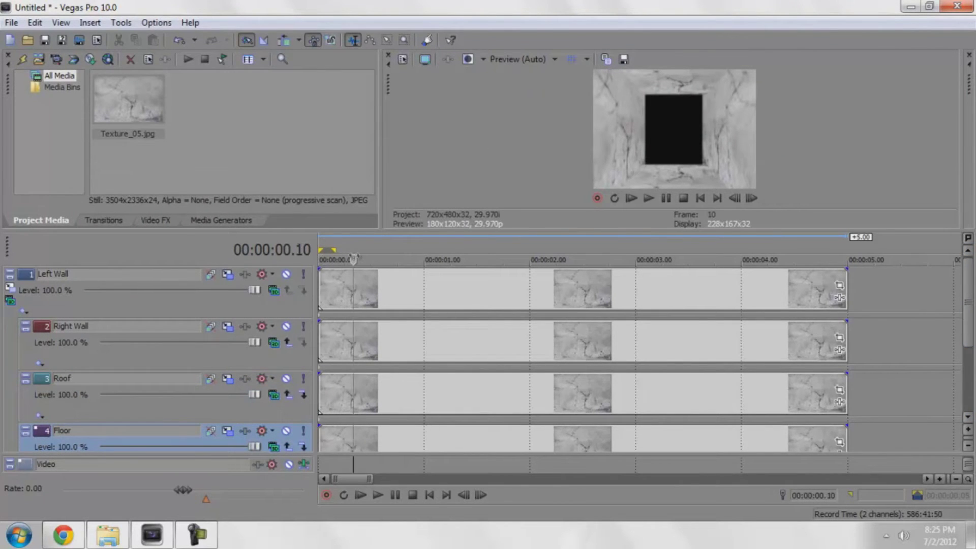
pyautogui.press('space')
pyautogui.press('Home')
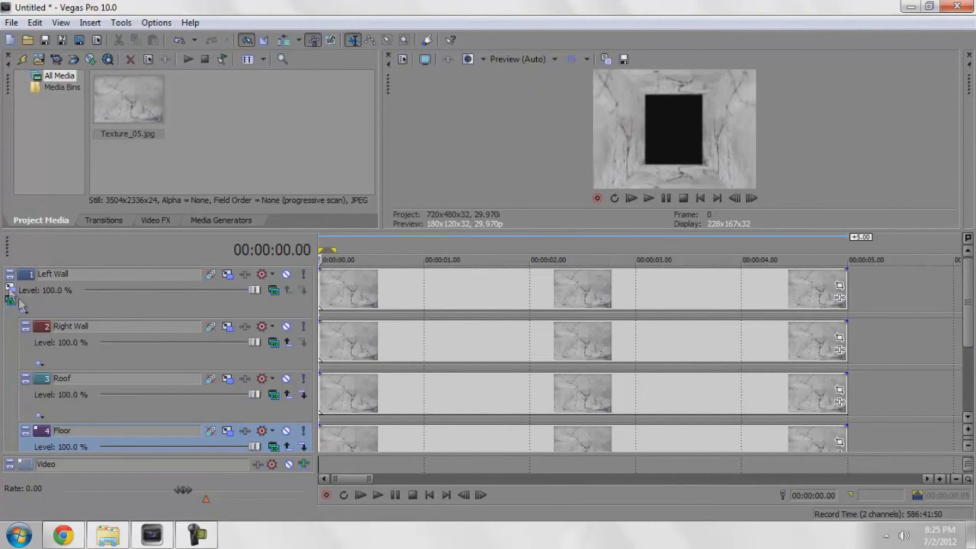
pyautogui.click(10, 300)
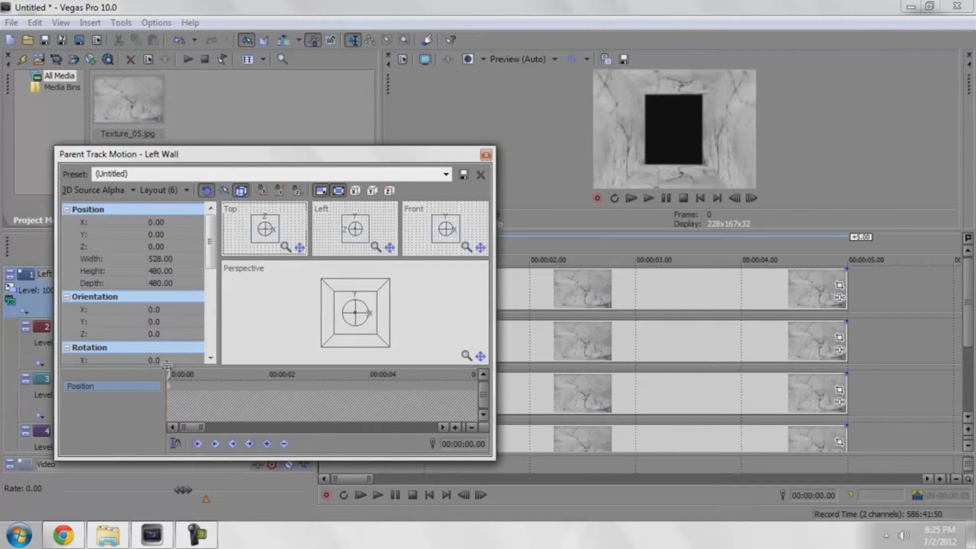
pyautogui.moveTo(167, 365)
pyautogui.mouseDown()
pyautogui.moveTo(148, 373)
pyautogui.moveTo(158, 375)
pyautogui.mouseUp()
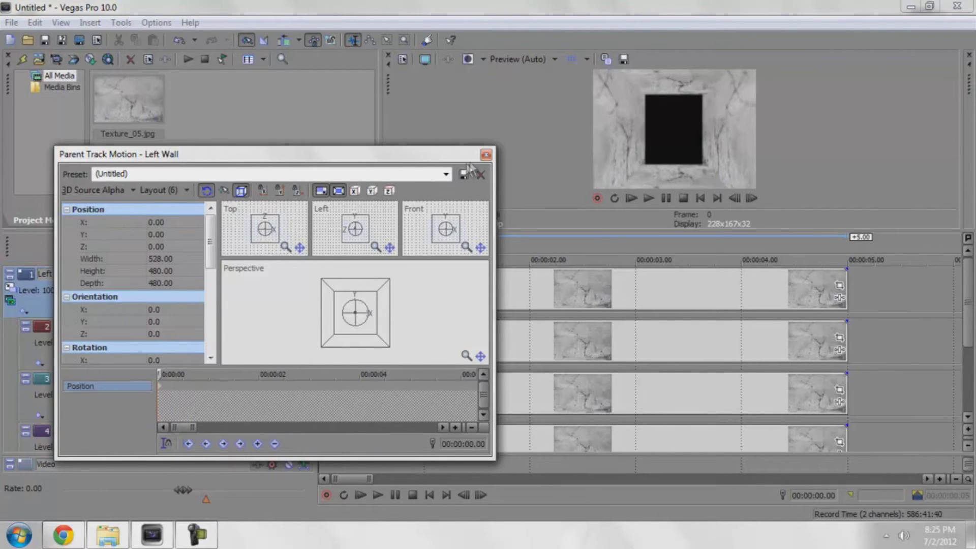
pyautogui.click(485, 154)
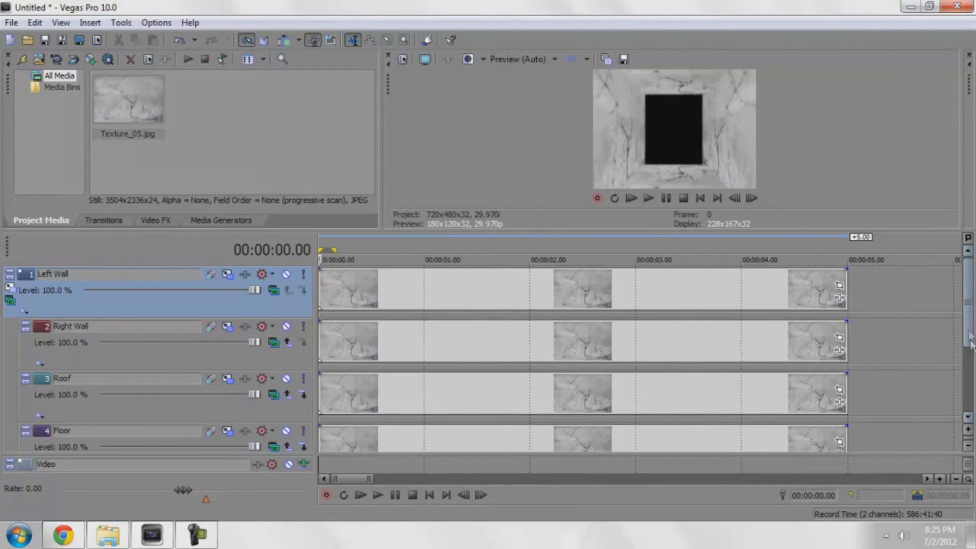
pyautogui.moveTo(969, 342); pyautogui.dragTo(973, 400)
# - Drop Texture_05.jpg onto a new track 5 with 3D Source Alpha compositing, as a compositing child
pyautogui.moveTo(129, 99); pyautogui.dragTo(547, 370)
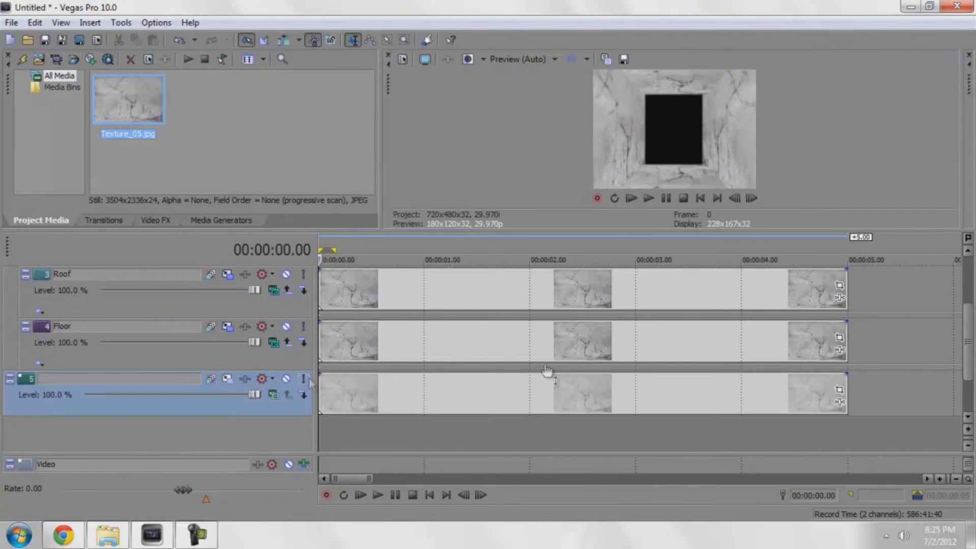
pyautogui.click(273, 394)
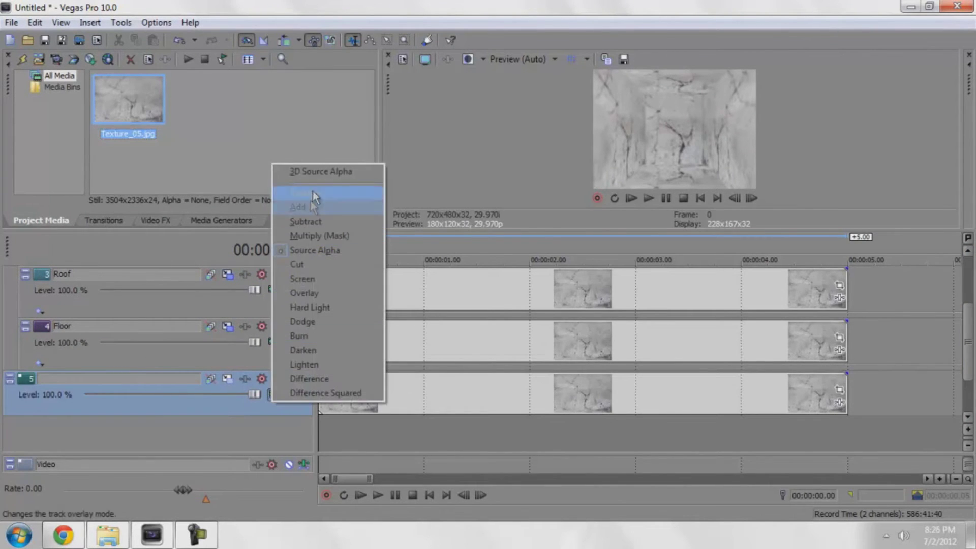
pyautogui.click(316, 173)
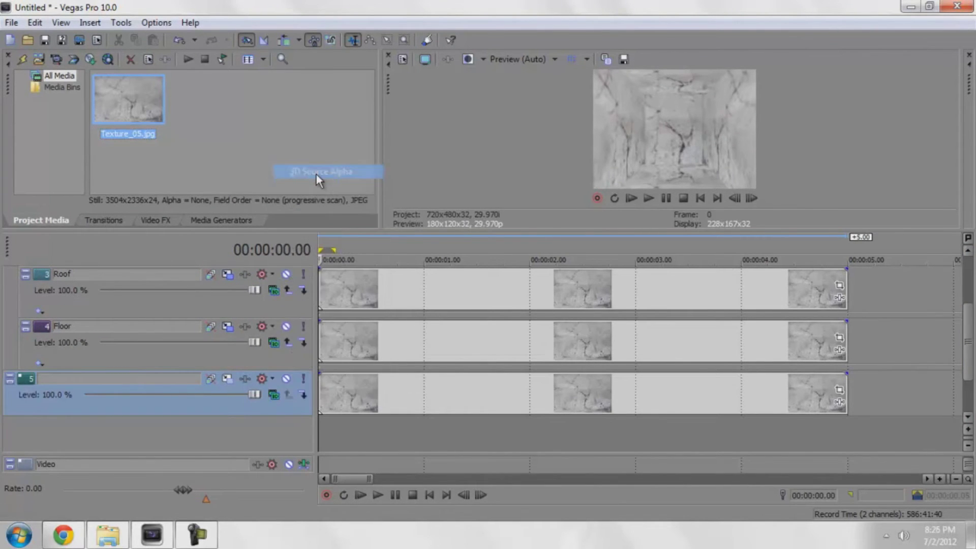
pyautogui.click(245, 379)
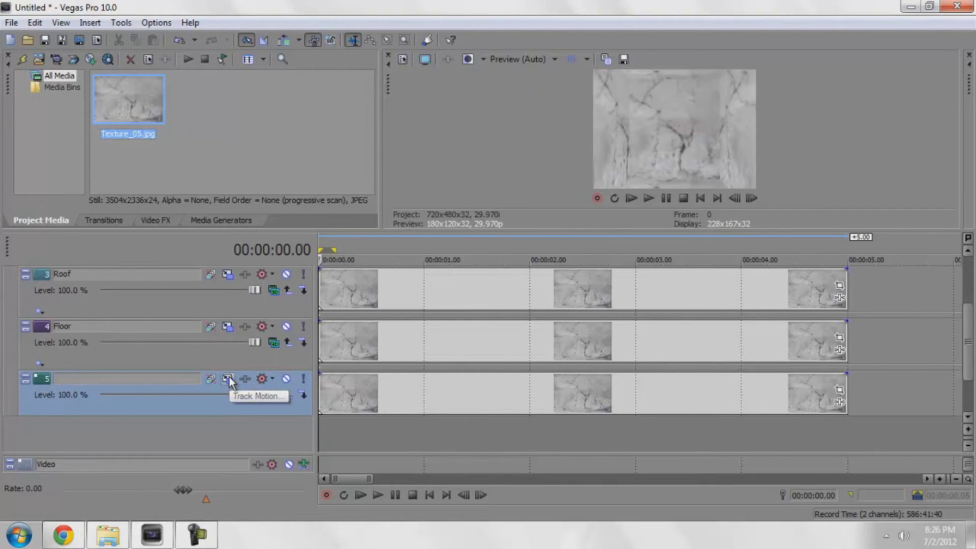
# - Set track 5's Track Motion Position Z to 200 so it forms the back wall
pyautogui.click(228, 378)
pyautogui.click(155, 246)
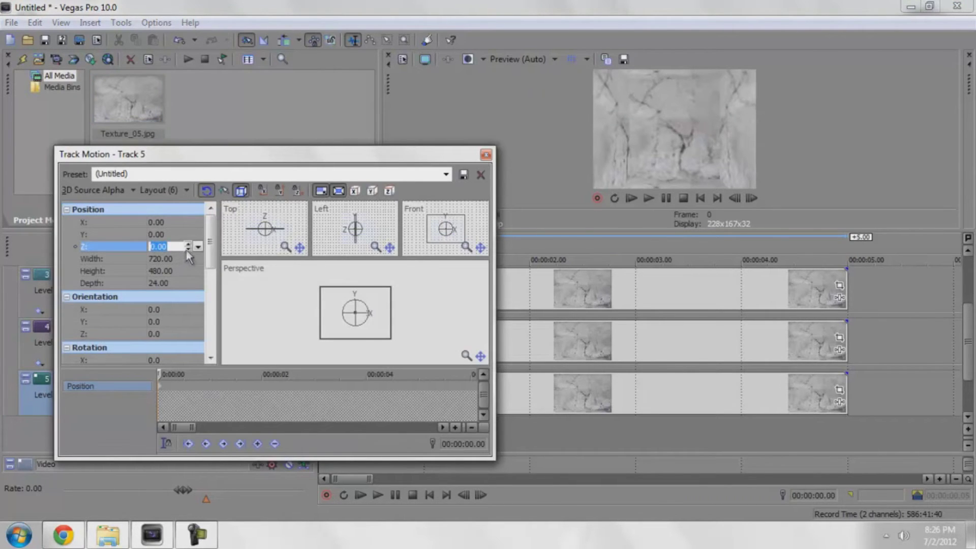
pyautogui.moveTo(188, 248); pyautogui.dragTo(188, 246)
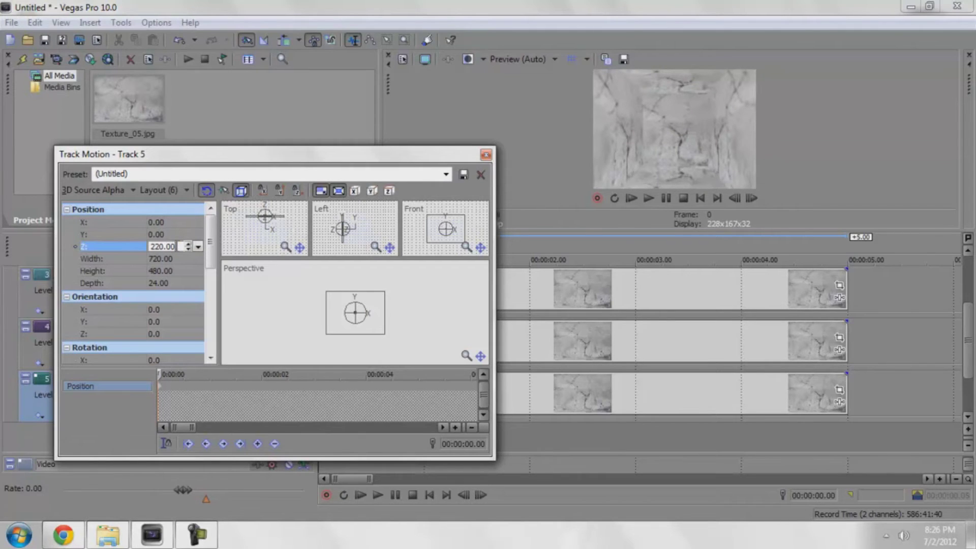
pyautogui.hotkey('ctrl', 'a')
pyautogui.write('200')
pyautogui.press('Return')
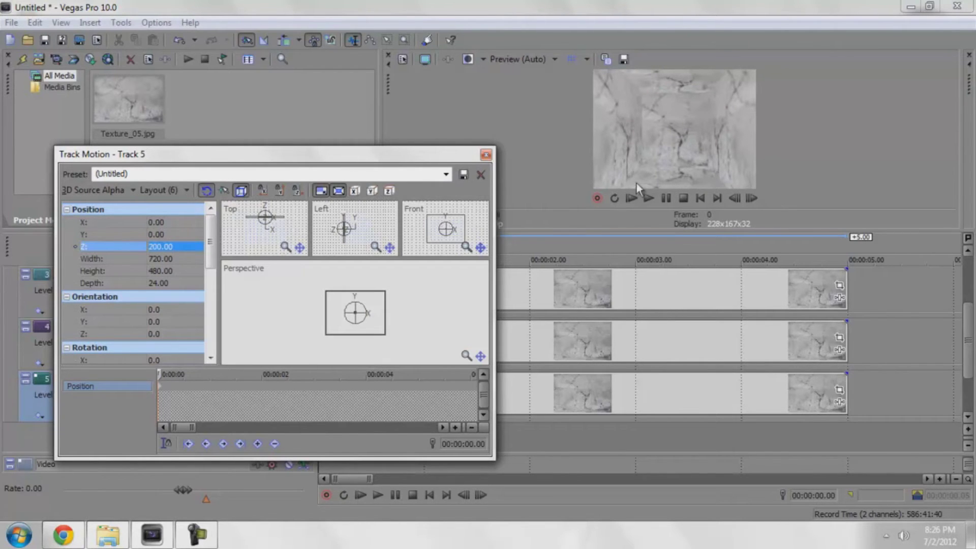
pyautogui.click(486, 156)
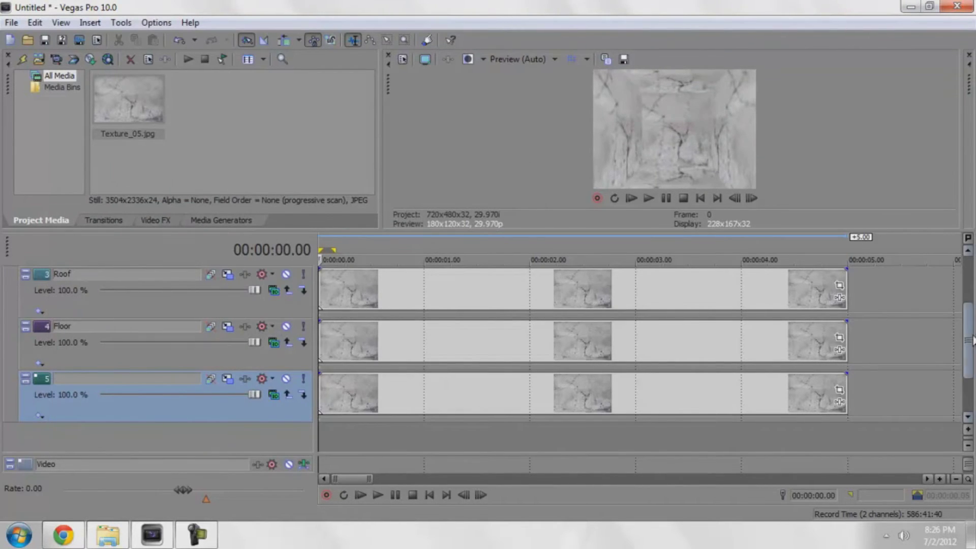
pyautogui.moveTo(968, 339); pyautogui.dragTo(968, 295)
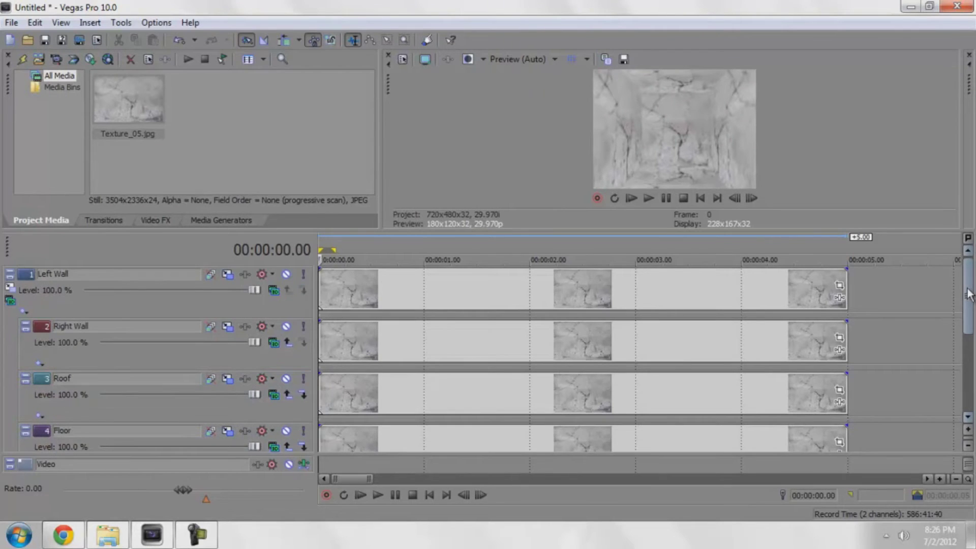
# - Rotate the room in Parent Motion and set its Orientation Y to -10
pyautogui.click(11, 289)
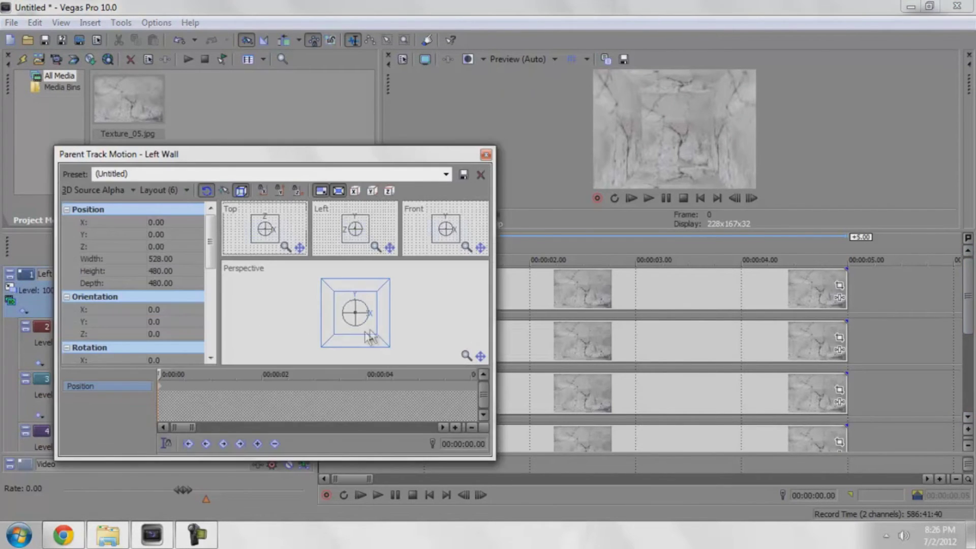
pyautogui.moveTo(366, 314); pyautogui.dragTo(364, 313)
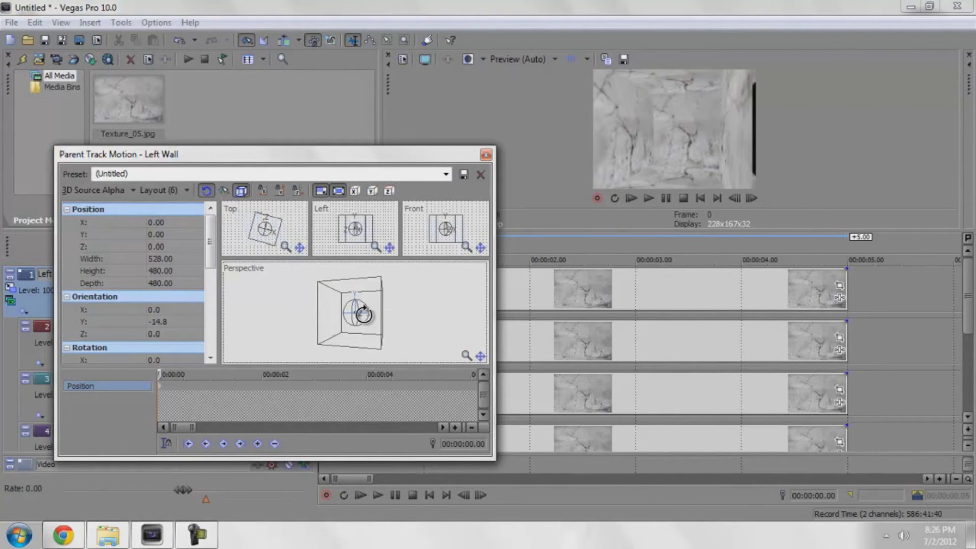
pyautogui.moveTo(363, 313); pyautogui.dragTo(360, 314)
pyautogui.click(190, 324)
pyautogui.write('-')
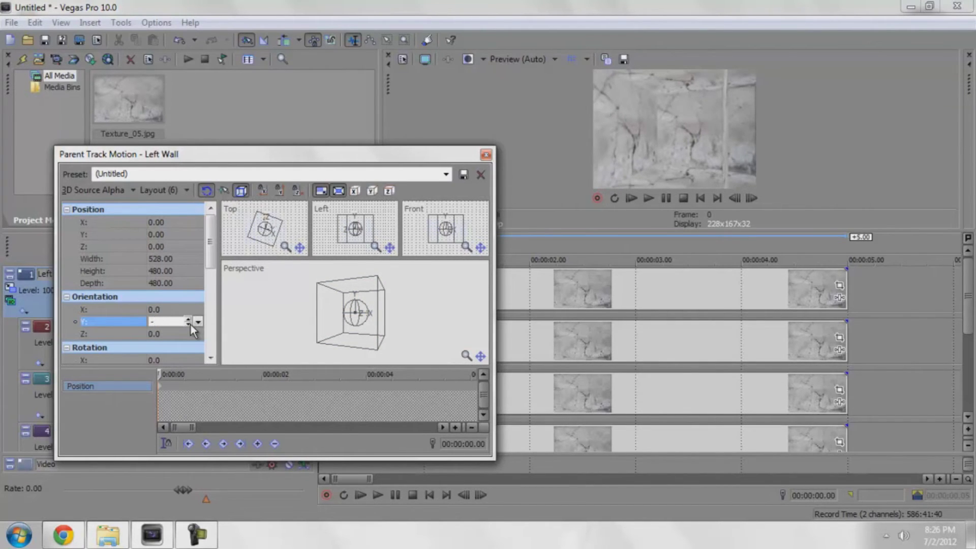
pyautogui.write('10')
pyautogui.press('Return')
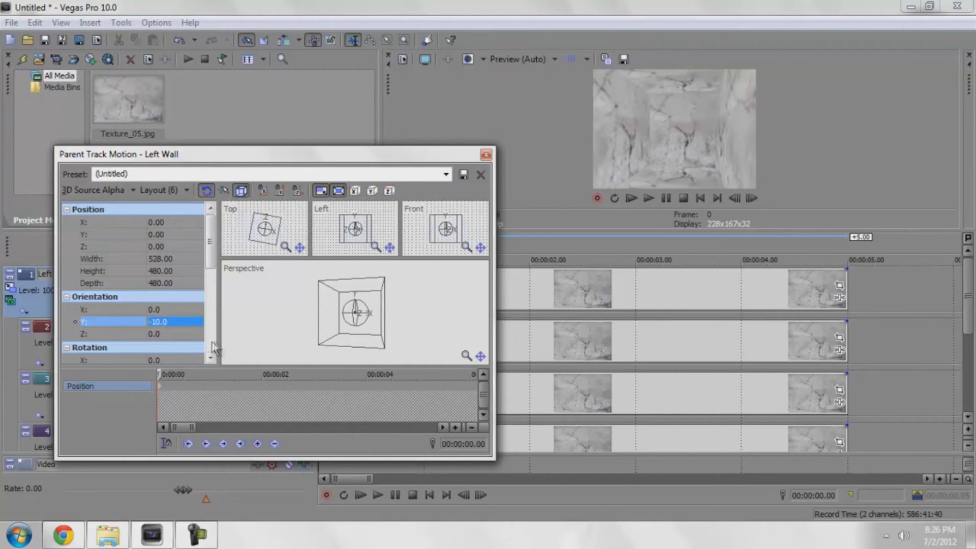
# - Set the room's Orientation X to 15, then move the cursor to about one second
pyautogui.doubleClick(168, 310)
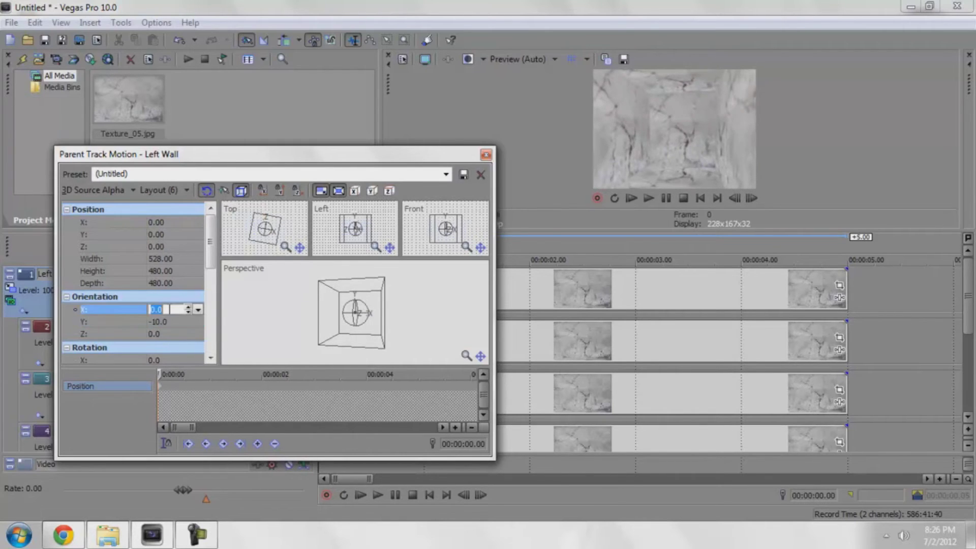
pyautogui.write('10')
pyautogui.press('Return')
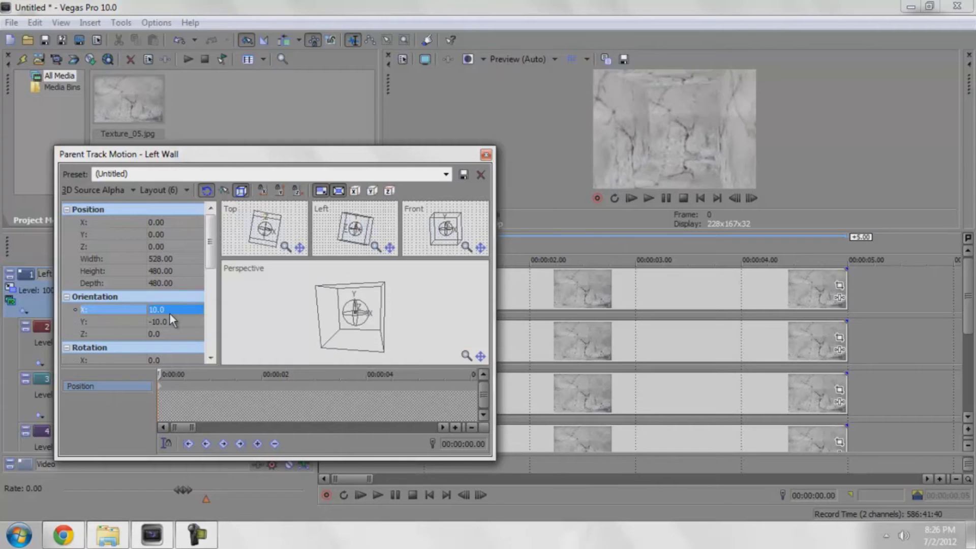
pyautogui.write('20')
pyautogui.press('Return')
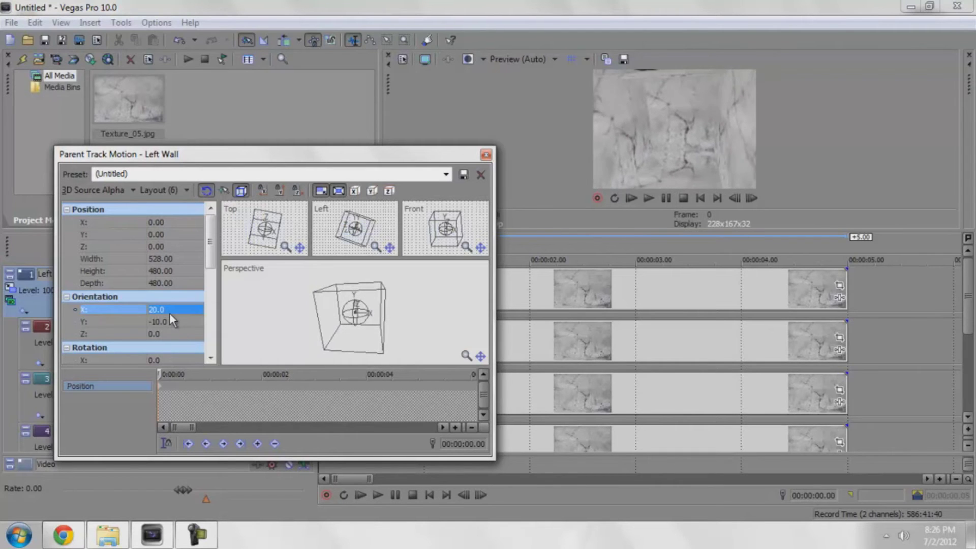
pyautogui.write('15')
pyautogui.press('Return')
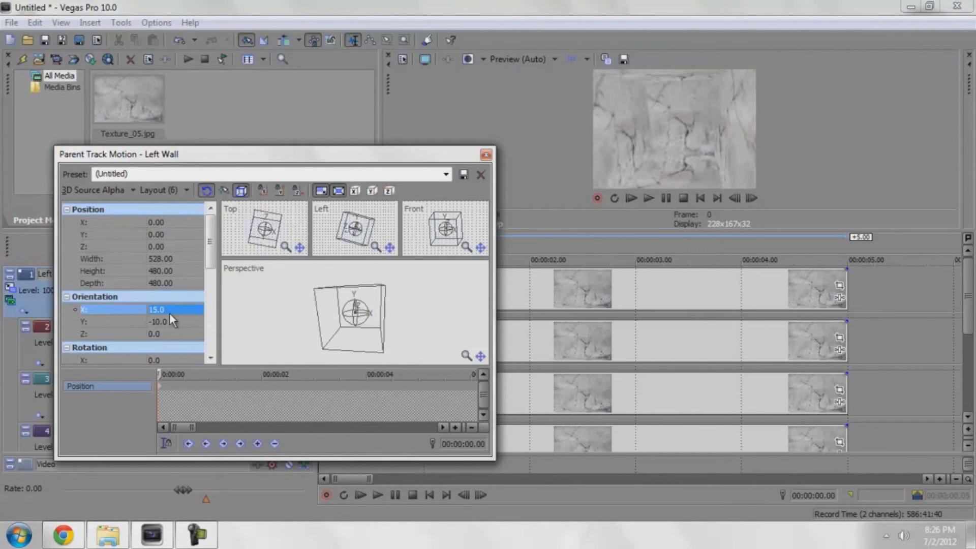
pyautogui.moveTo(161, 374); pyautogui.dragTo(204, 374)
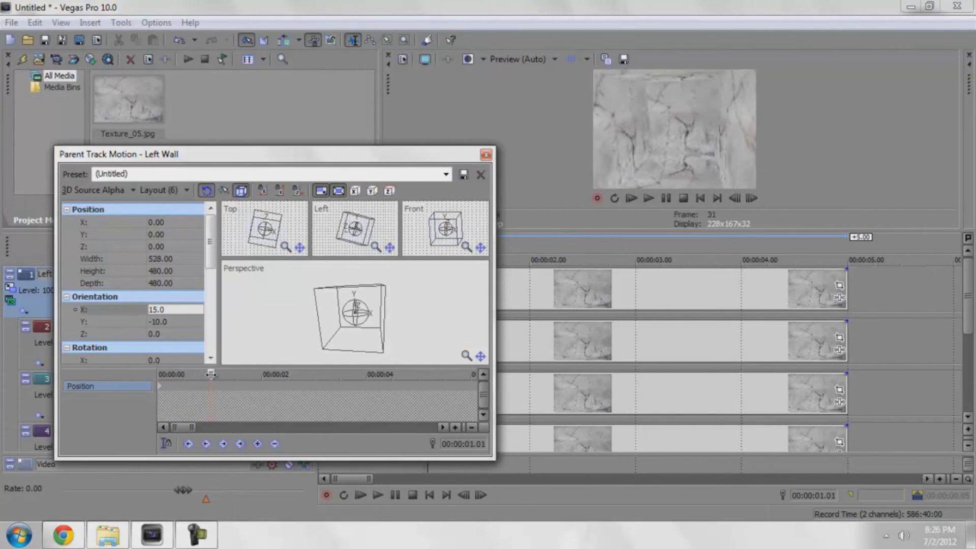
# - Keyframe the room at Orientation X -15 and spin it around its Z axis
pyautogui.click(183, 309)
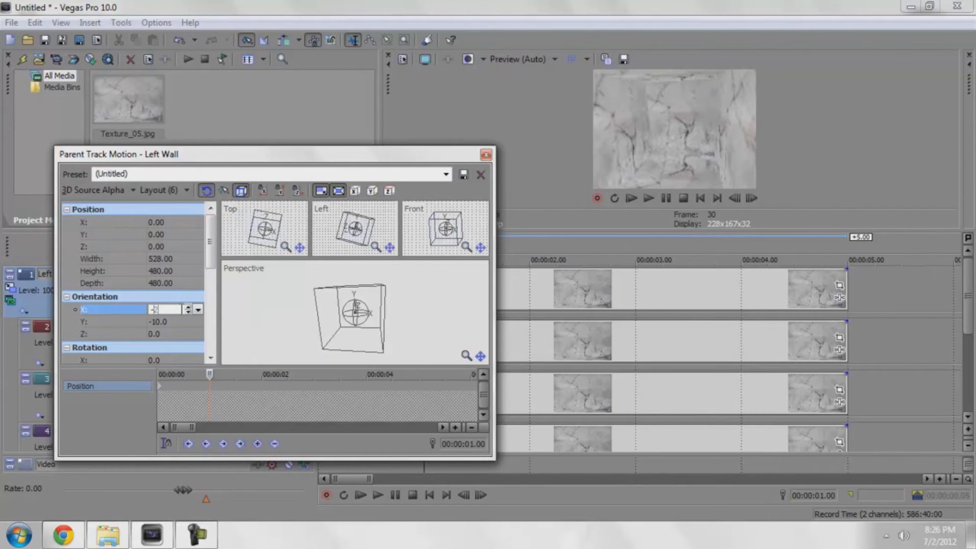
pyautogui.write('-15')
pyautogui.press('Return')
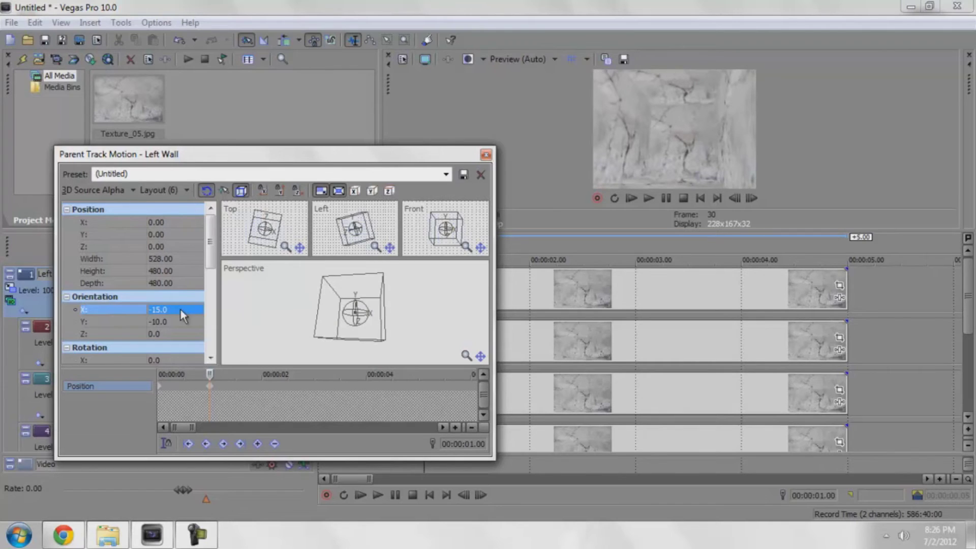
pyautogui.click(357, 311)
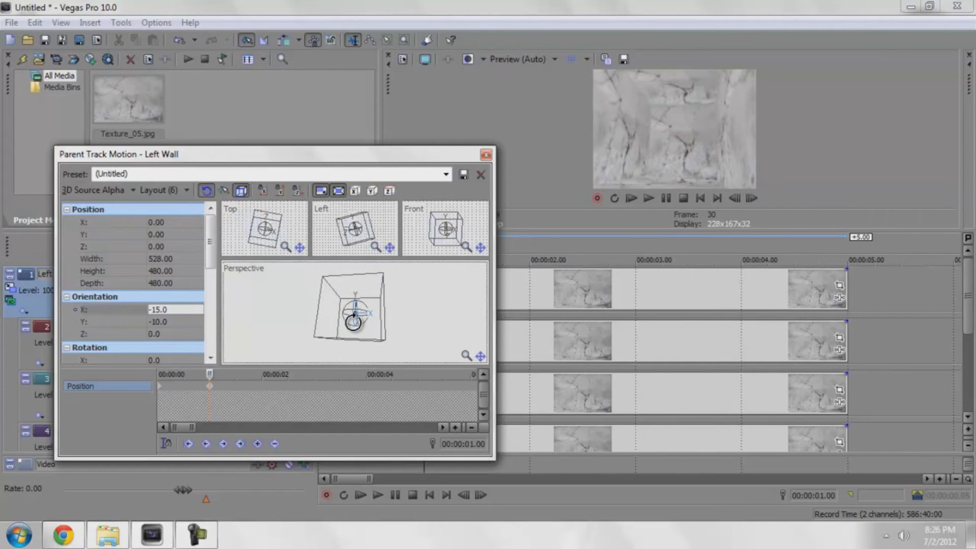
pyautogui.moveTo(354, 320)
pyautogui.mouseDown()
pyautogui.moveTo(366, 312)
pyautogui.moveTo(358, 314)
pyautogui.mouseUp()
pyautogui.click(185, 333)
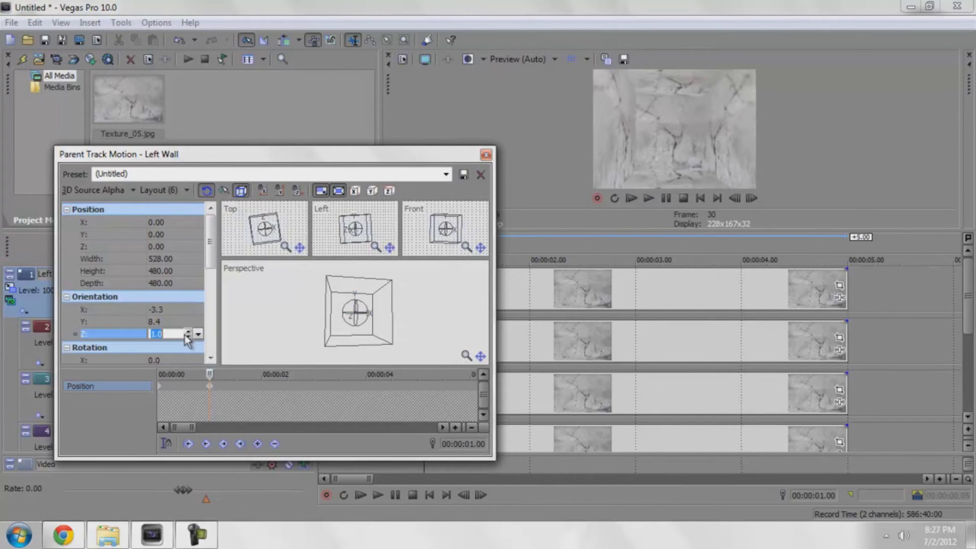
pyautogui.moveTo(188, 332); pyautogui.dragTo(187, 339)
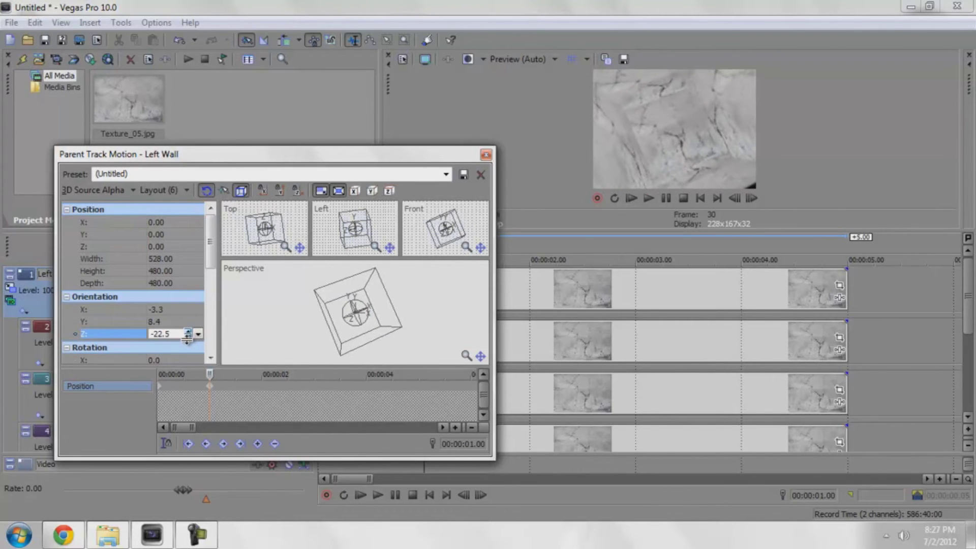
# - Push the room back to Position Z -220 and turn it at 2.21 seconds, then rewind to review
pyautogui.click(179, 251)
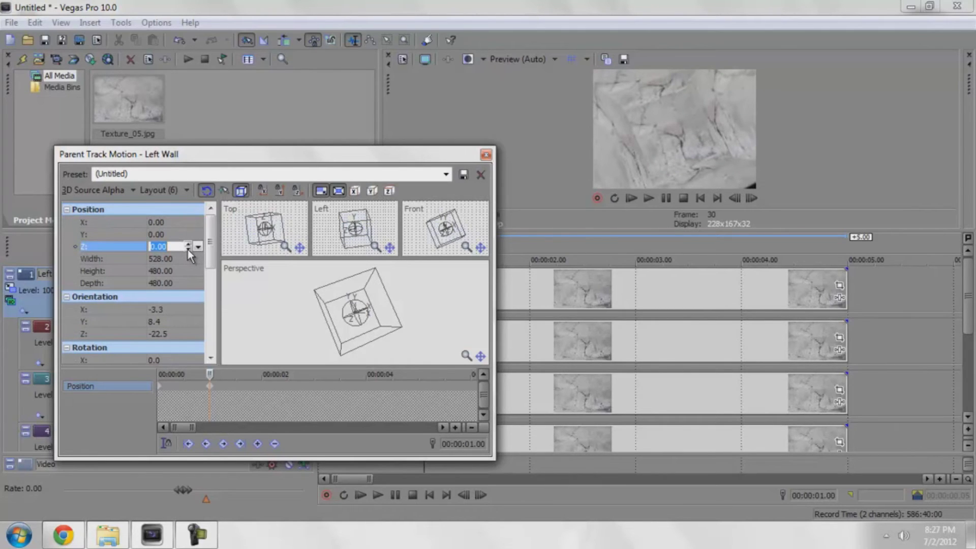
pyautogui.click(187, 249)
pyautogui.moveTo(186, 250); pyautogui.dragTo(176, 248)
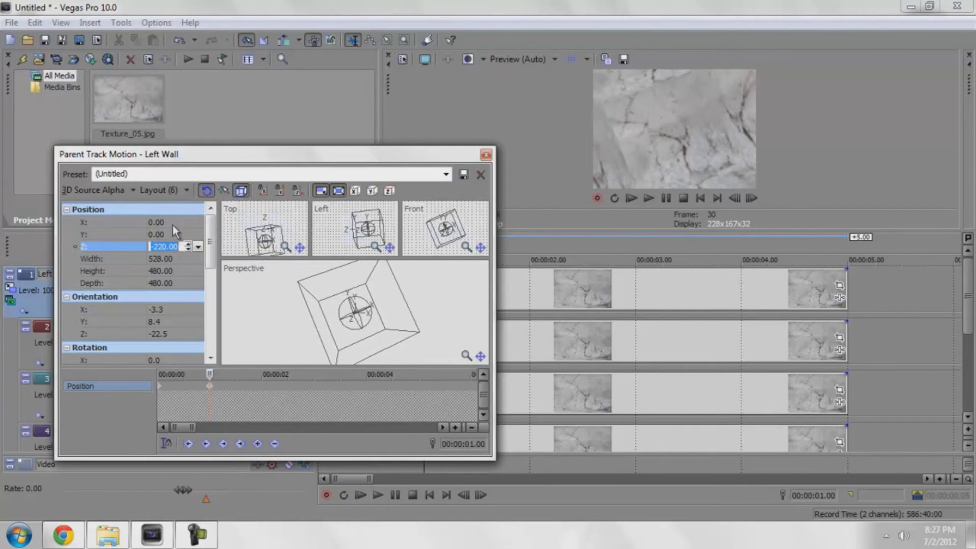
pyautogui.moveTo(210, 374); pyautogui.dragTo(299, 374)
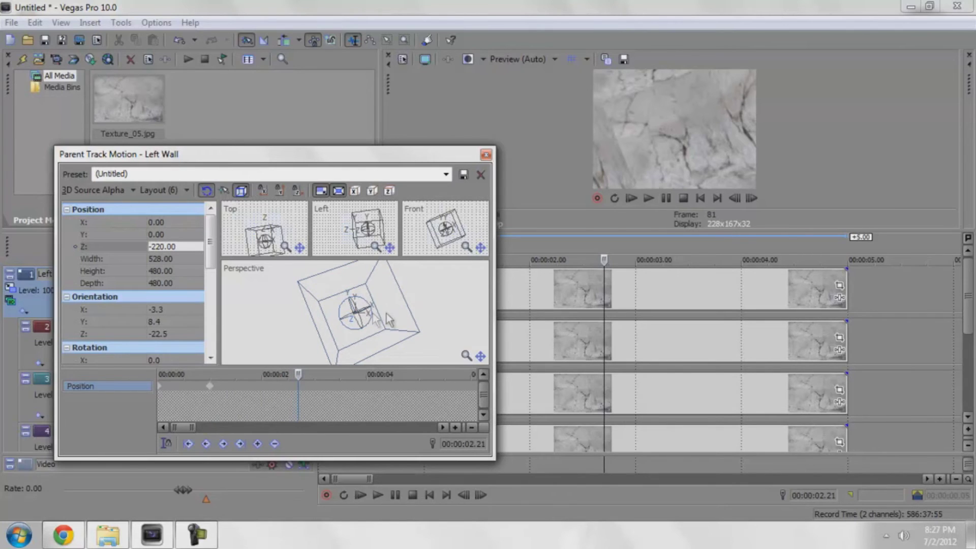
pyautogui.moveTo(373, 317); pyautogui.dragTo(348, 311)
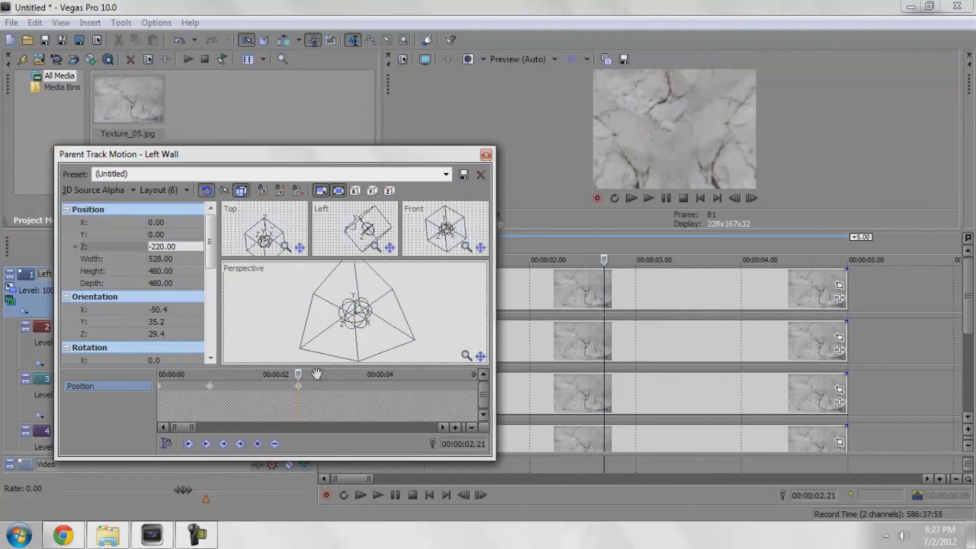
pyautogui.moveTo(299, 375); pyautogui.dragTo(147, 401)
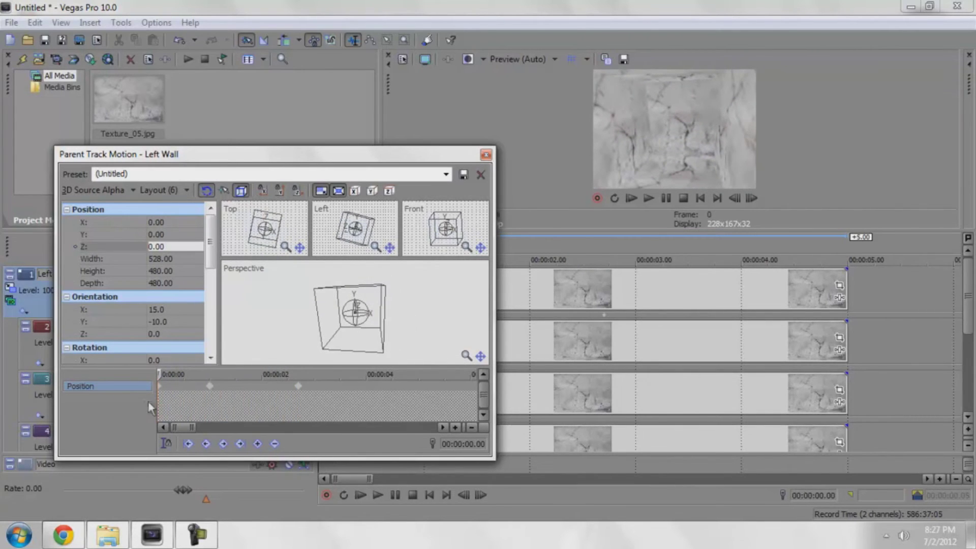
# - Set the first room keyframe to Smooth interpolation and play back to check the easing
pyautogui.click(383, 495)
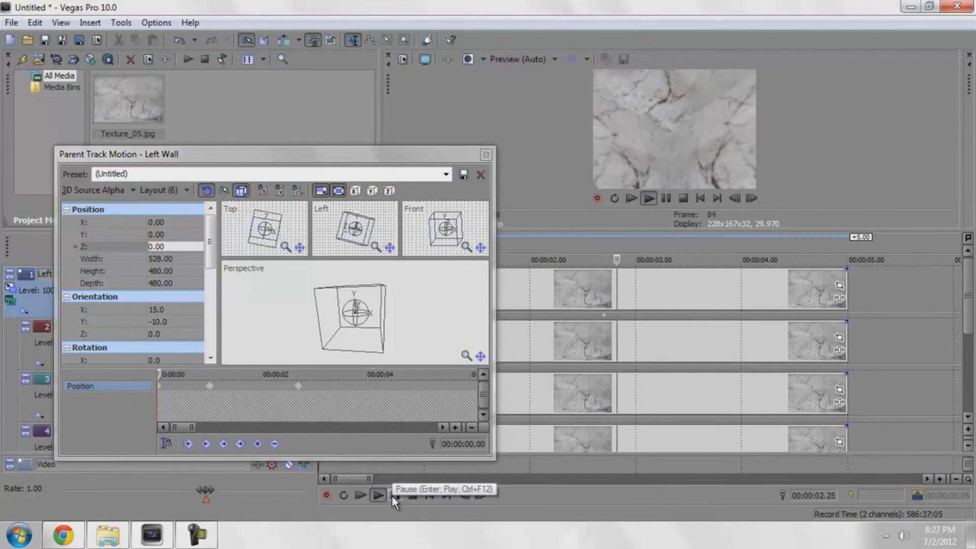
pyautogui.click(393, 495)
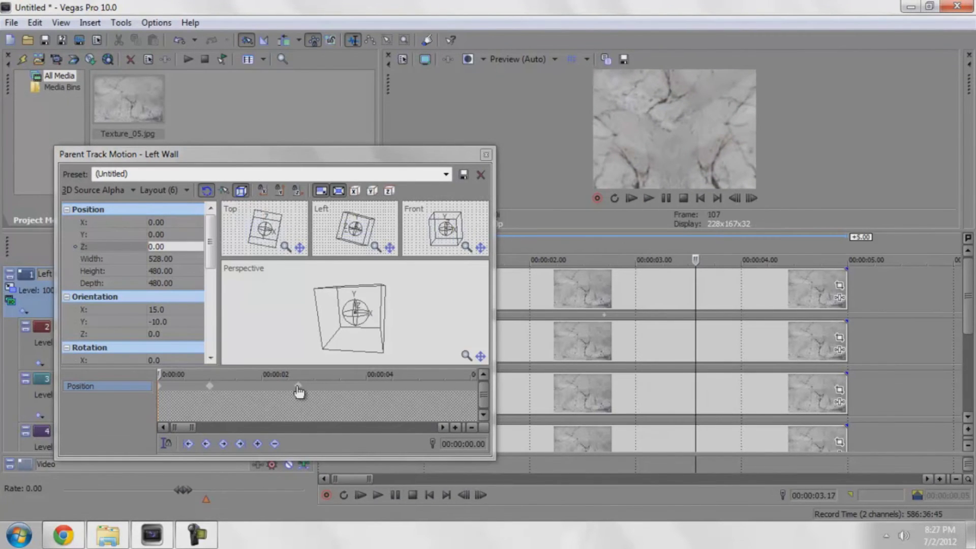
pyautogui.click(209, 376)
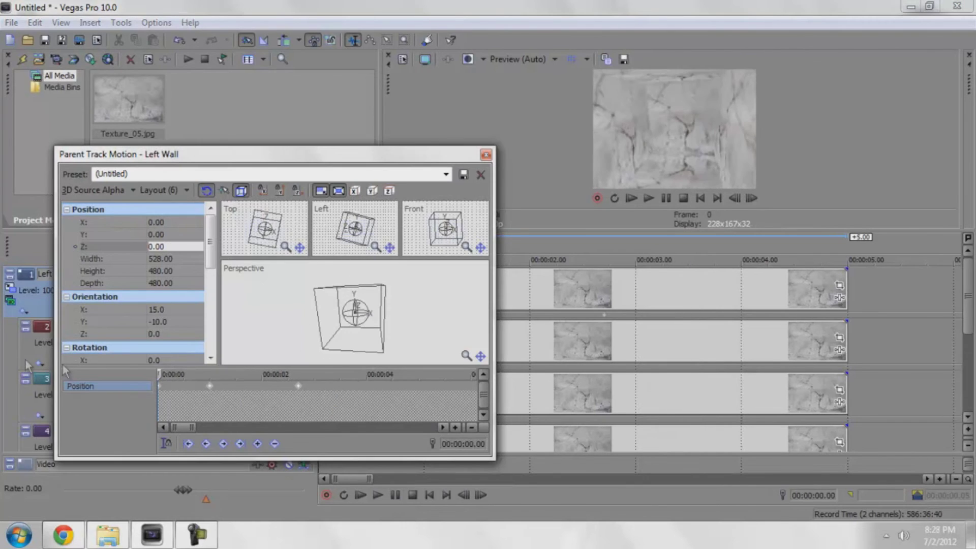
pyautogui.rightClick(212, 385)
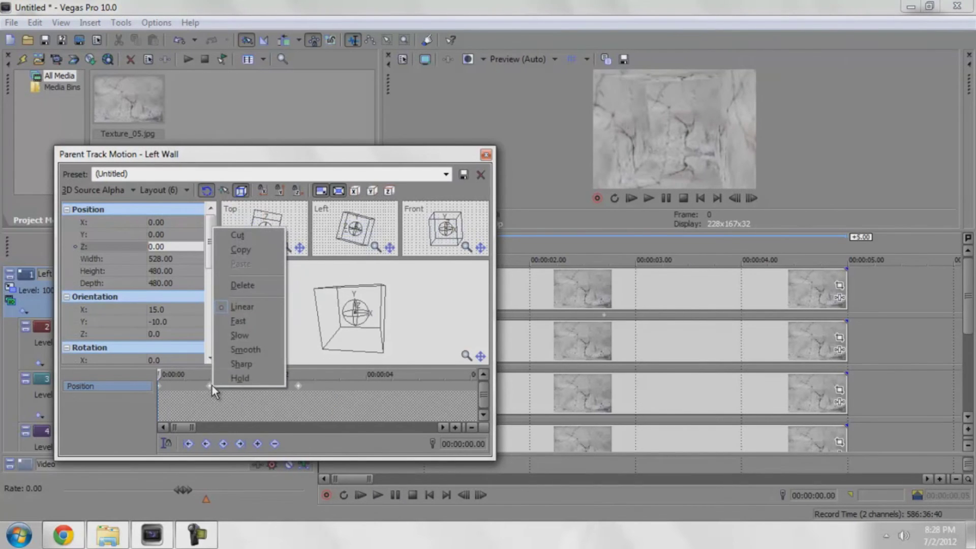
pyautogui.click(231, 350)
pyautogui.click(370, 492)
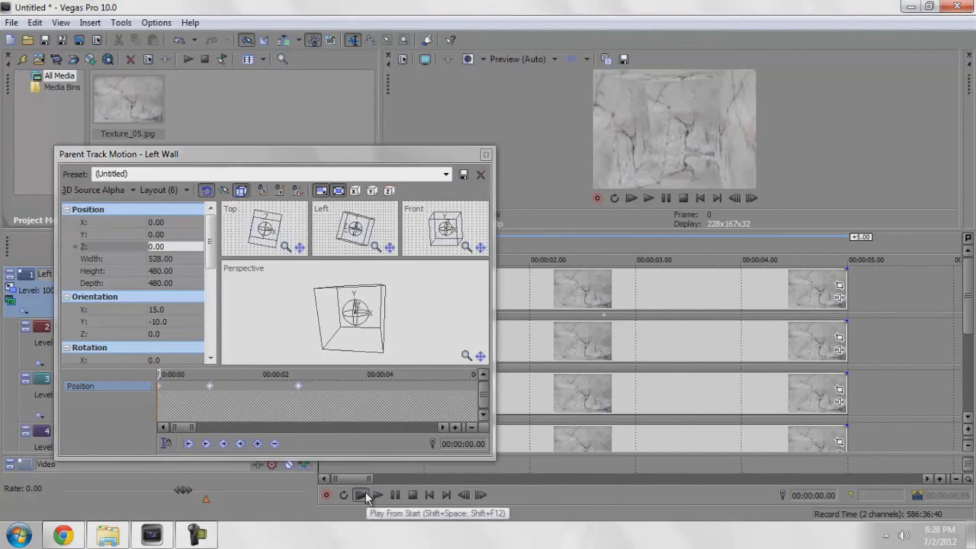
pyautogui.click(395, 495)
# - Add a 5-second keyframe restoring the room's default position and orientation, then play the animation
pyautogui.moveTo(298, 388); pyautogui.dragTo(427, 385)
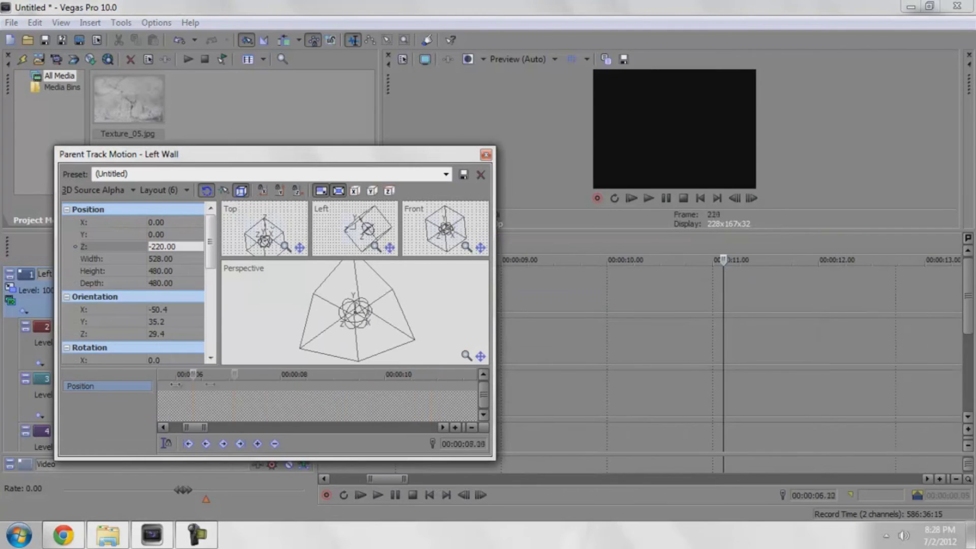
pyautogui.moveTo(175, 384); pyautogui.dragTo(390, 389)
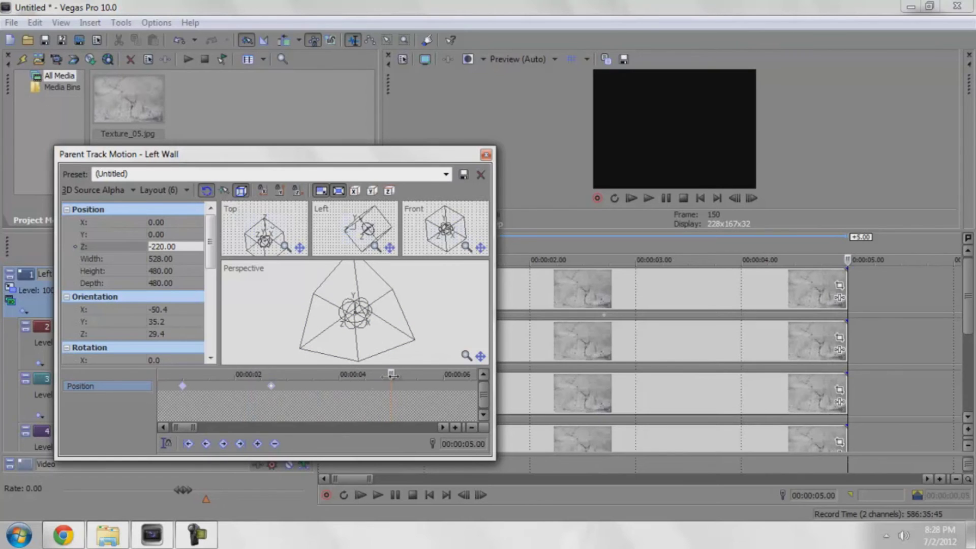
pyautogui.rightClick(360, 314)
pyautogui.click(395, 363)
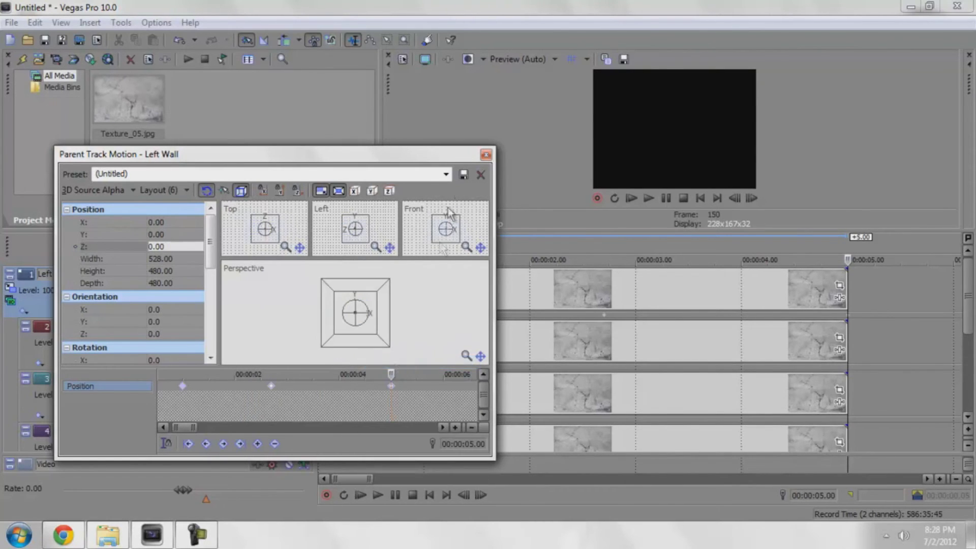
pyautogui.click(486, 154)
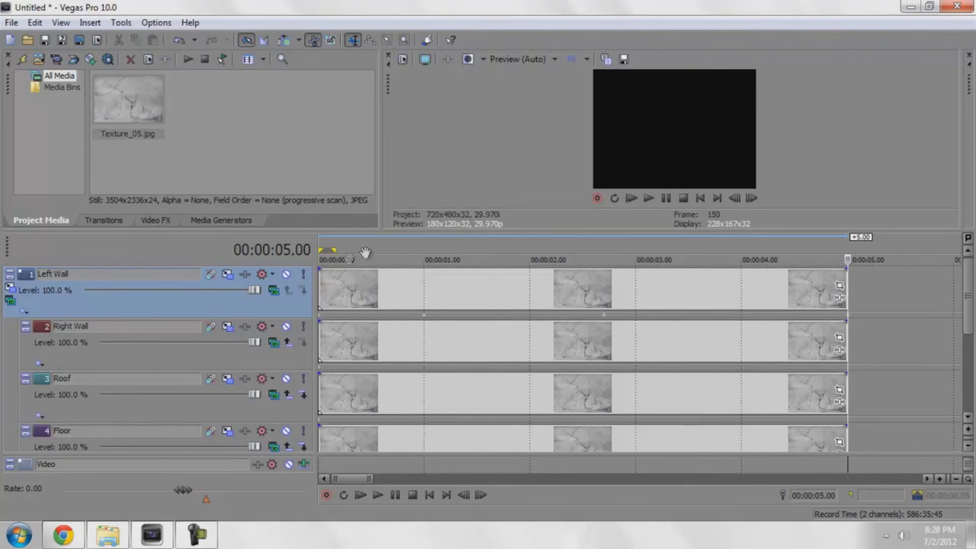
pyautogui.click(323, 249)
pyautogui.click(379, 498)
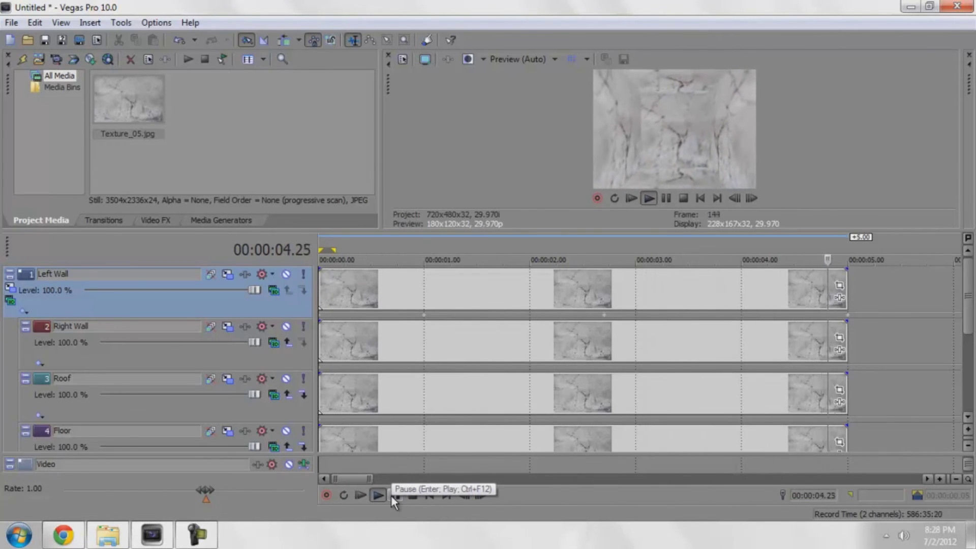
pyautogui.click(391, 494)
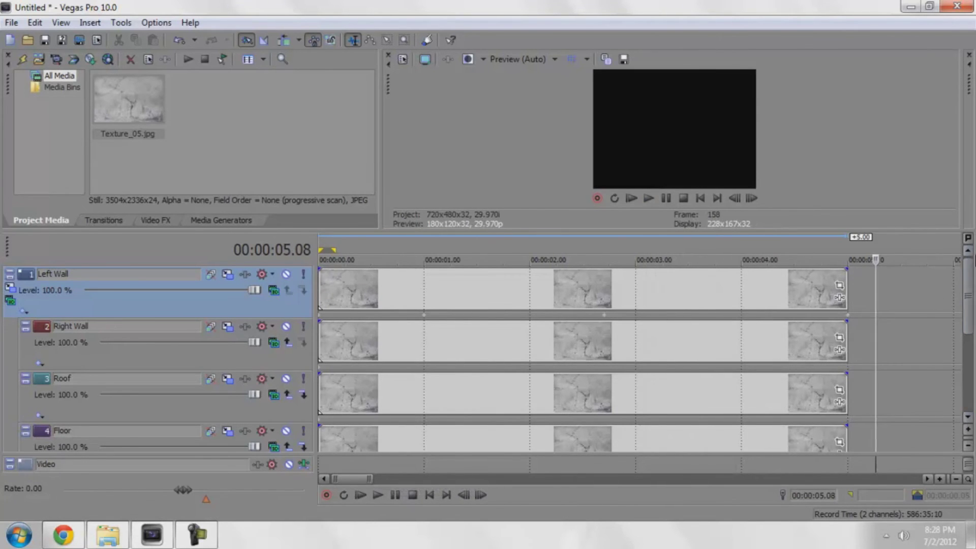
# - Find Ava44.png via Windows search and drop it on a new track at the project start
pyautogui.press('super')
pyautogui.write('ava')
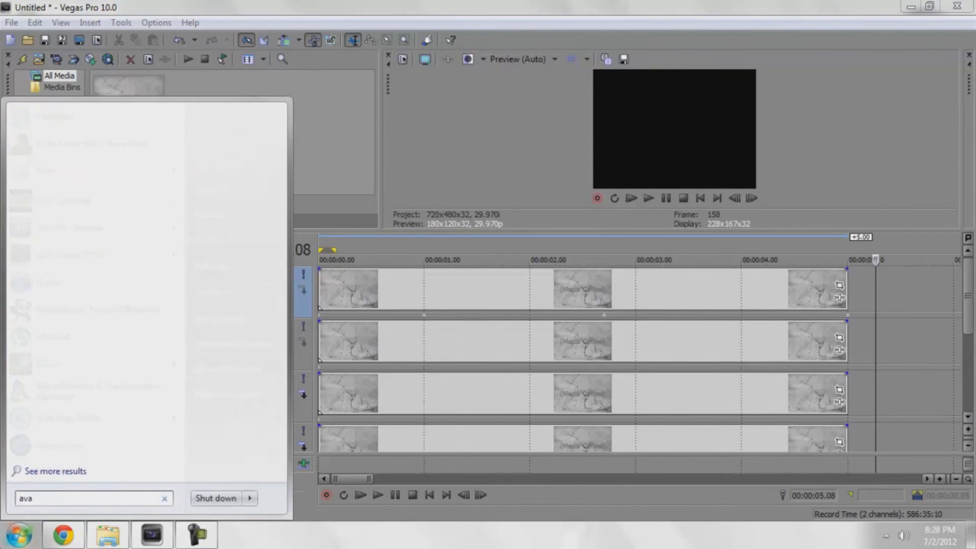
pyautogui.write('44')
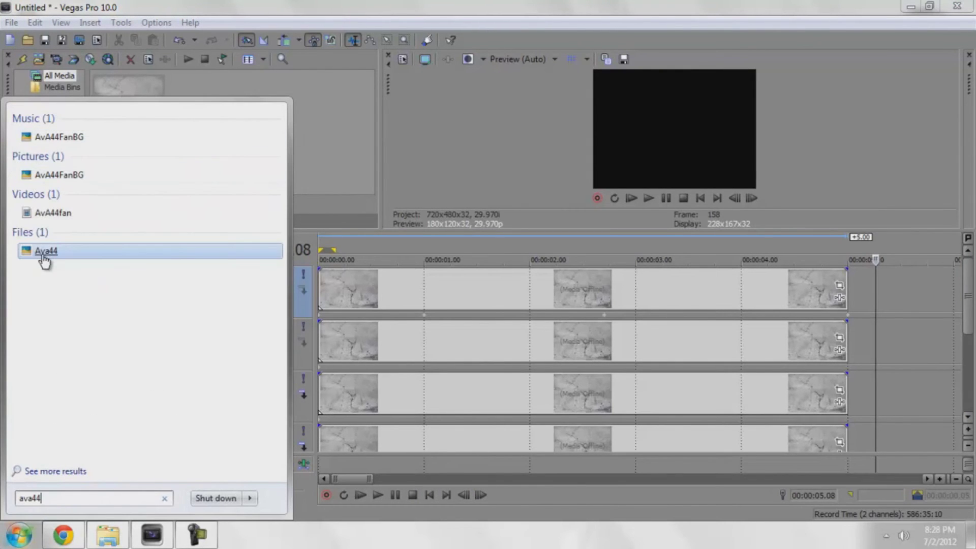
pyautogui.moveTo(44, 258); pyautogui.dragTo(323, 250)
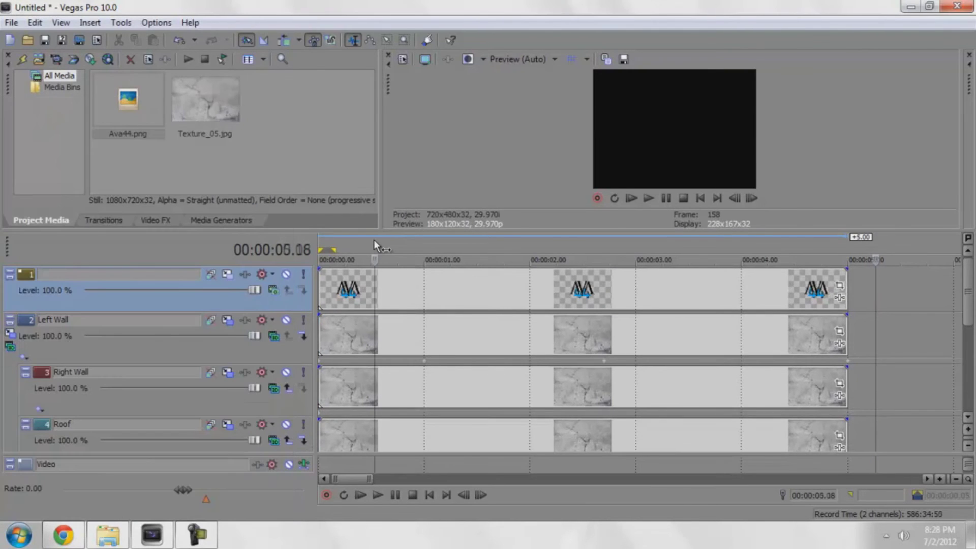
pyautogui.click(374, 240)
pyautogui.press('space')
pyautogui.press('space')
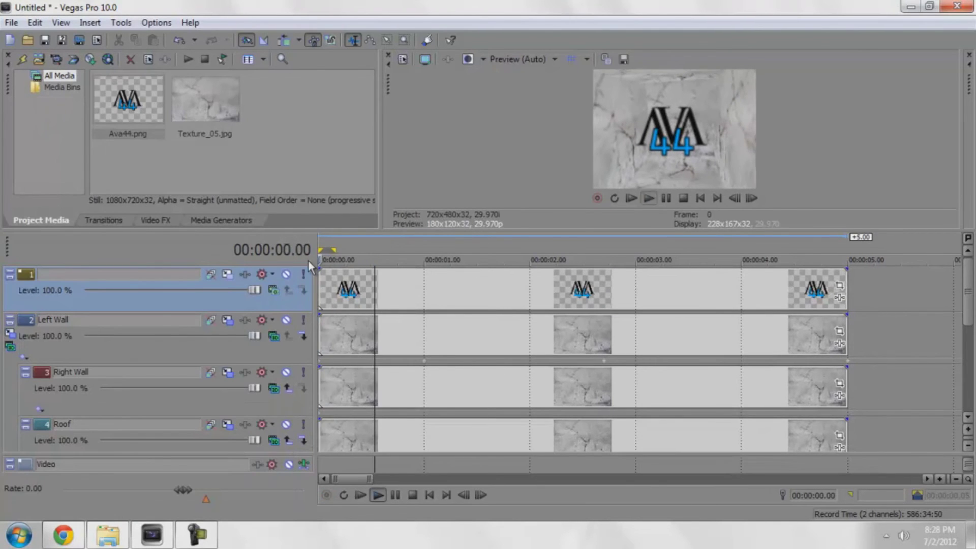
# - Set the logo track's compositing mode to Add
pyautogui.click(265, 275)
pyautogui.click(321, 104)
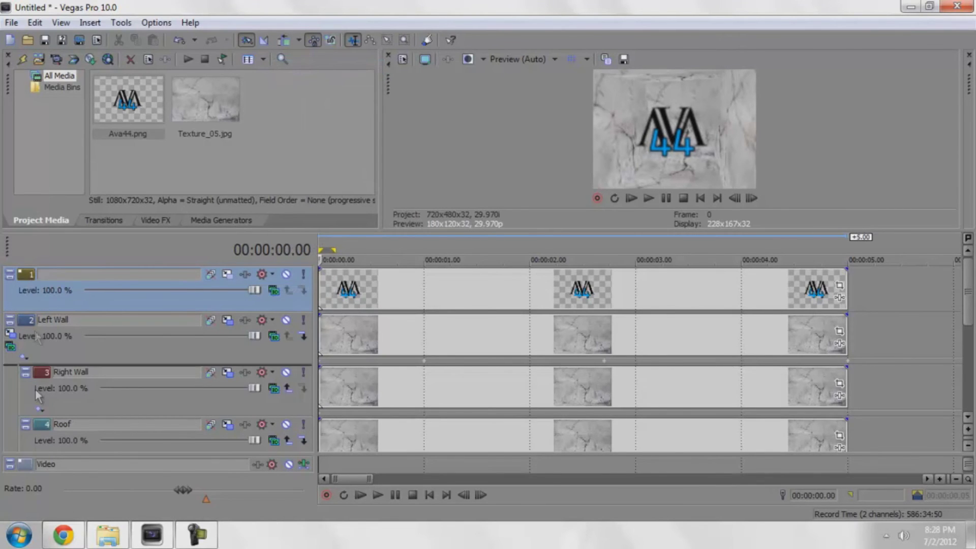
pyautogui.scroll(-5, 64, 355)
# - Select track 5 and briefly mute it to confirm it is the back wall
pyautogui.click(84, 351)
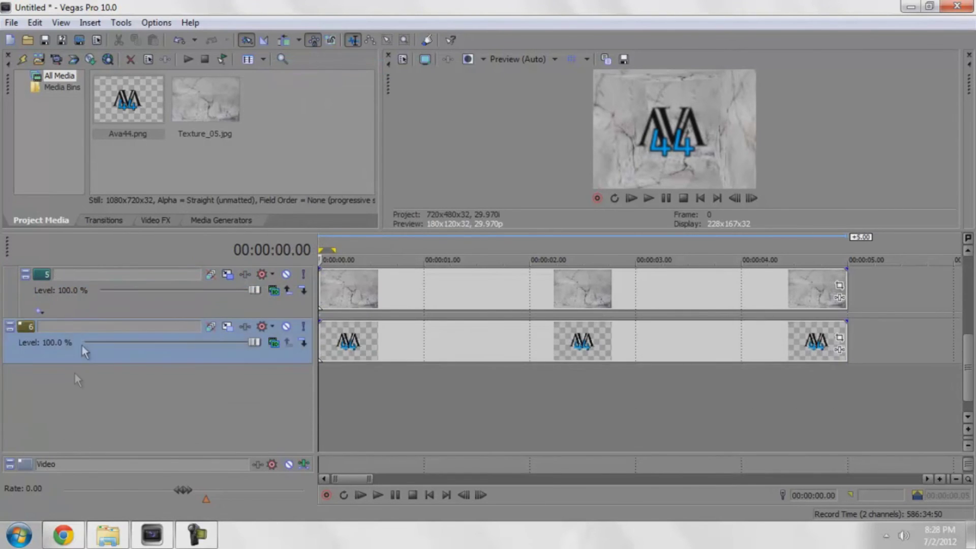
pyautogui.click(178, 282)
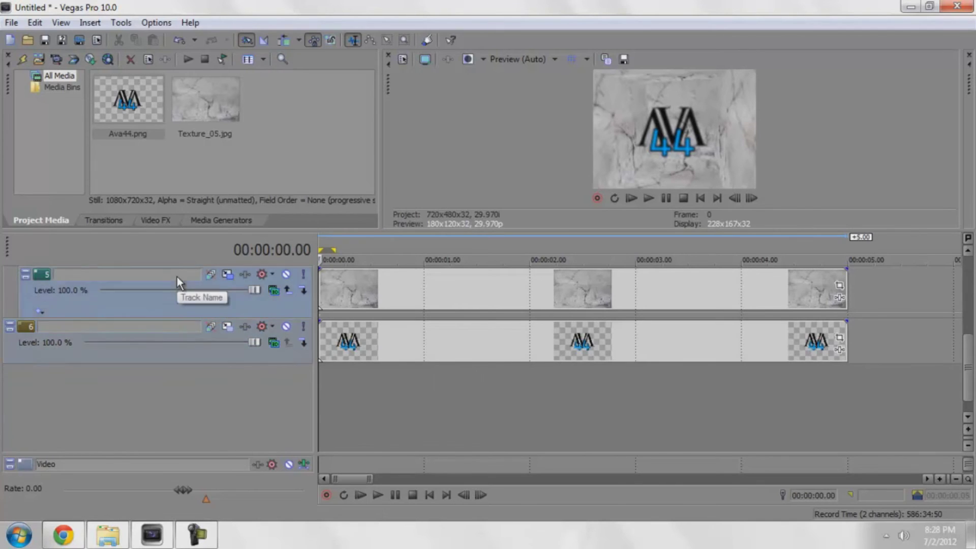
pyautogui.moveTo(967, 380); pyautogui.dragTo(965, 353)
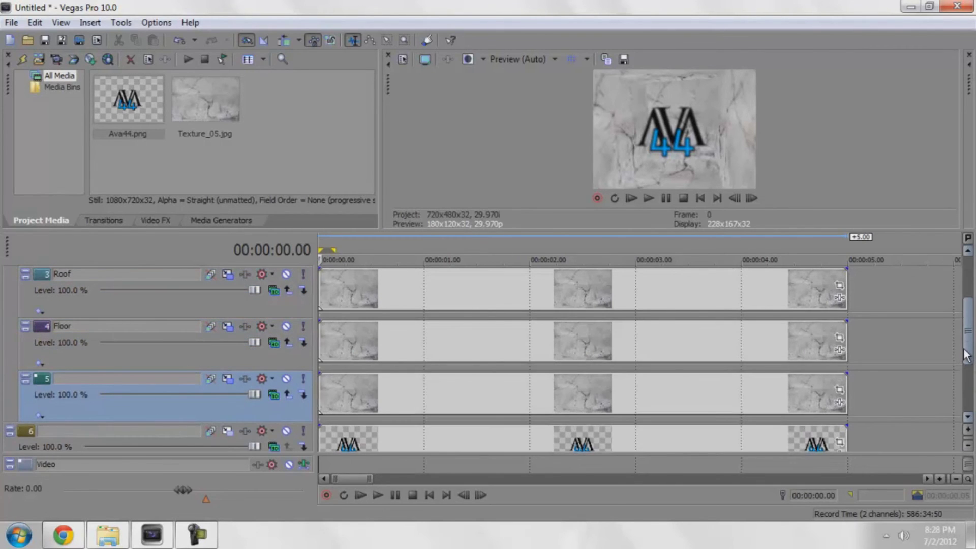
pyautogui.click(285, 379)
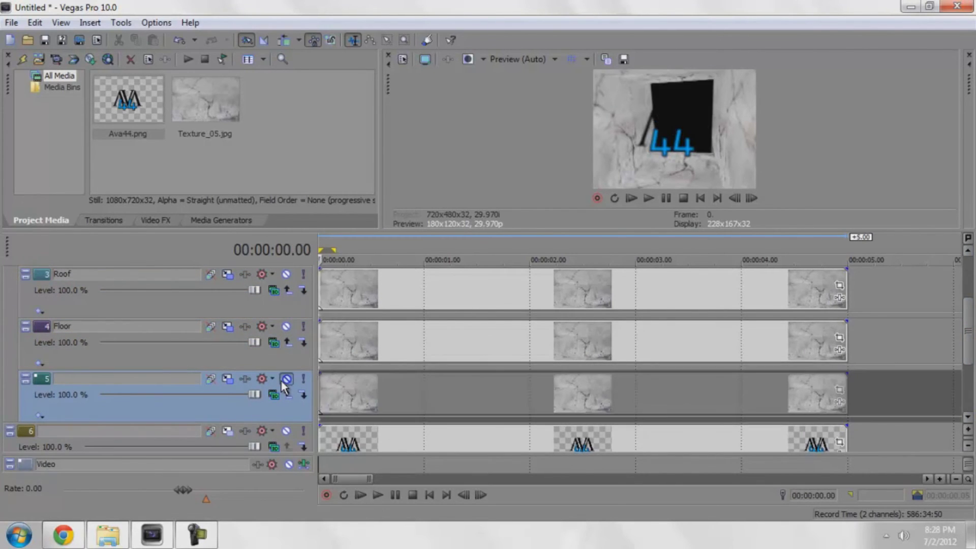
pyautogui.click(285, 379)
# - Rename track 5 to 'Back Wall' and make the Ava44 logo track its compositing child
pyautogui.doubleClick(165, 383)
pyautogui.write('Vackk')
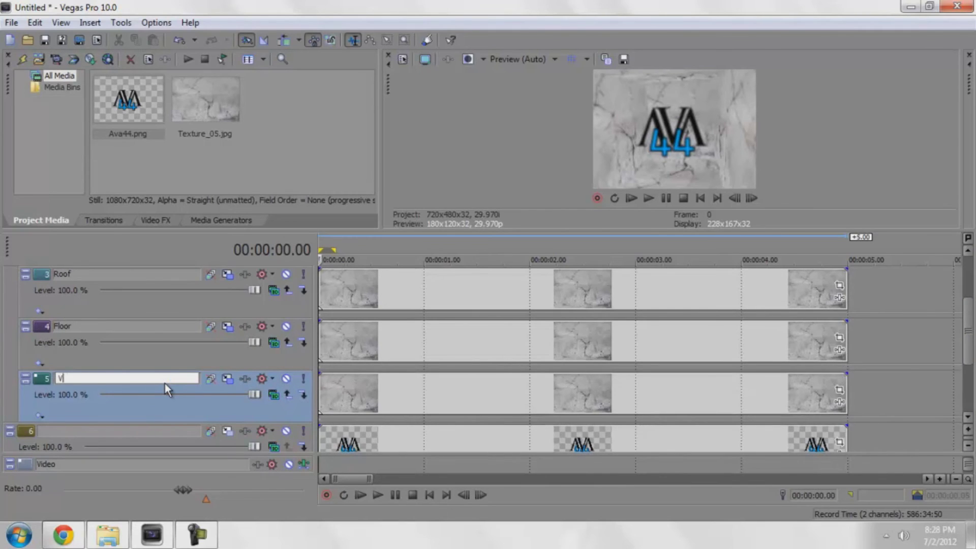
pyautogui.press('BackSpace')
pyautogui.press('BackSpace')
pyautogui.press('BackSpace')
pyautogui.press('BackSpace')
pyautogui.press('BackSpace')
pyautogui.write('B')
pyautogui.press('BackSpace')
pyautogui.write('Back WAll')
pyautogui.press('BackSpace')
pyautogui.press('BackSpace')
pyautogui.press('BackSpace')
pyautogui.write('all')
pyautogui.press('Return')
pyautogui.scroll(-1, 335, 393)
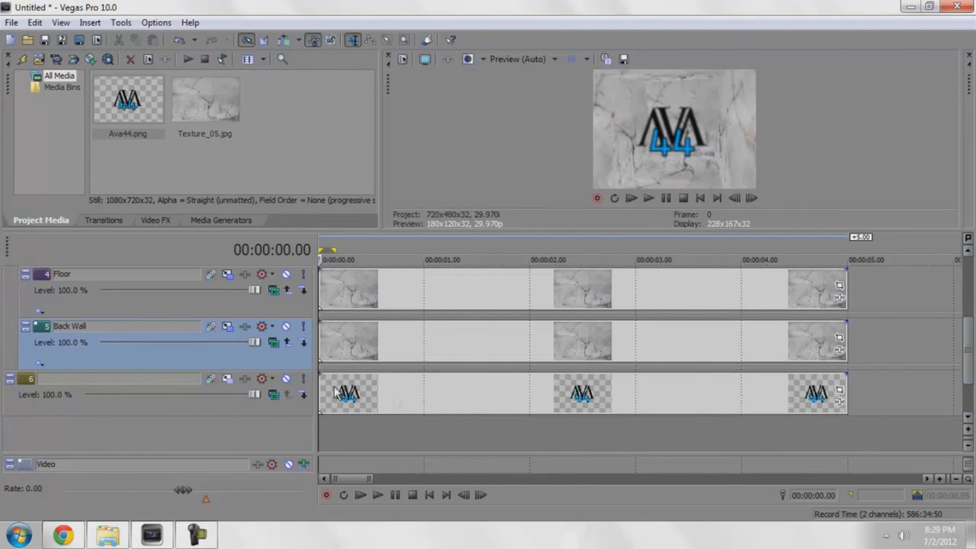
pyautogui.click(306, 401)
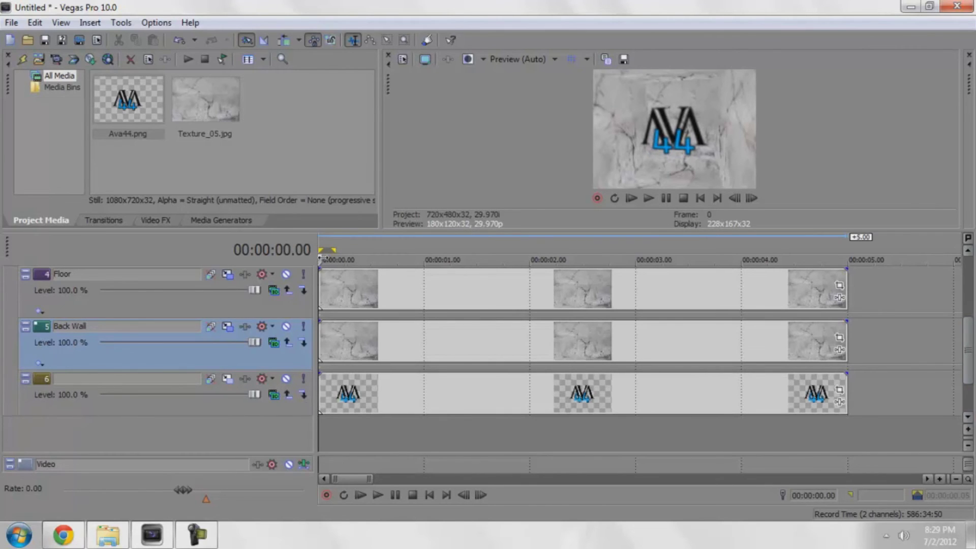
# - Play and scrub the project to check the Ava44 logo moving with the back wall
pyautogui.press('space')
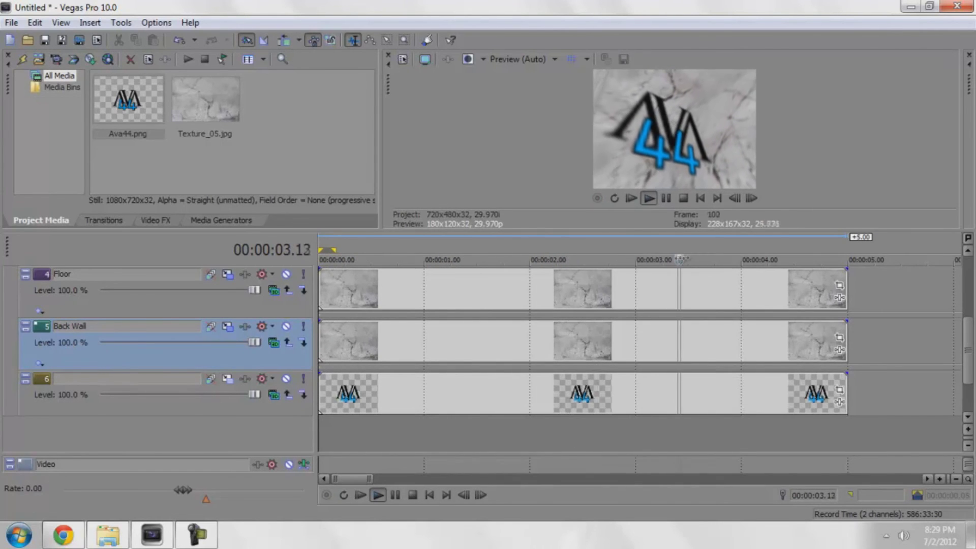
pyautogui.moveTo(734, 260); pyautogui.dragTo(564, 260)
pyautogui.press('space')
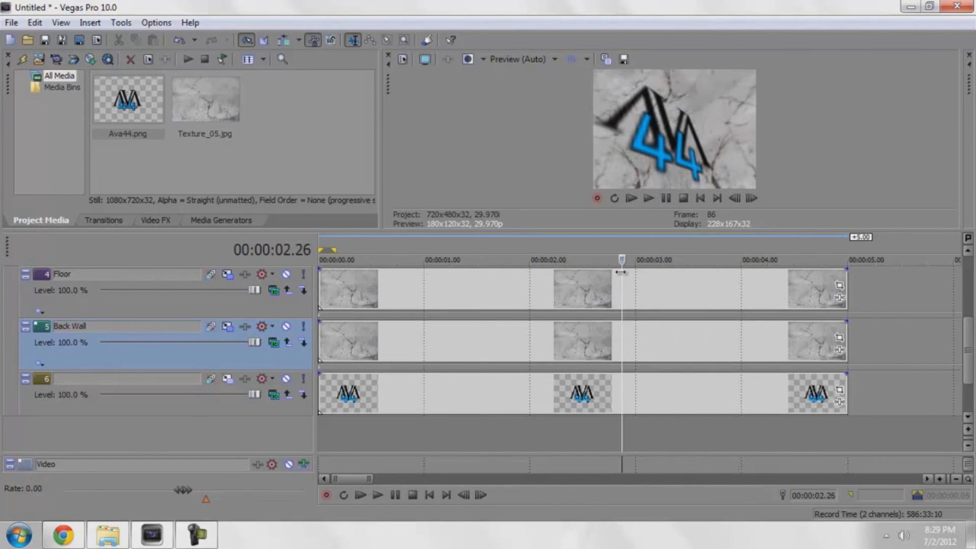
pyautogui.press('space')
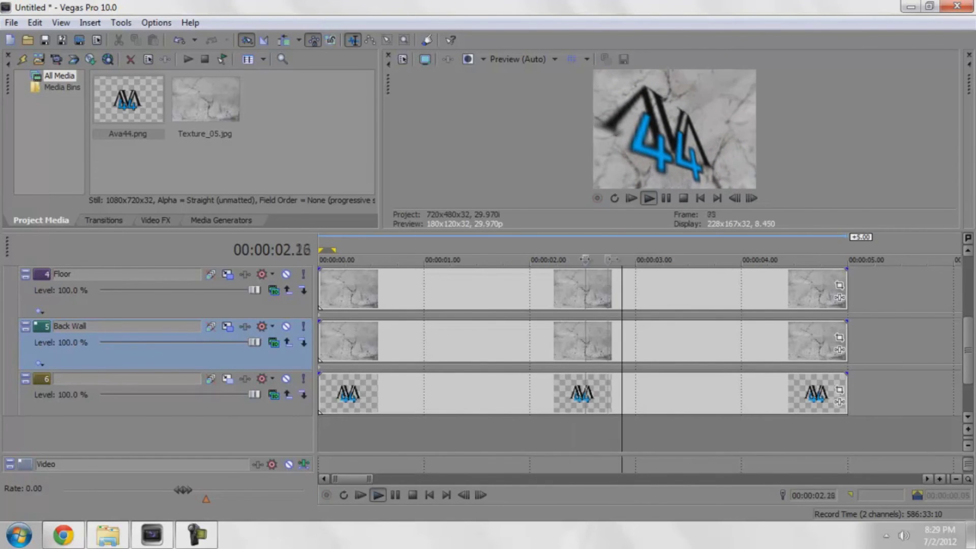
pyautogui.moveTo(558, 259); pyautogui.dragTo(321, 260)
pyautogui.click(378, 494)
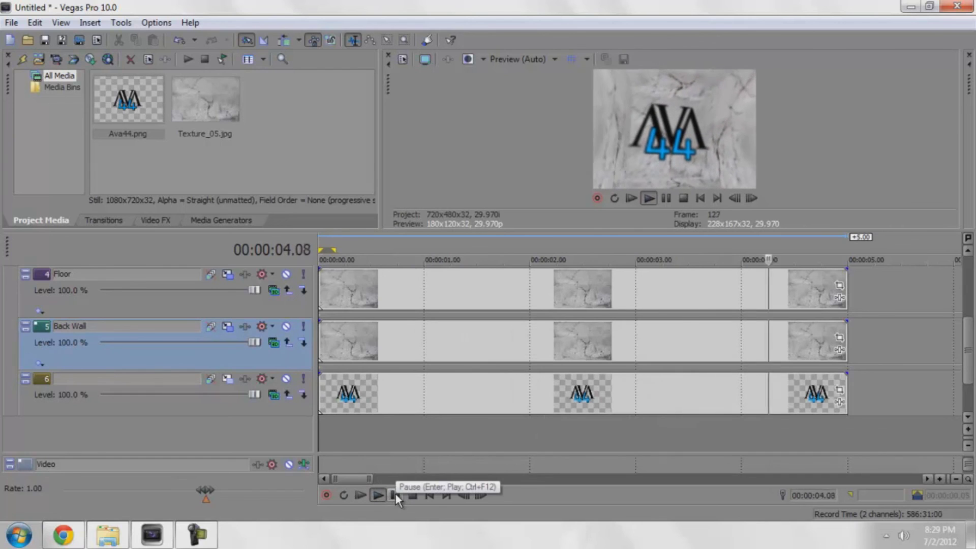
pyautogui.click(395, 494)
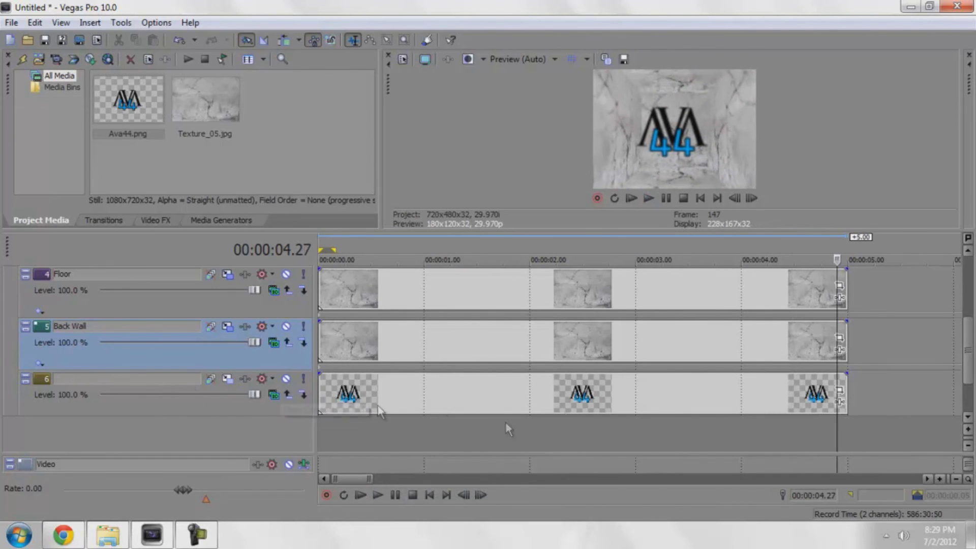
pyautogui.click(438, 251)
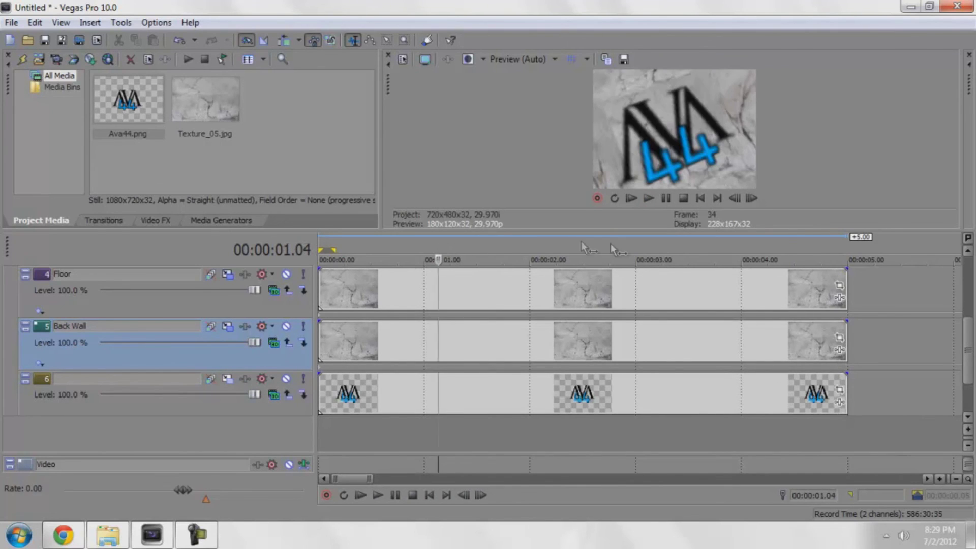
# - Name track 6 'Logo' and reset its Track Motion Orientation Z to 0
pyautogui.click(386, 252)
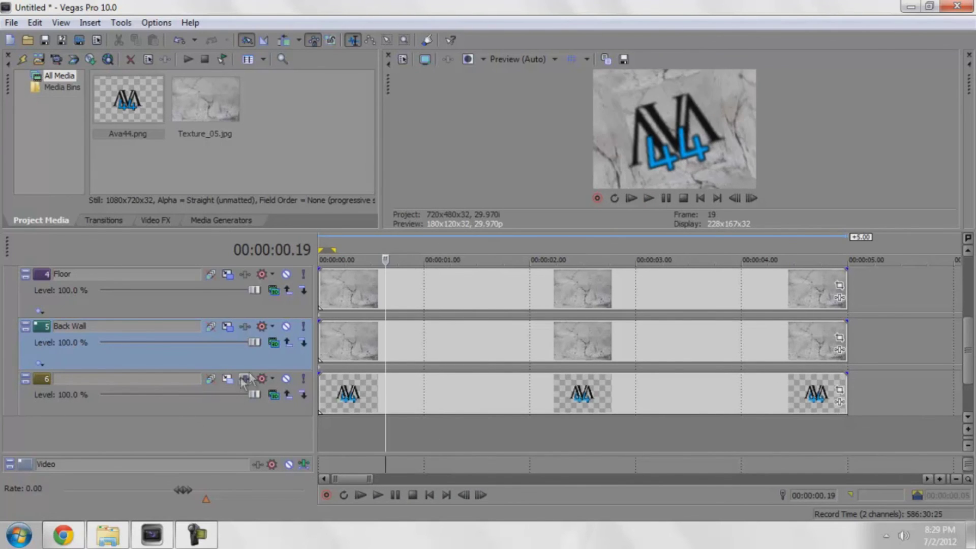
pyautogui.doubleClick(191, 377)
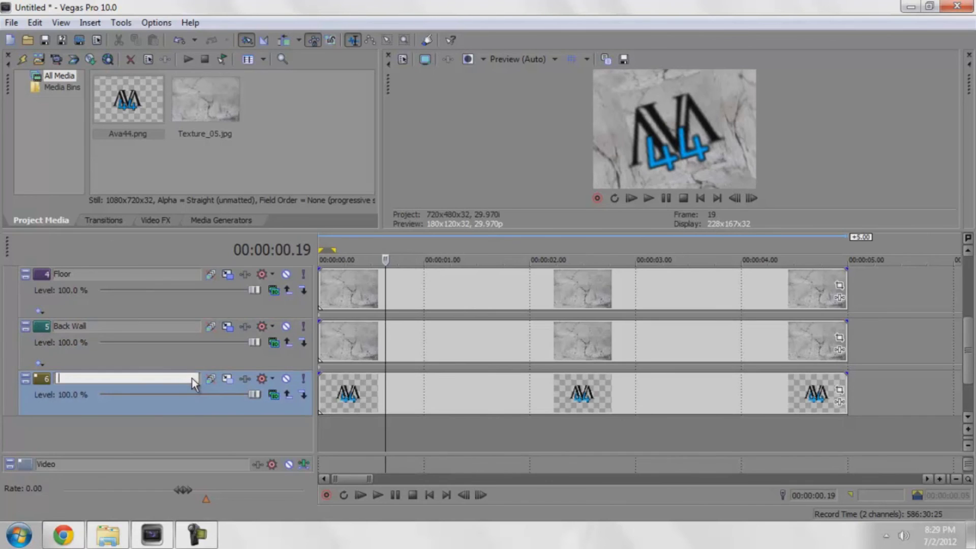
pyautogui.write('Logo')
pyautogui.click(226, 379)
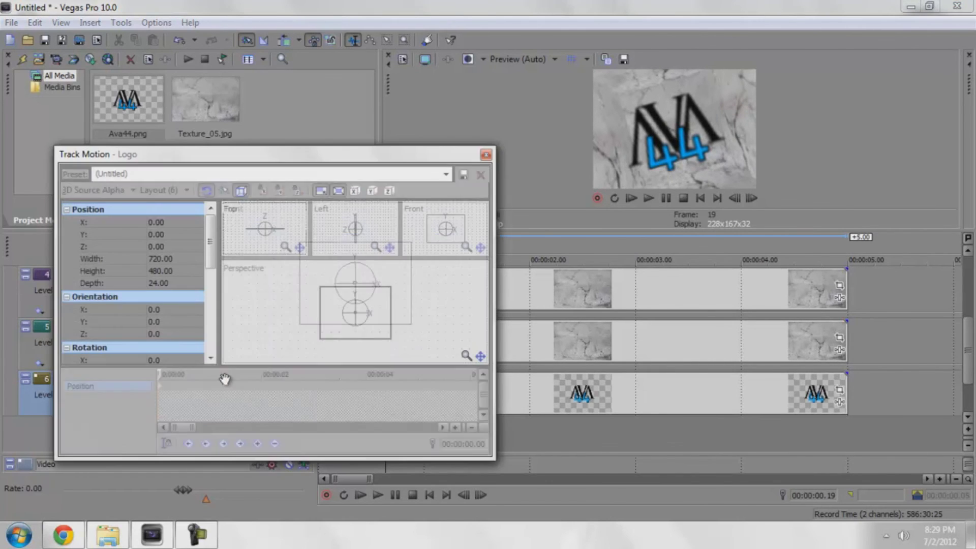
pyautogui.moveTo(341, 326); pyautogui.dragTo(370, 330)
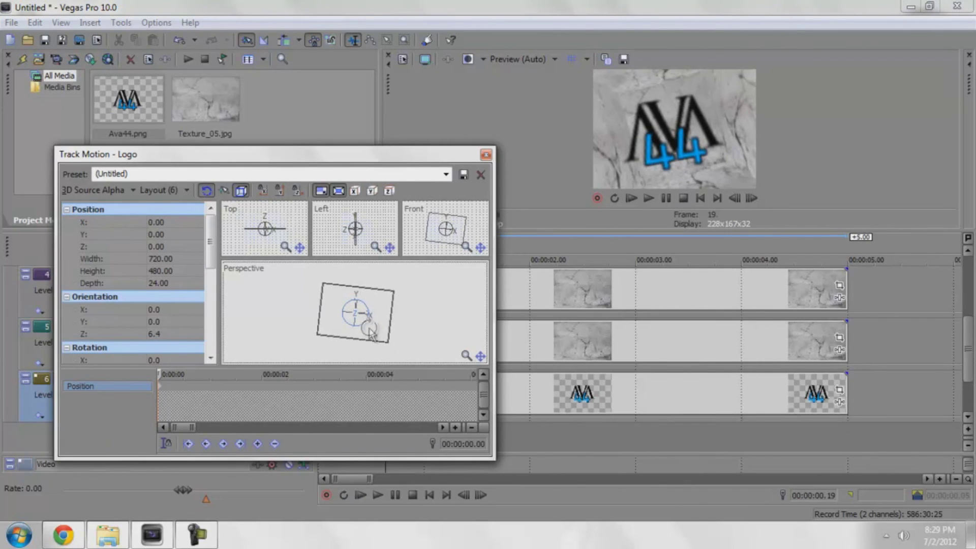
pyautogui.click(189, 334)
pyautogui.write('0')
pyautogui.press('Return')
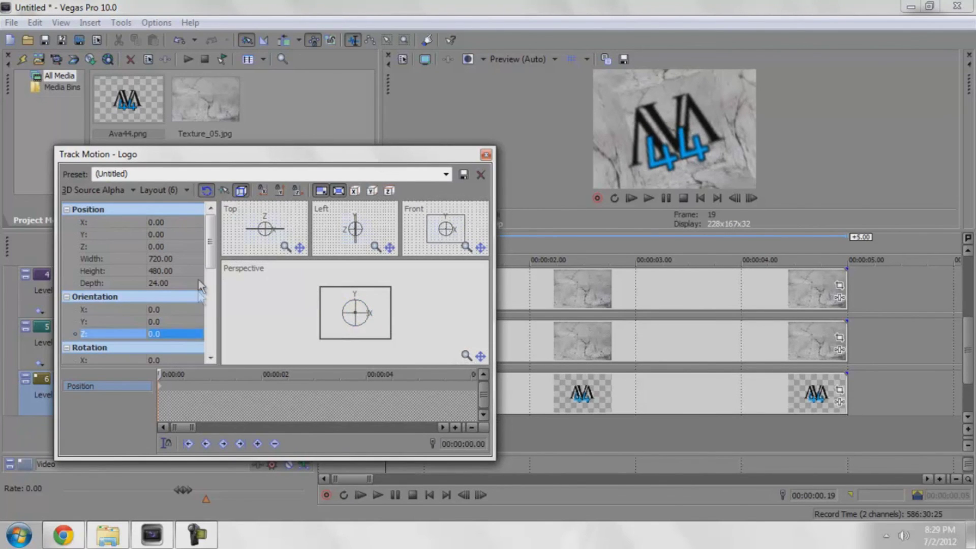
# - Set the logo's Position Z to 199, just in front of the back wall
pyautogui.click(188, 246)
pyautogui.moveTo(188, 247); pyautogui.dragTo(190, 248)
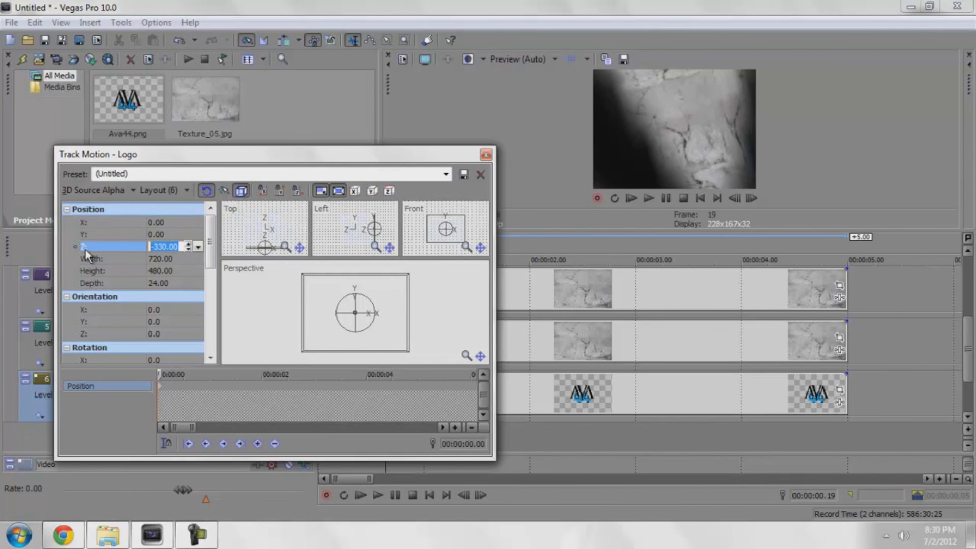
pyautogui.write('-199')
pyautogui.press('Return')
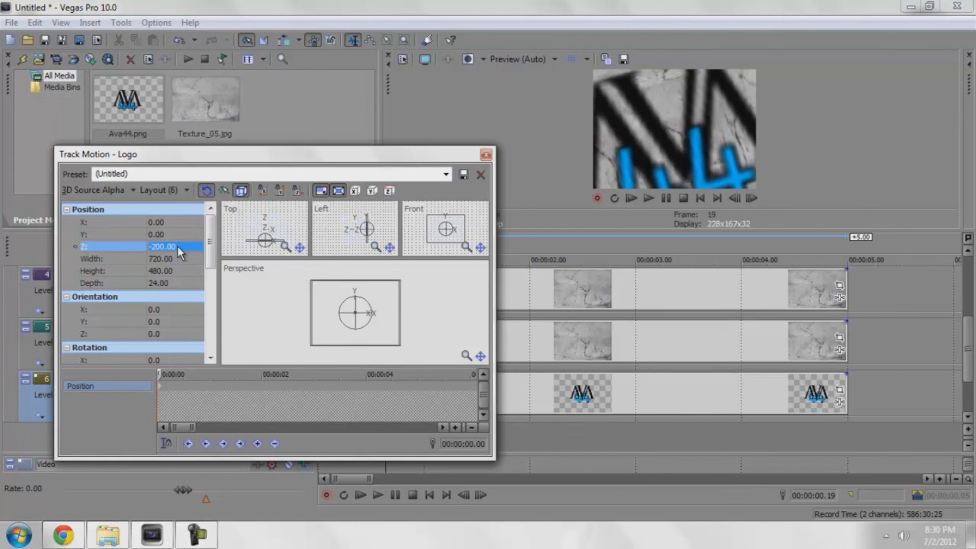
pyautogui.write('199')
pyautogui.press('Return')
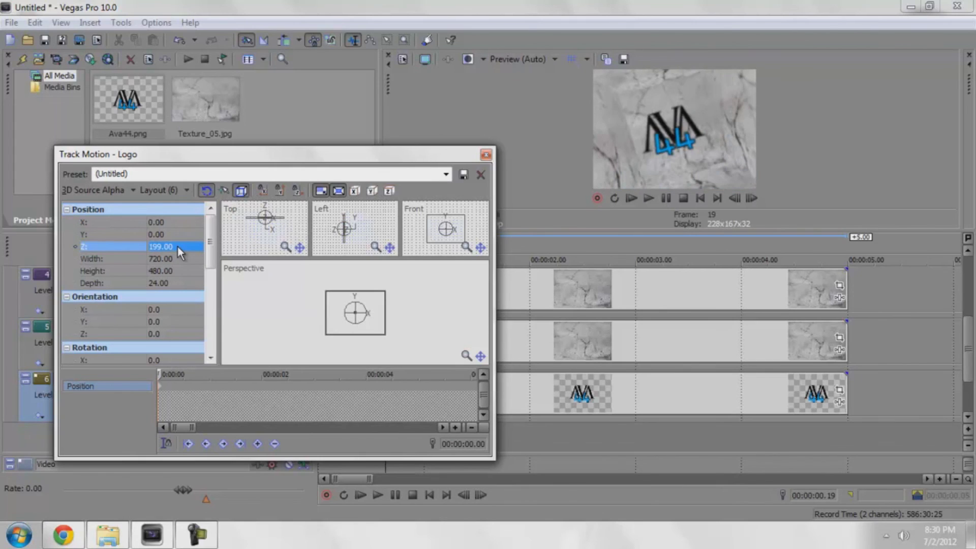
pyautogui.write('201')
pyautogui.press('Return')
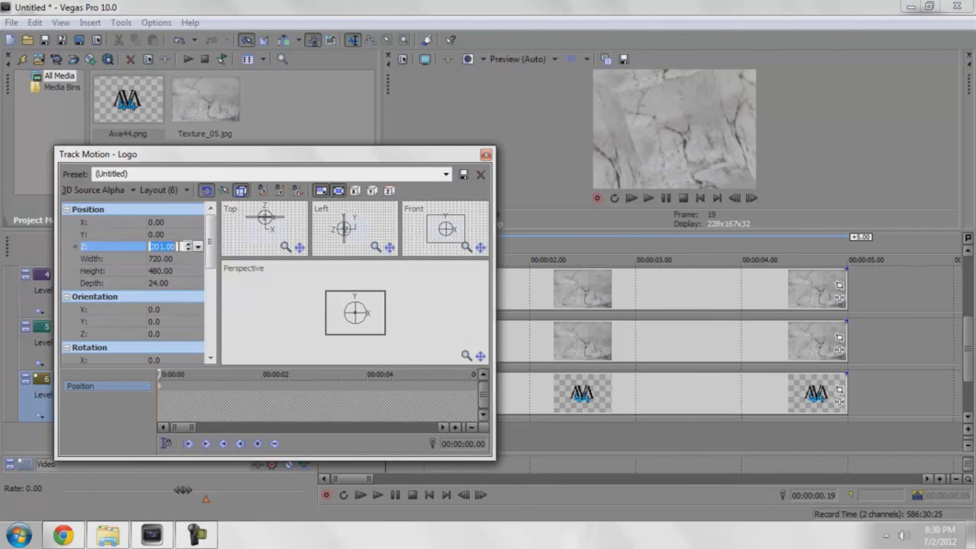
pyautogui.write('199')
pyautogui.press('Return')
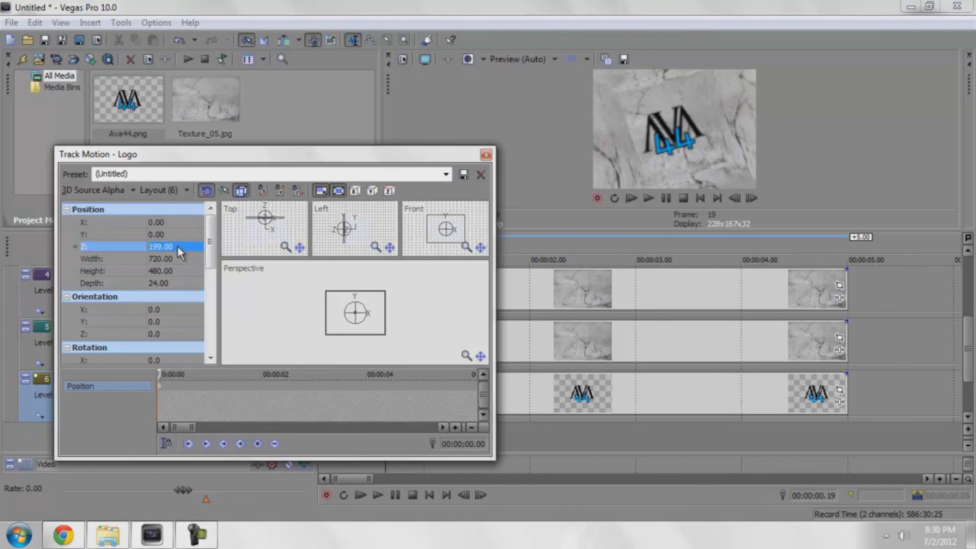
pyautogui.click(486, 154)
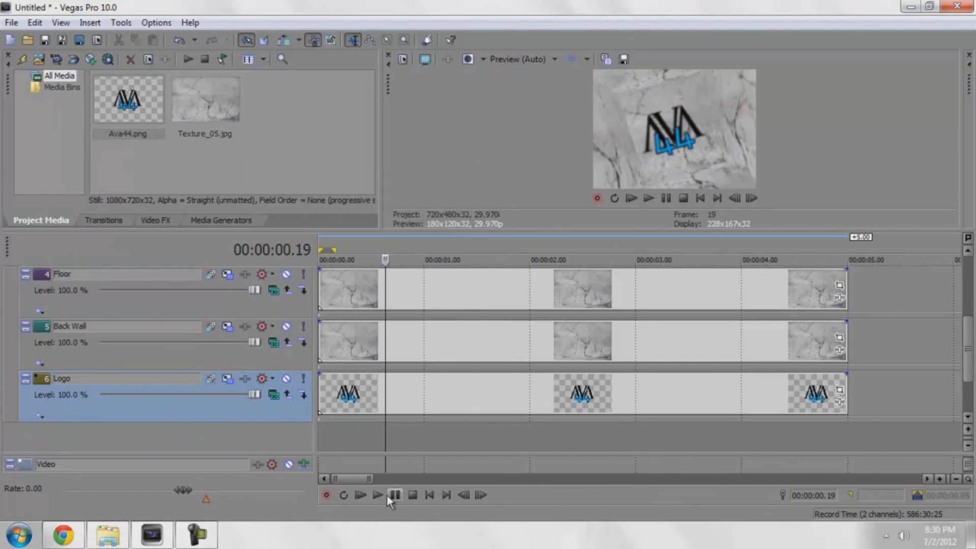
pyautogui.click(360, 494)
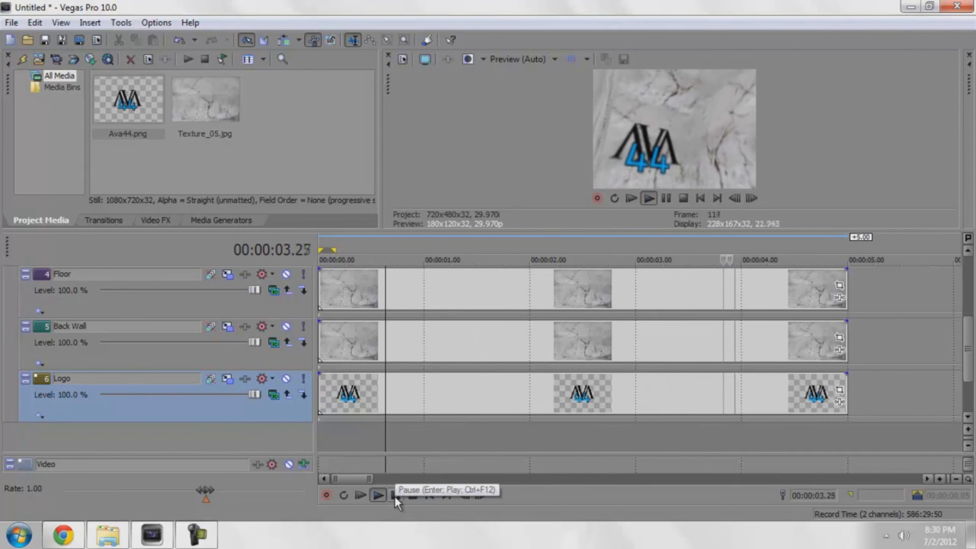
pyautogui.click(395, 495)
pyautogui.click(367, 494)
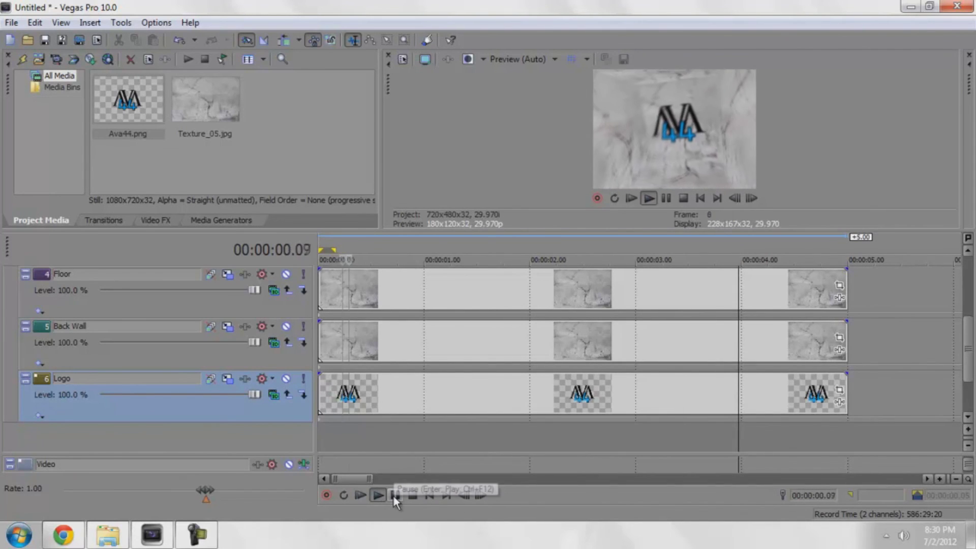
pyautogui.click(394, 495)
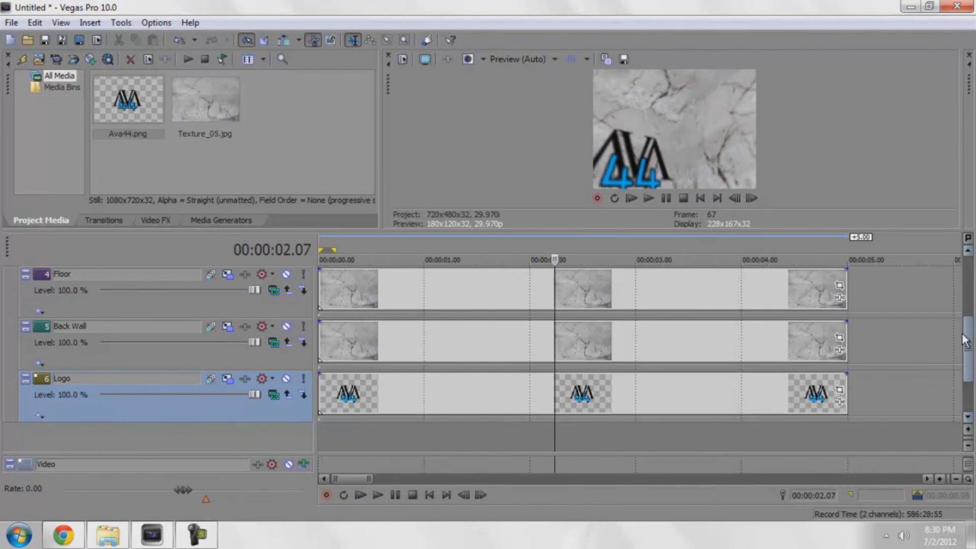
pyautogui.scroll(1, 964, 348)
pyautogui.scroll(-1, 964, 348)
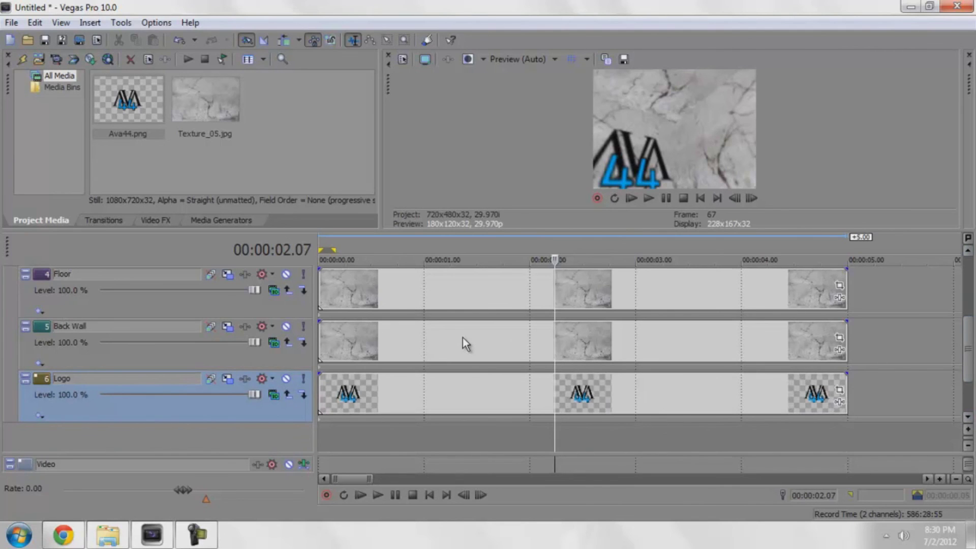
pyautogui.click(229, 380)
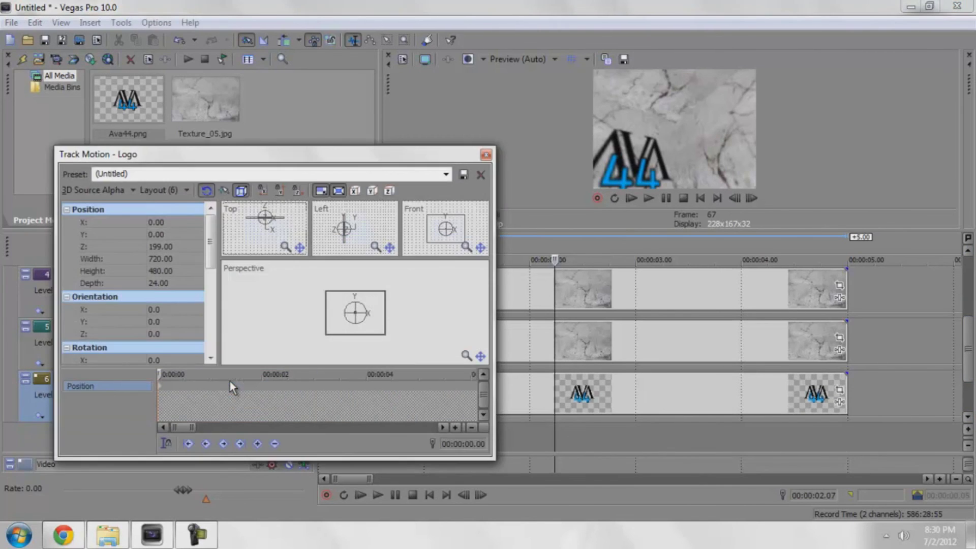
pyautogui.doubleClick(169, 248)
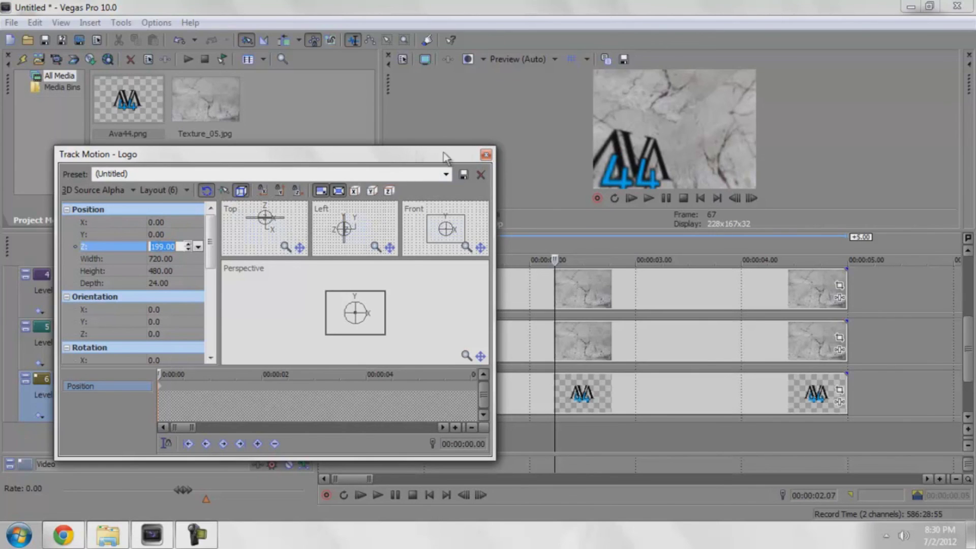
pyautogui.click(485, 155)
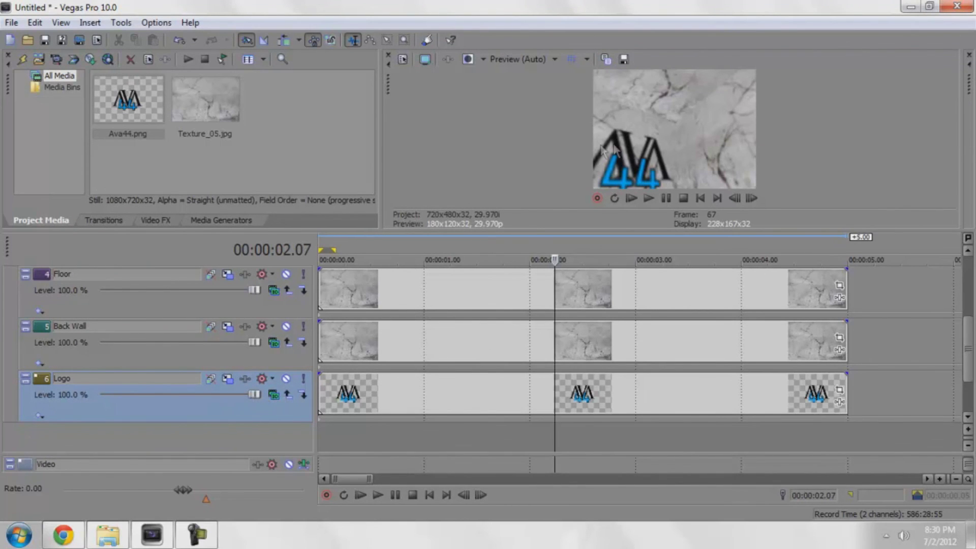
pyautogui.click(227, 326)
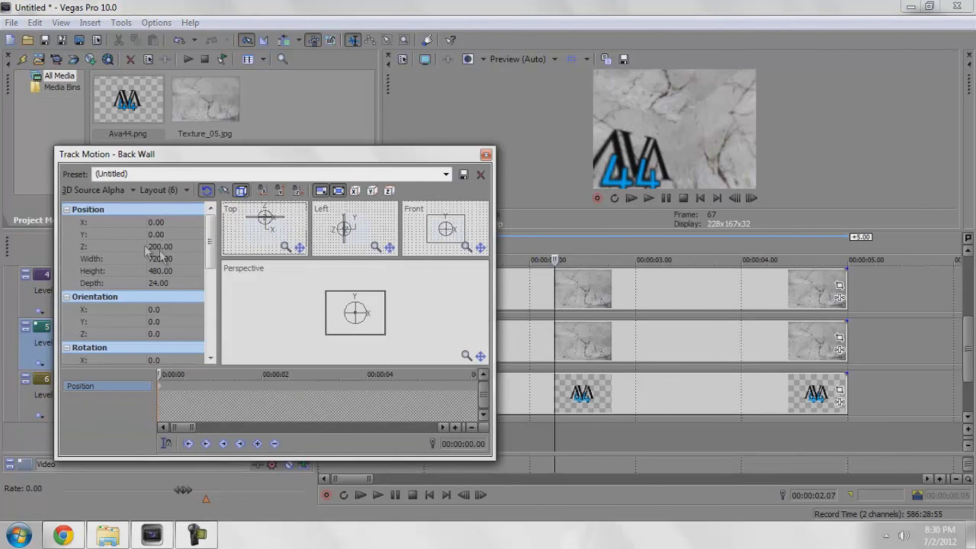
pyautogui.click(485, 155)
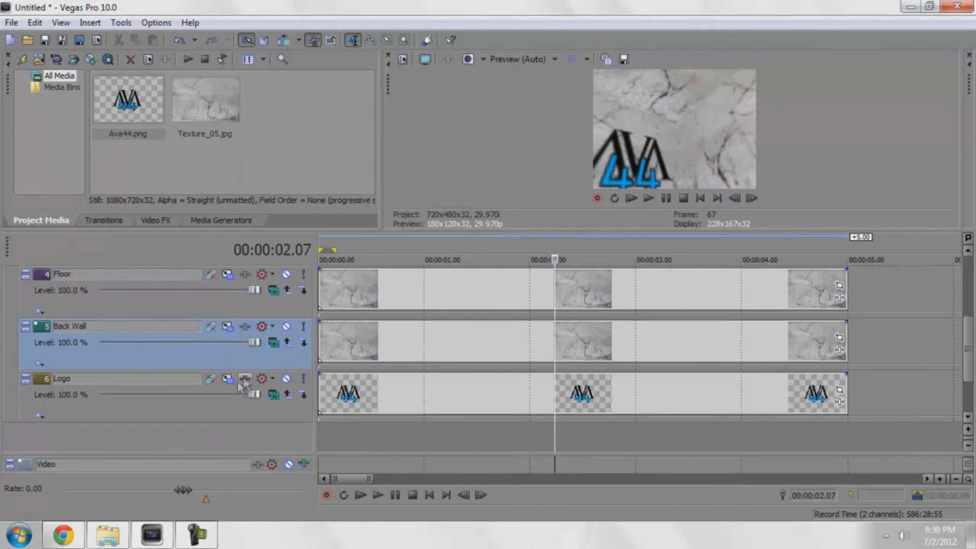
pyautogui.click(228, 380)
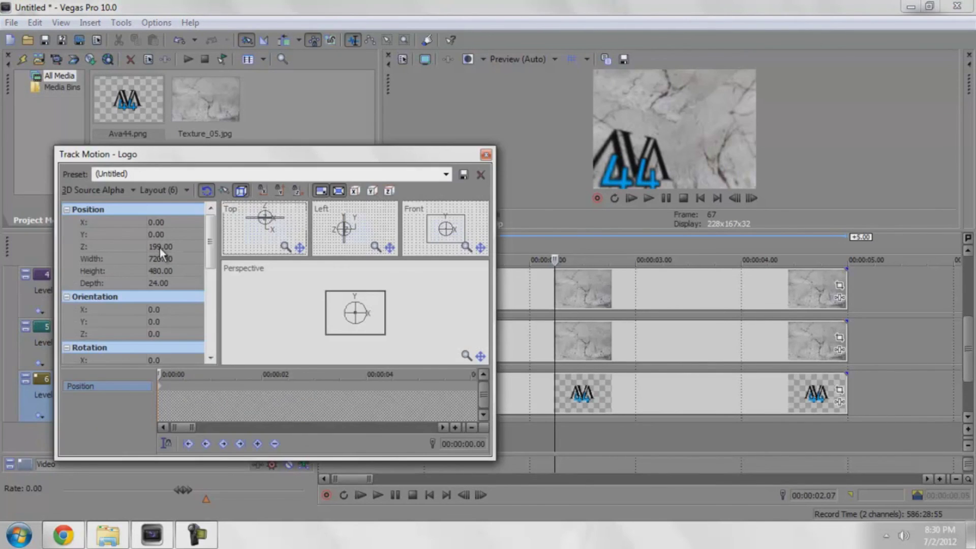
pyautogui.click(485, 155)
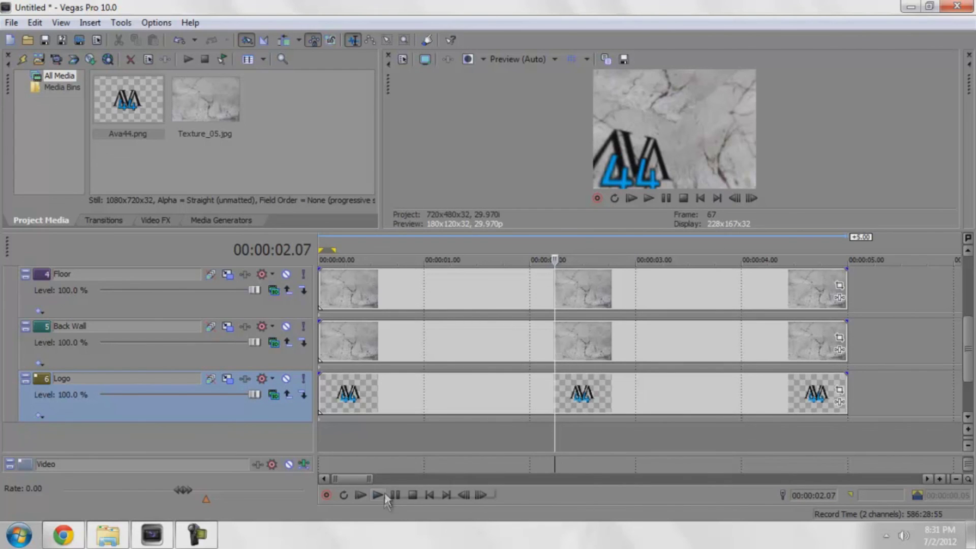
pyautogui.click(196, 535)
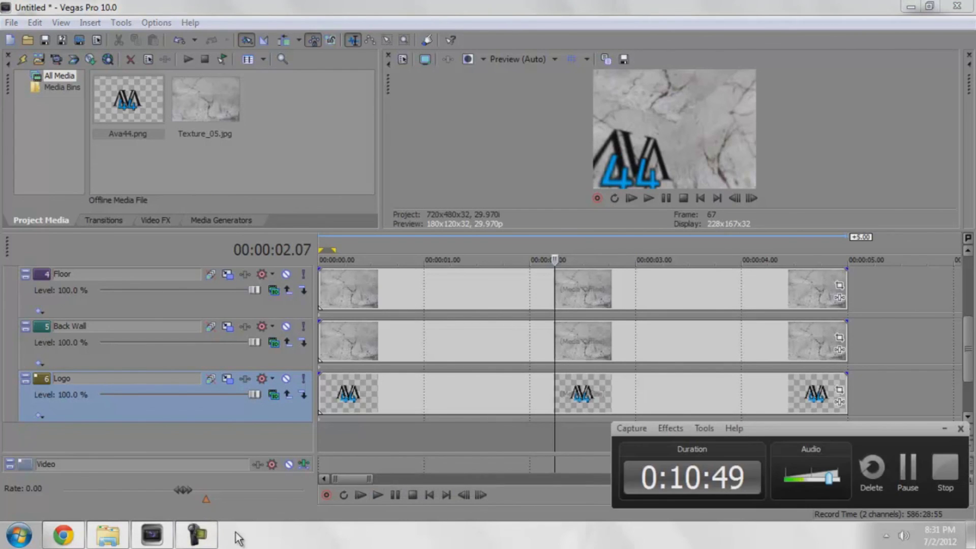